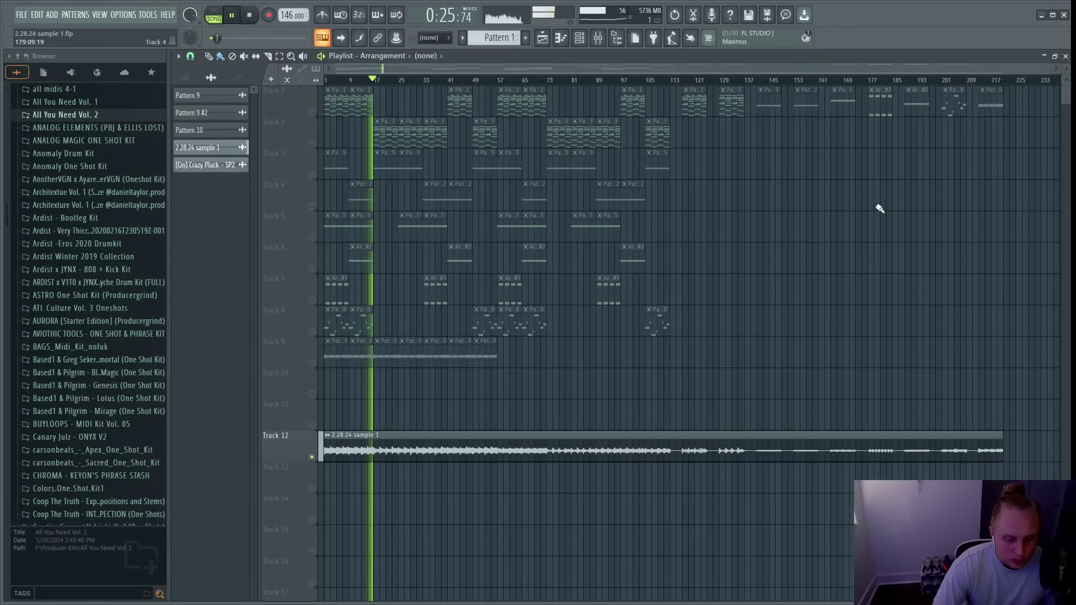
Stop the song playback and inspect the NOIRE Pure In Concert piano loaded in Kontakt 7.
key(space)
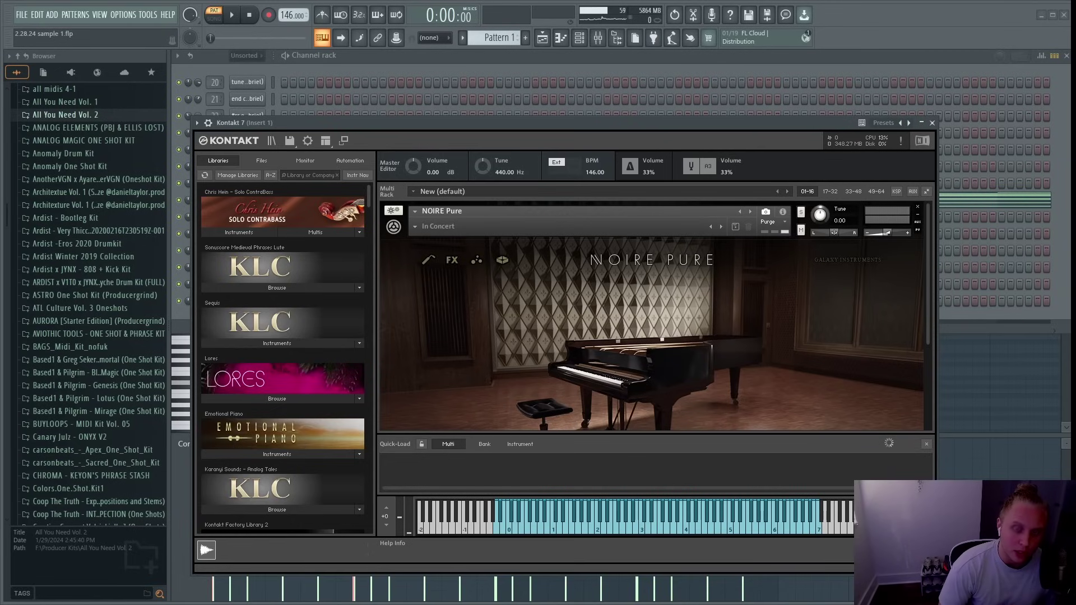
click(415, 228)
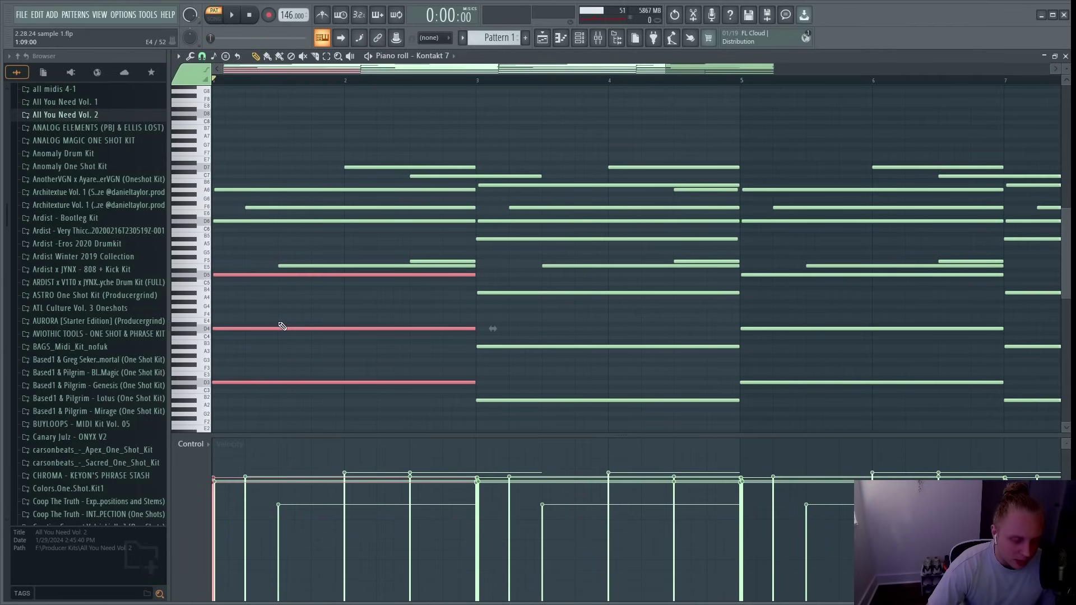
Highlight the layered first-chord notes at bar 1 of Pattern 1, followed by the F6 note above them.
drag(226, 265, 252, 408)
drag(236, 260, 238, 421)
drag(229, 212, 243, 415)
drag(218, 184, 289, 212)
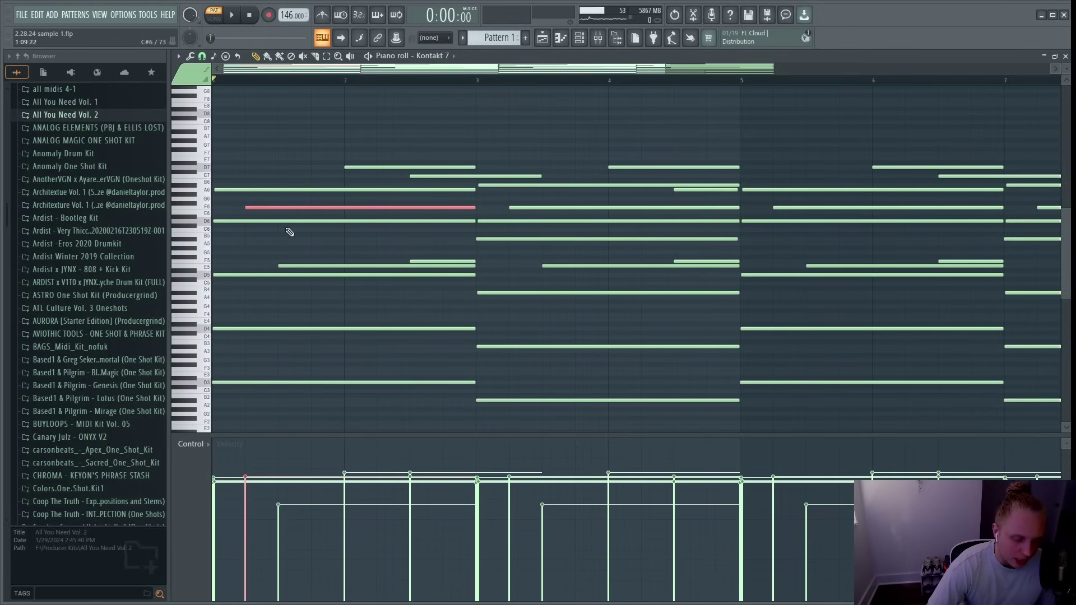
Point out the C7 and F5 melody notes in the second half of bar 2 of Pattern 1.
scroll(319, 323, down, 2)
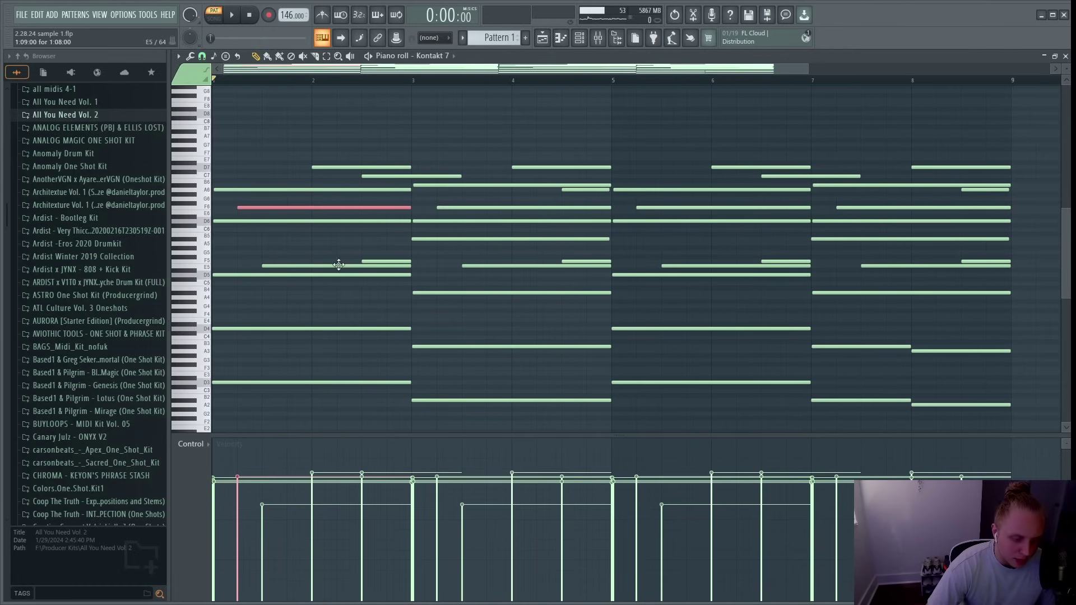
click(373, 176)
click(385, 262)
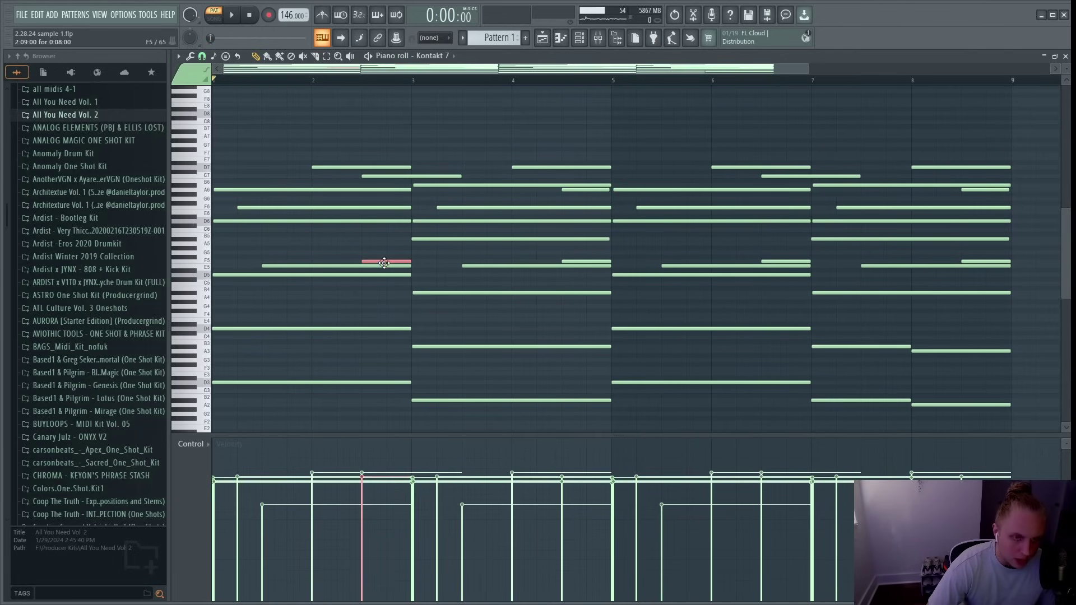
click(362, 177)
drag(349, 252, 404, 265)
Highlight the second chord's layered notes at bar 3 and the melody notes through bar 4 of Pattern 1.
drag(420, 180, 430, 411)
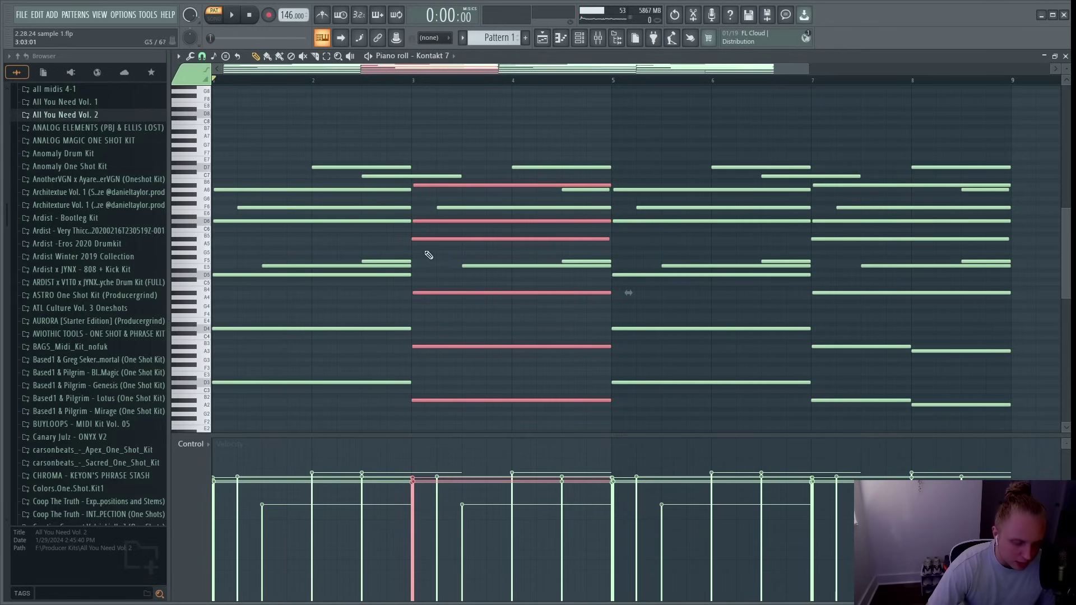
drag(425, 239, 438, 428)
drag(417, 213, 433, 226)
drag(417, 185, 482, 213)
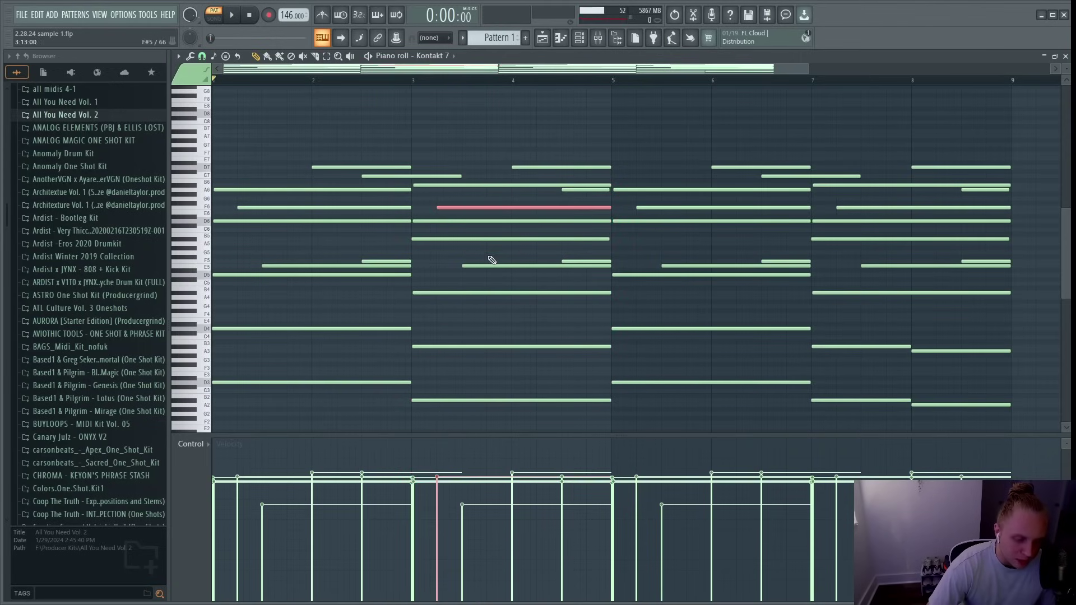
drag(486, 256, 503, 273)
drag(547, 188, 596, 197)
drag(554, 256, 611, 263)
Examine the second half of Pattern 1 from bar 5, highlighting the changing bass notes in bars 7 and 8.
scroll(565, 270, down, 1)
drag(510, 80, 809, 120)
ctrl+click(580, 89)
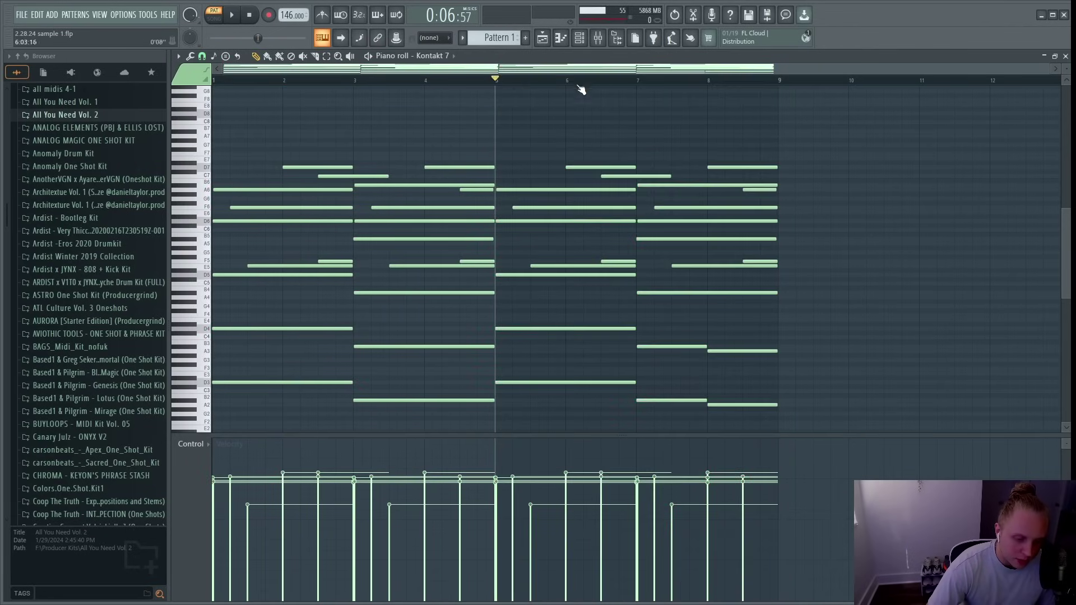
scroll(695, 331, down, 1)
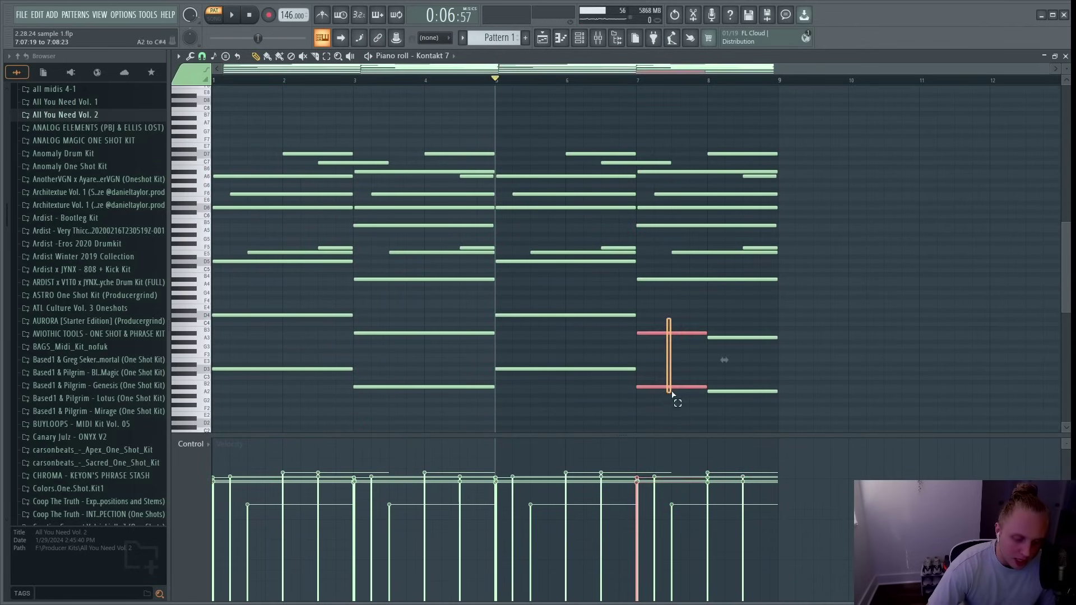
drag(673, 319, 675, 406)
drag(754, 308, 749, 411)
Return the playhead to the start, listen to Pattern 1, and stop playback.
drag(502, 82, 179, 89)
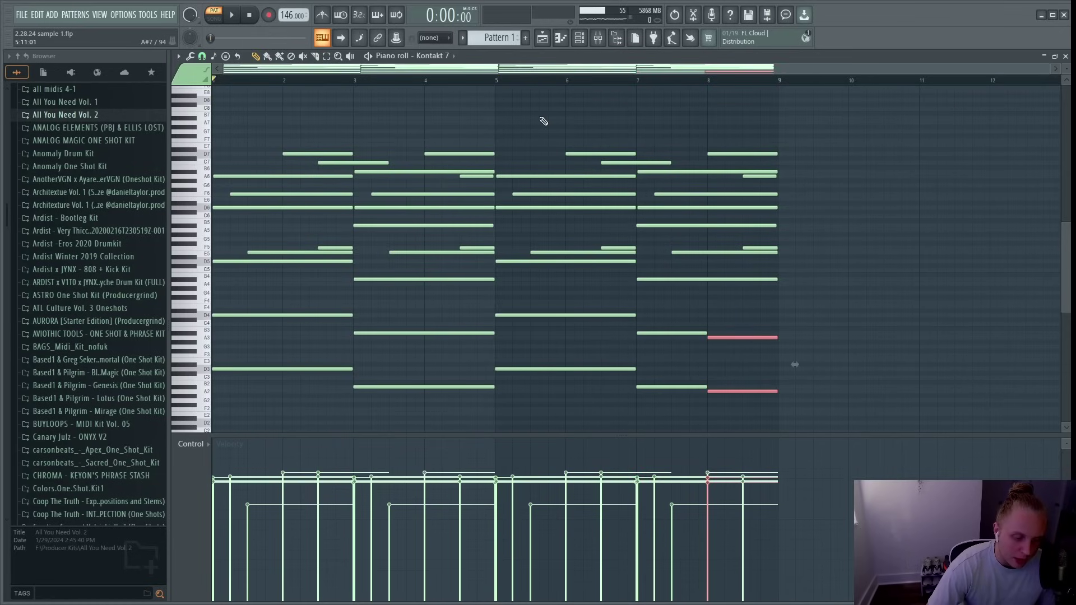
key(space)
ctrl+click(850, 153)
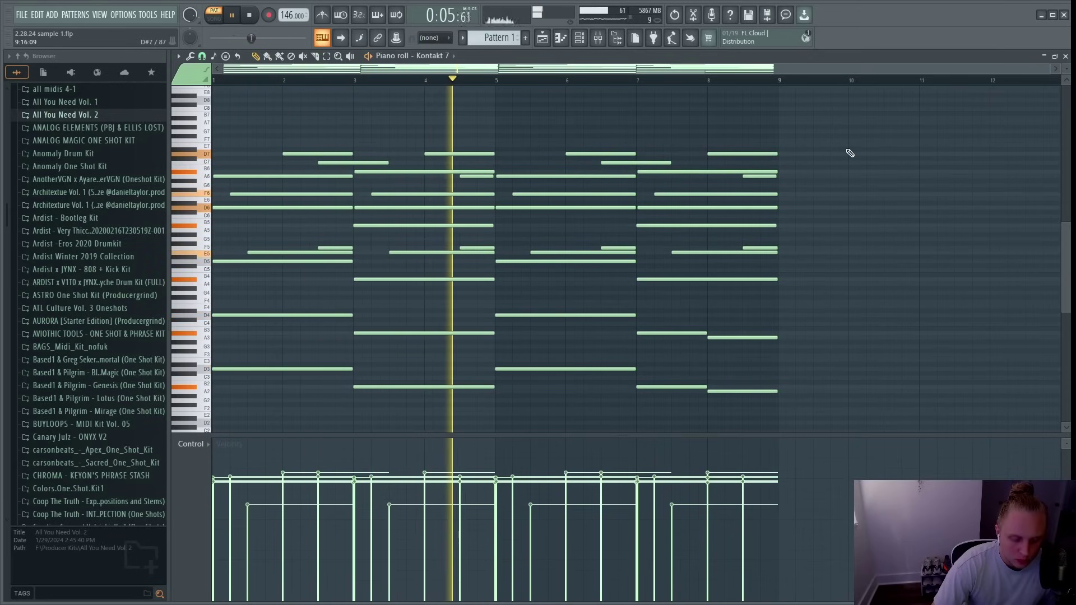
key(space)
Review the Fruity parametric EQ 2, Abbey Road Vinyl Stereo, Delay TAPE-201 and Raum effects on mixer Insert 1.
key(F9)
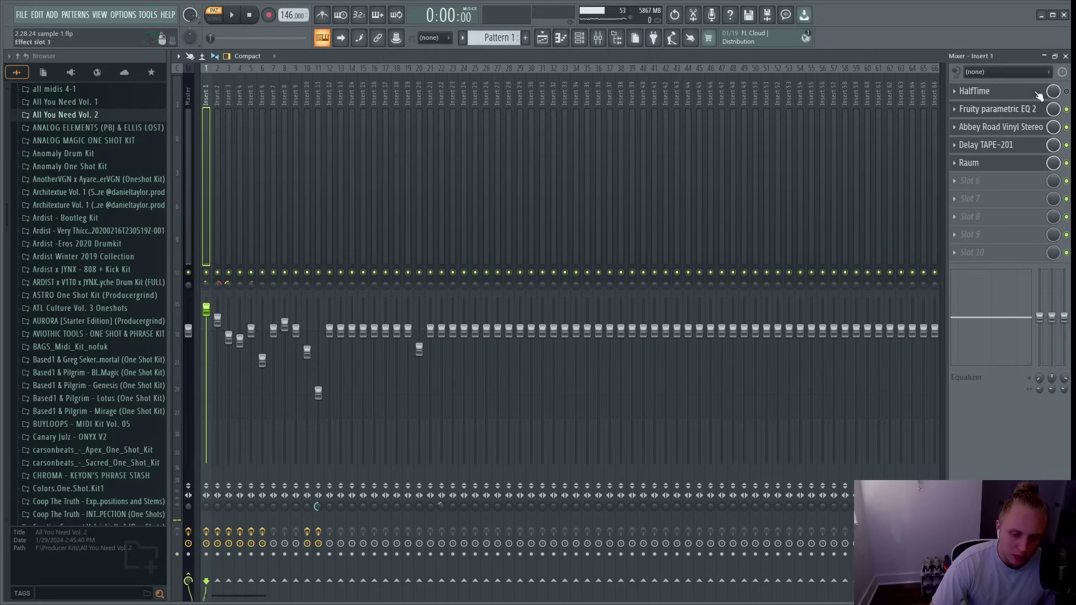
click(998, 109)
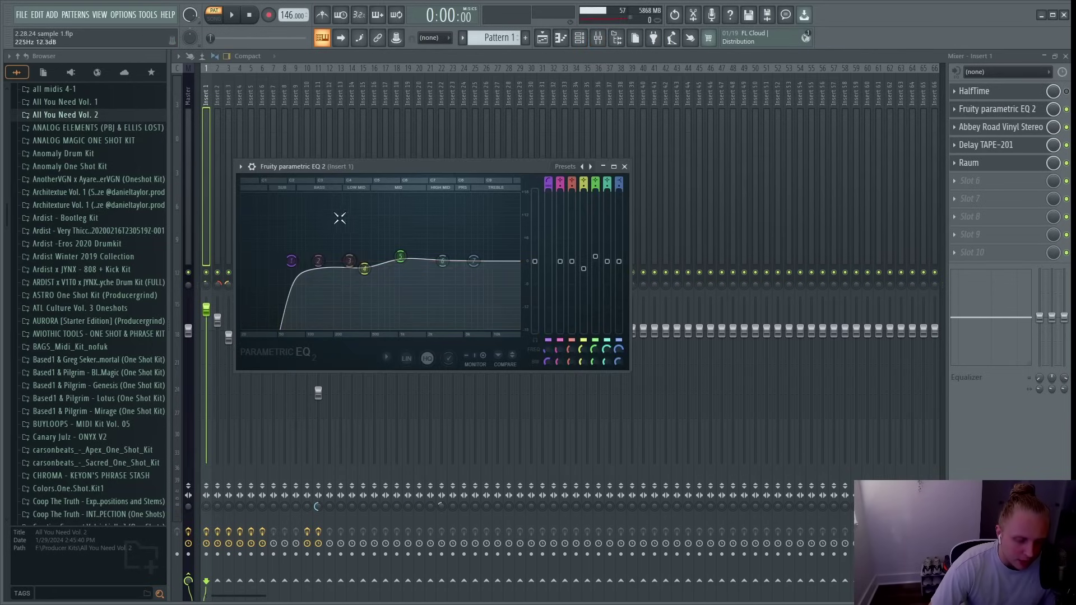
click(1006, 129)
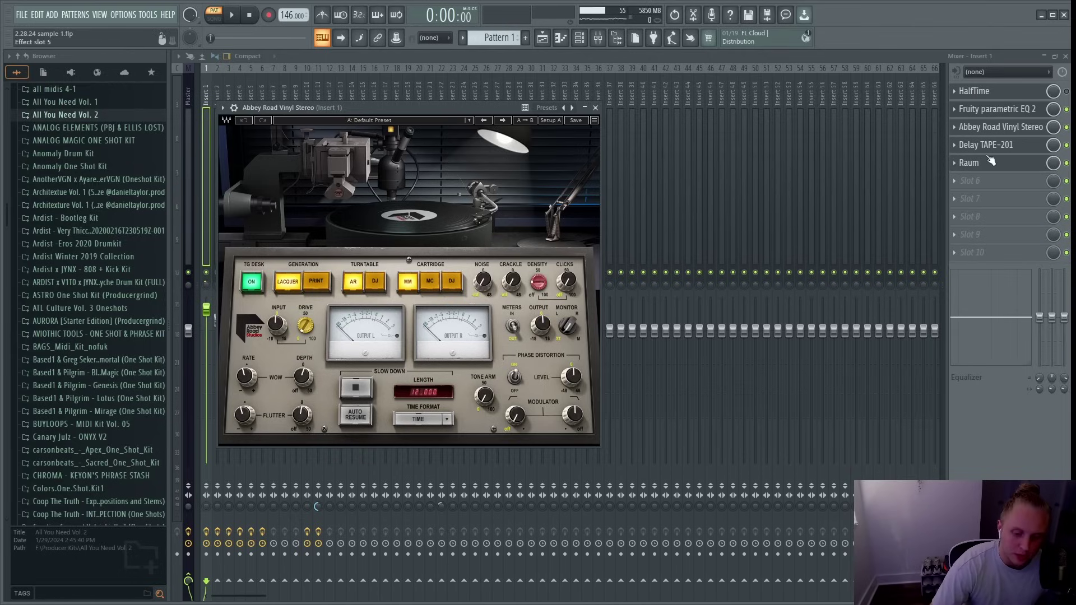
click(1003, 147)
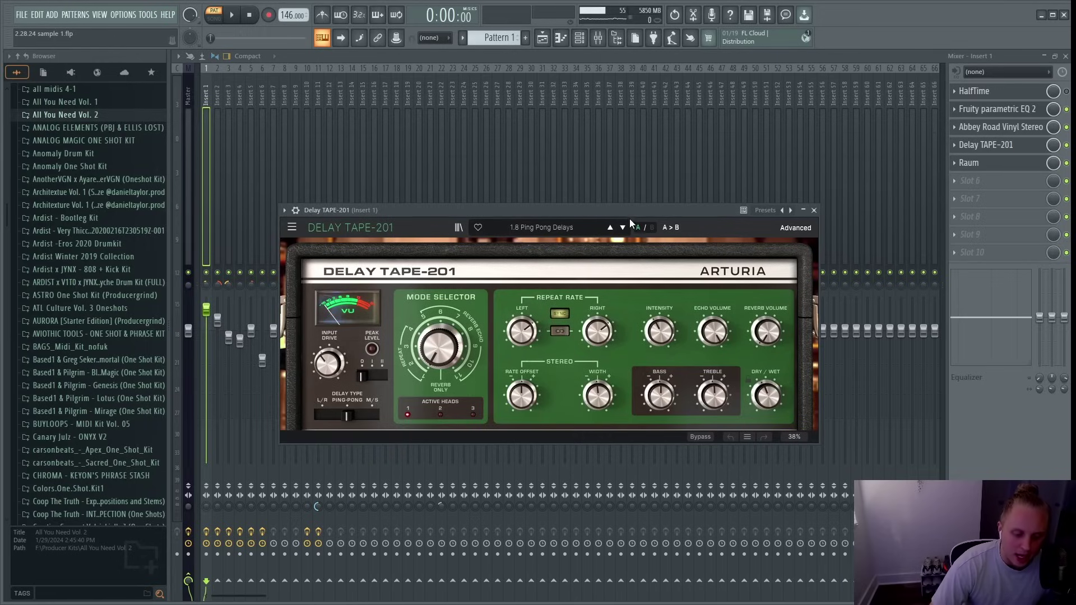
drag(641, 212, 646, 142)
drag(495, 184, 589, 145)
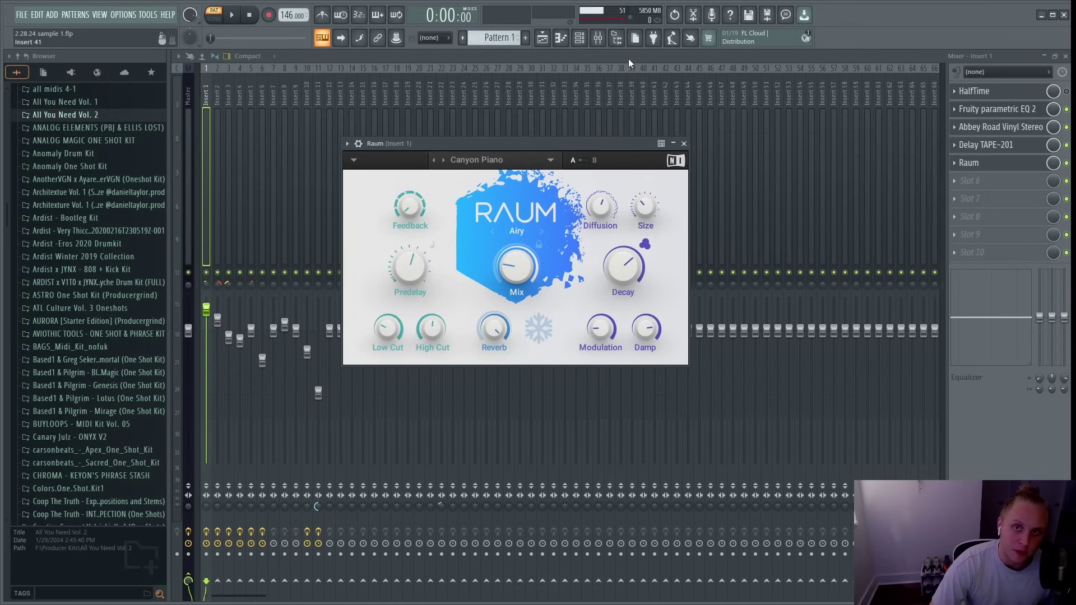
Show where the Pattern 3 clips sit in the playlist from bar 17 to bar 41 compared with the Pattern 1 clips.
key(F5)
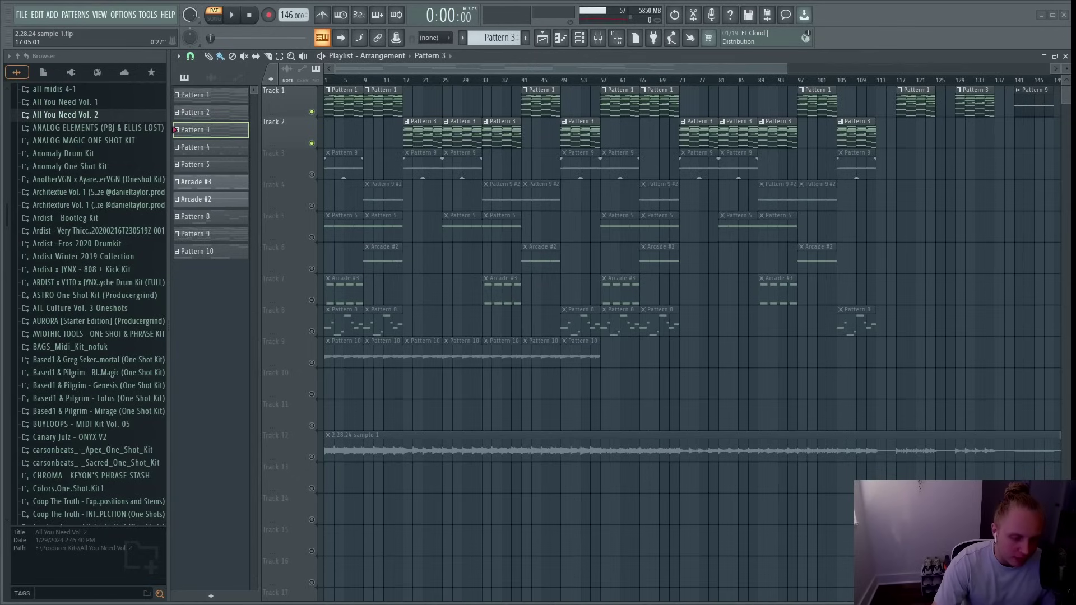
drag(404, 81, 522, 92)
right_click(507, 83)
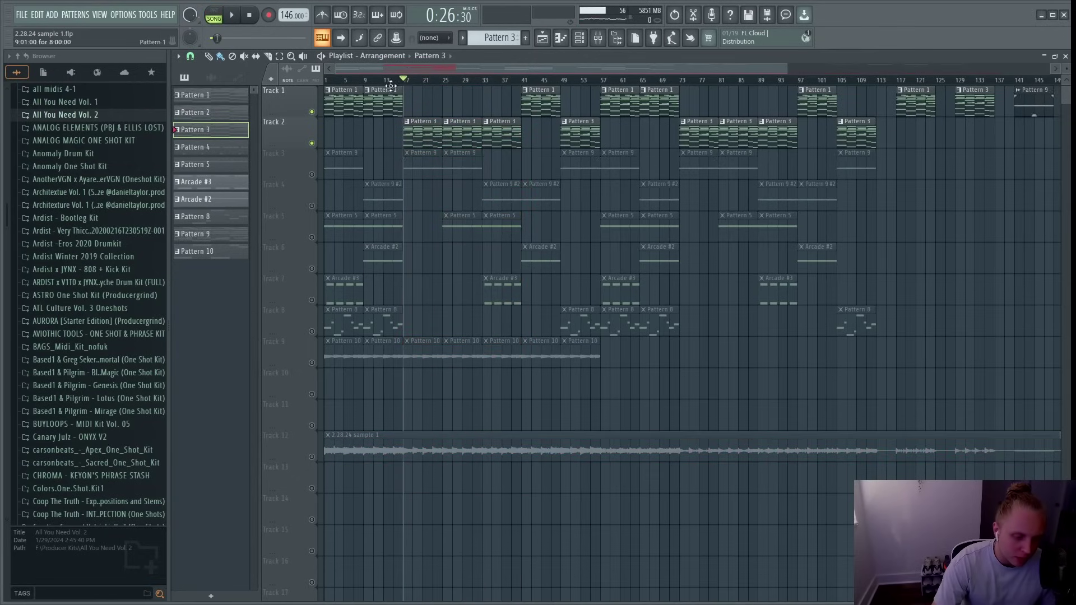
drag(406, 83, 326, 84)
drag(406, 82, 520, 95)
Open the Pattern 3 notes in the piano roll and compare them with the Pattern 1 notes.
double_click(422, 130)
scroll(426, 152, left, 4)
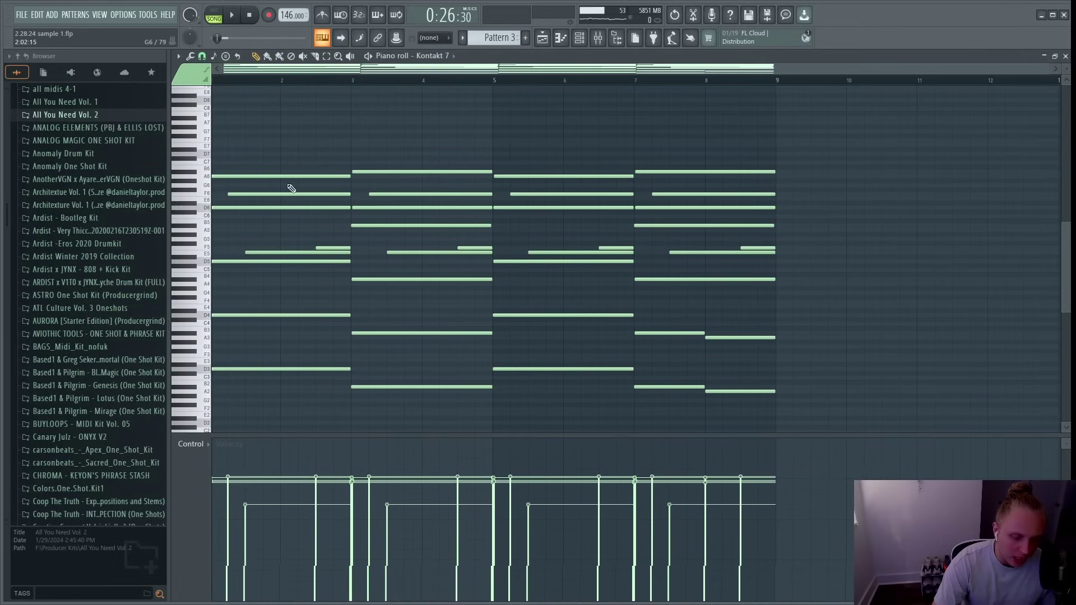
click(546, 44)
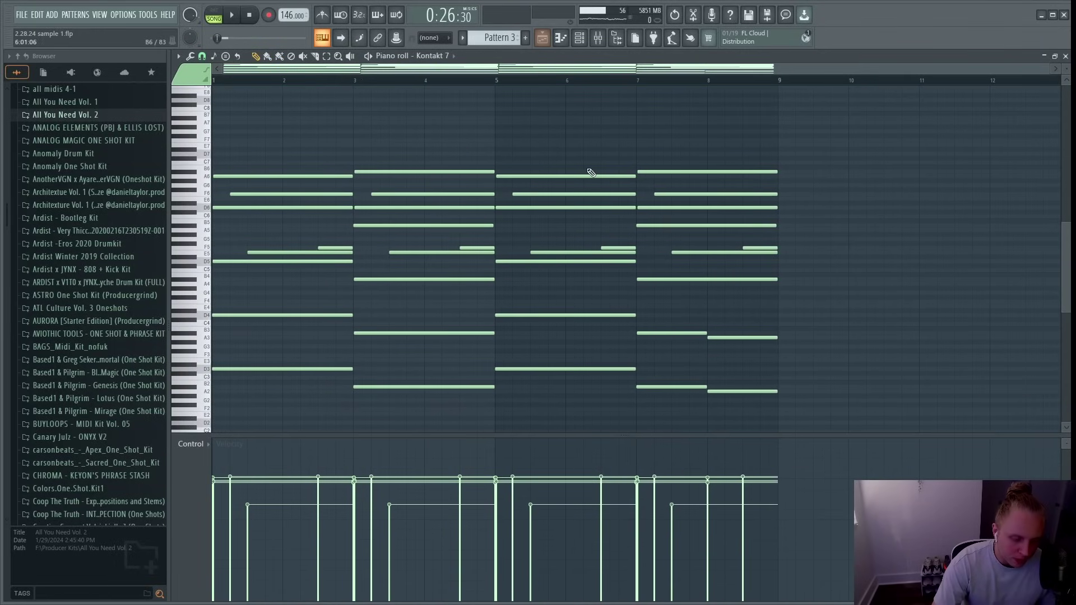
drag(845, 129, 262, 402)
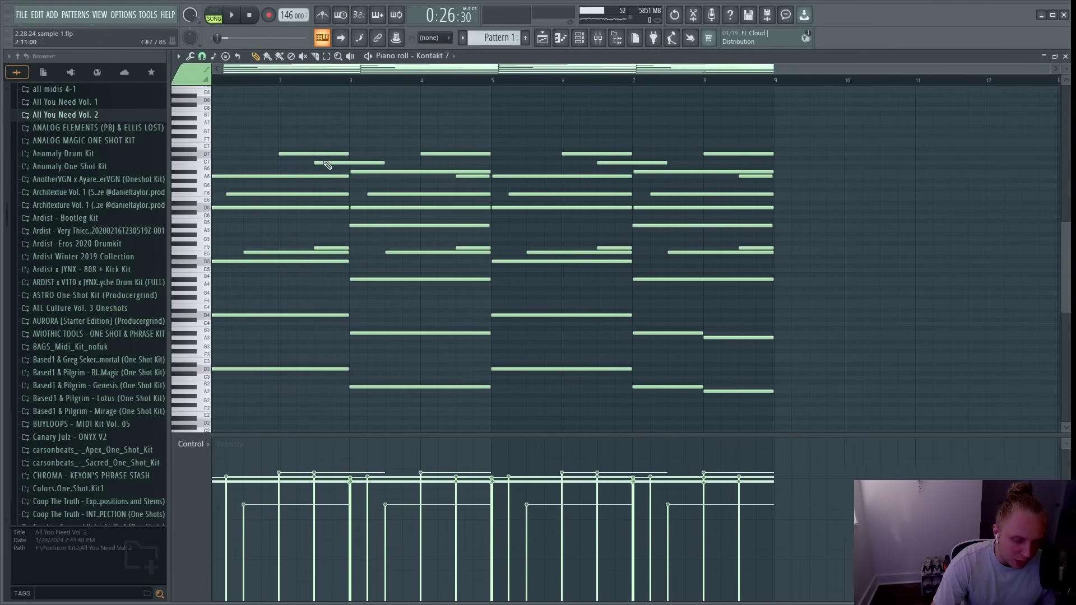
Open the Kontakt 7 #5 channel from the channel rack to show its LUMINESCENSE instrument.
key(F5)
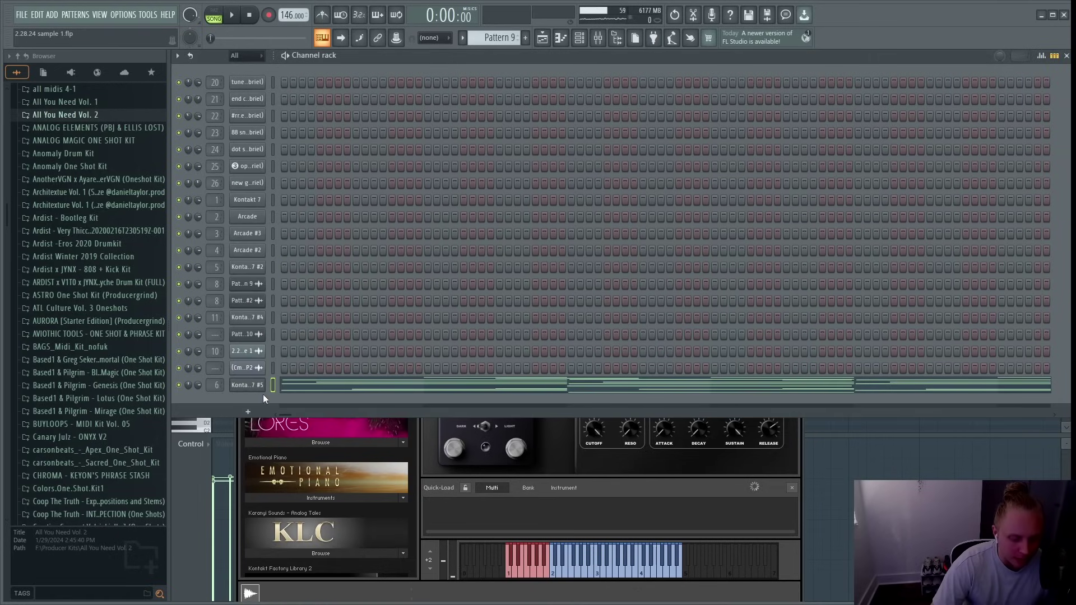
click(260, 389)
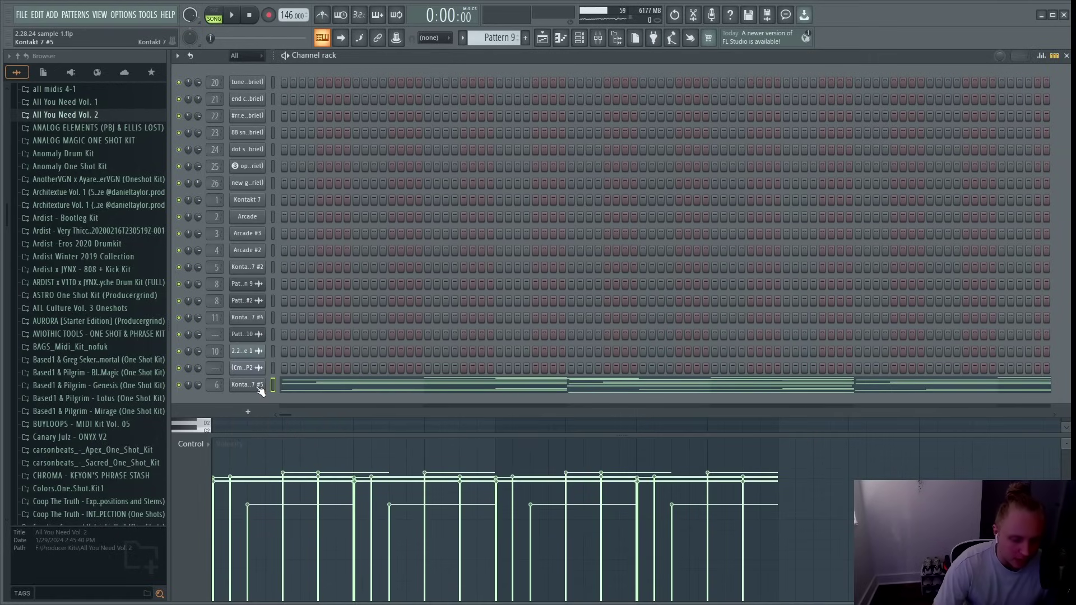
click(259, 389)
drag(479, 163, 491, 133)
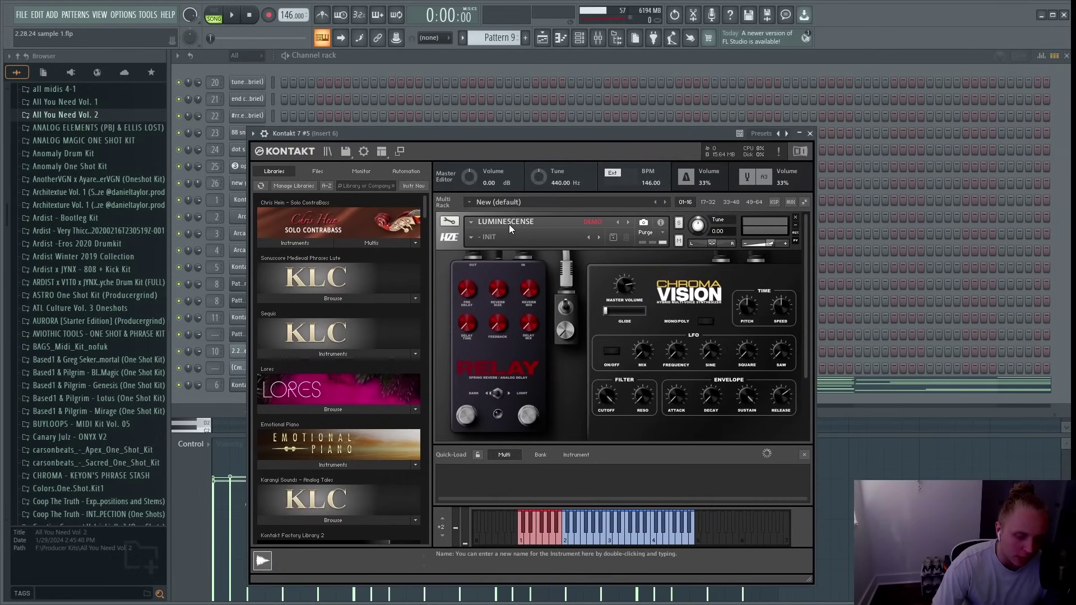
Compare the Pattern 1 notes with Pattern 9 in the piano roll, indicating the empty low-note area below the chords.
click(537, 59)
click(543, 38)
double_click(359, 103)
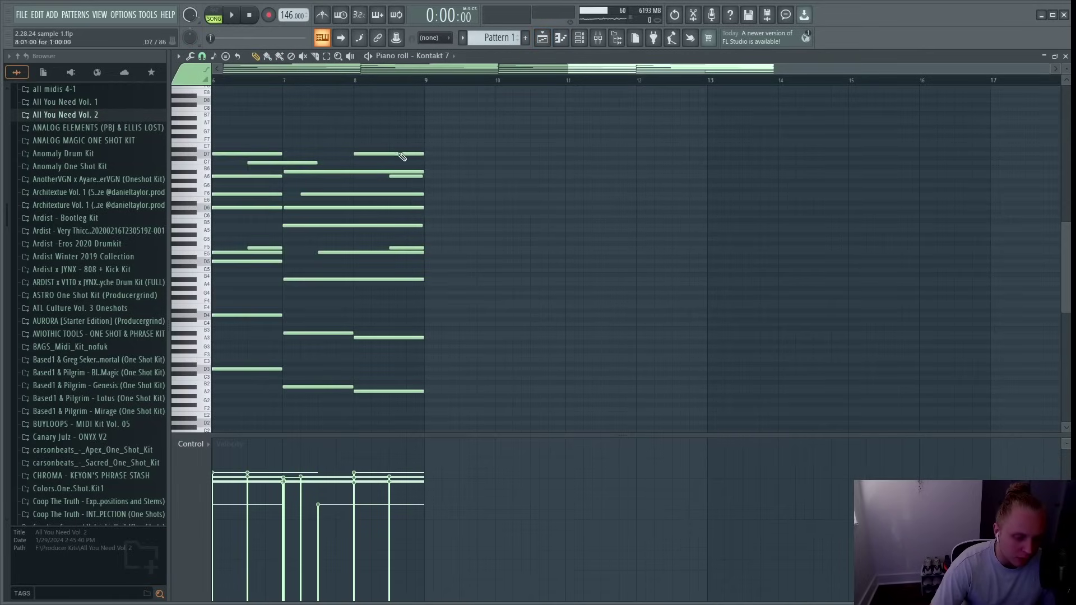
scroll(404, 225, left, 4)
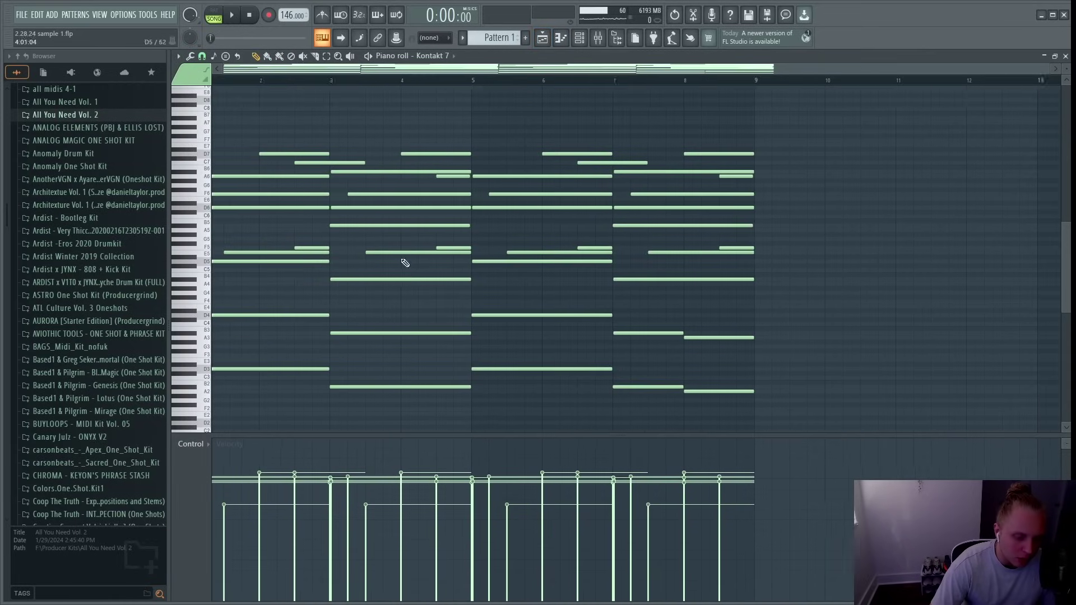
click(580, 37)
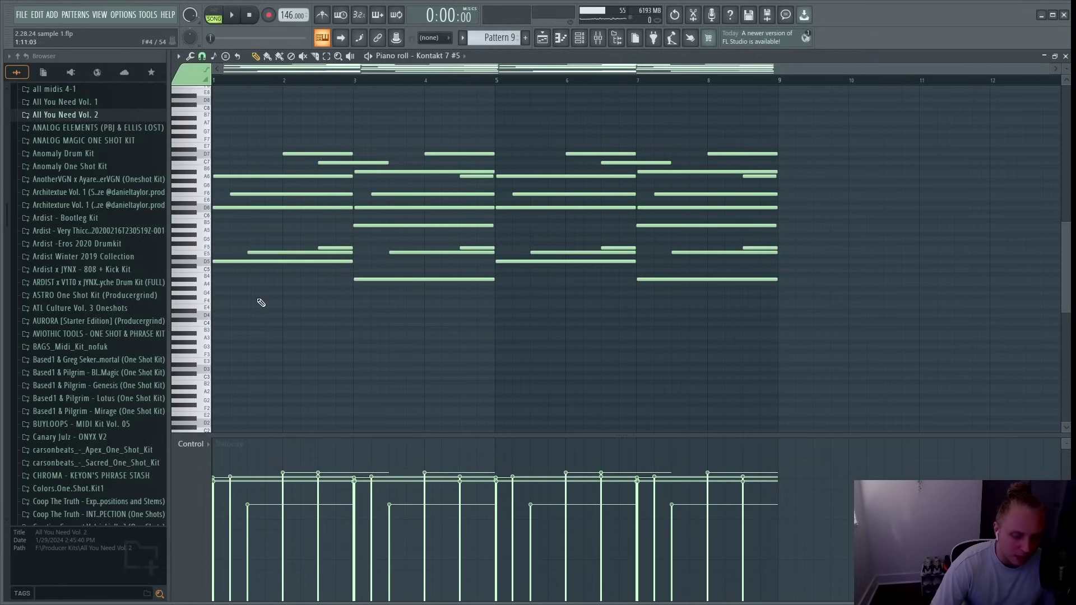
drag(228, 288, 785, 408)
Review the HalfTime and Fruity parametric EQ 2 effects on mixer Insert 6, and close the effect window.
key(F9)
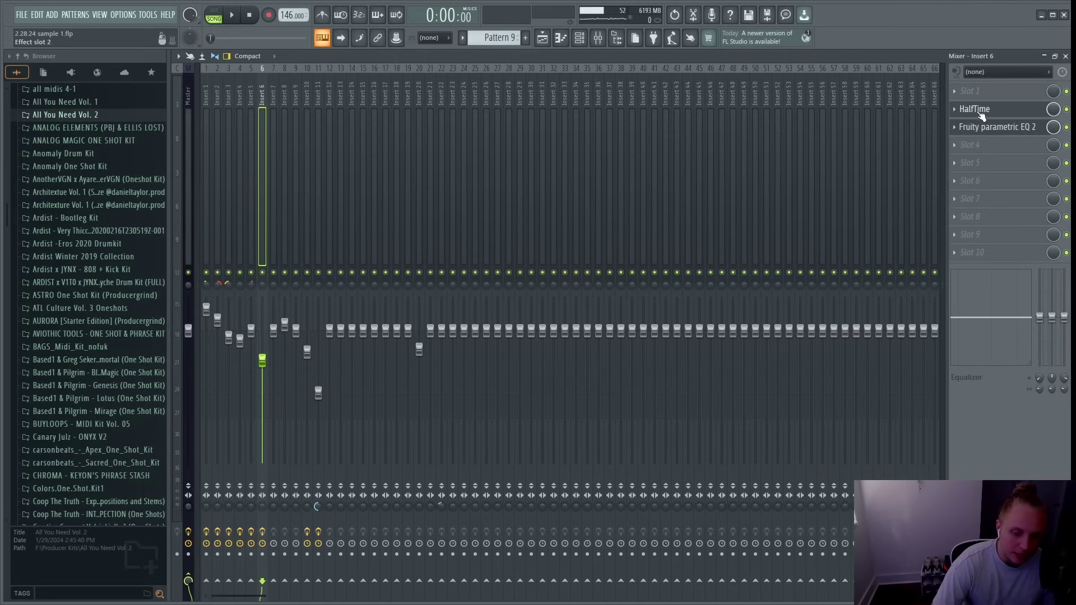
click(982, 112)
click(998, 127)
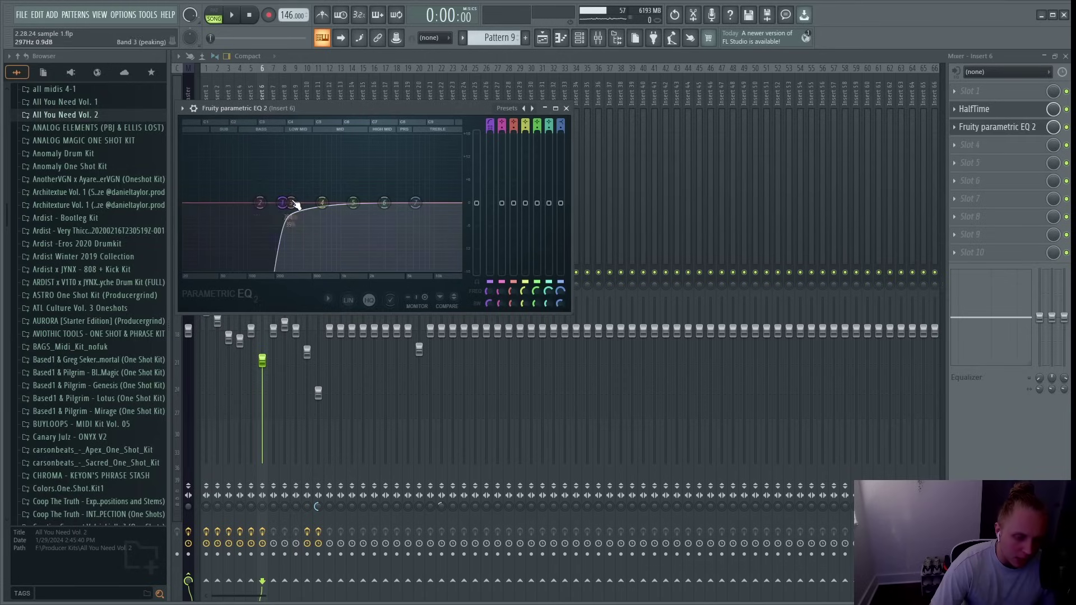
key(Escape)
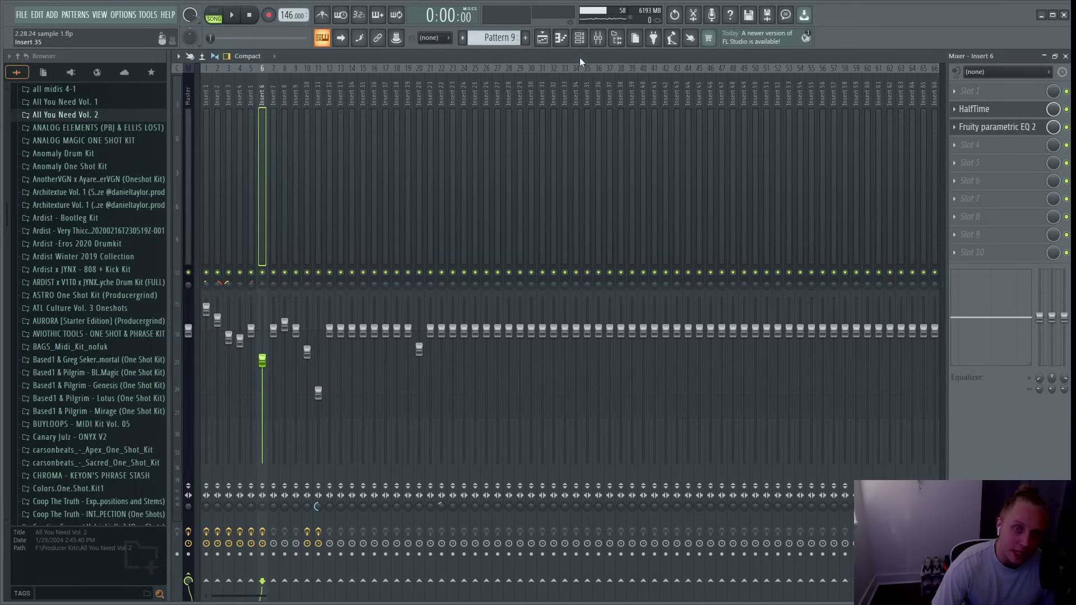
Reopen the Kontakt 7 #5 notes of Pattern 9, listen to the pattern, and stop playback.
click(579, 38)
click(376, 379)
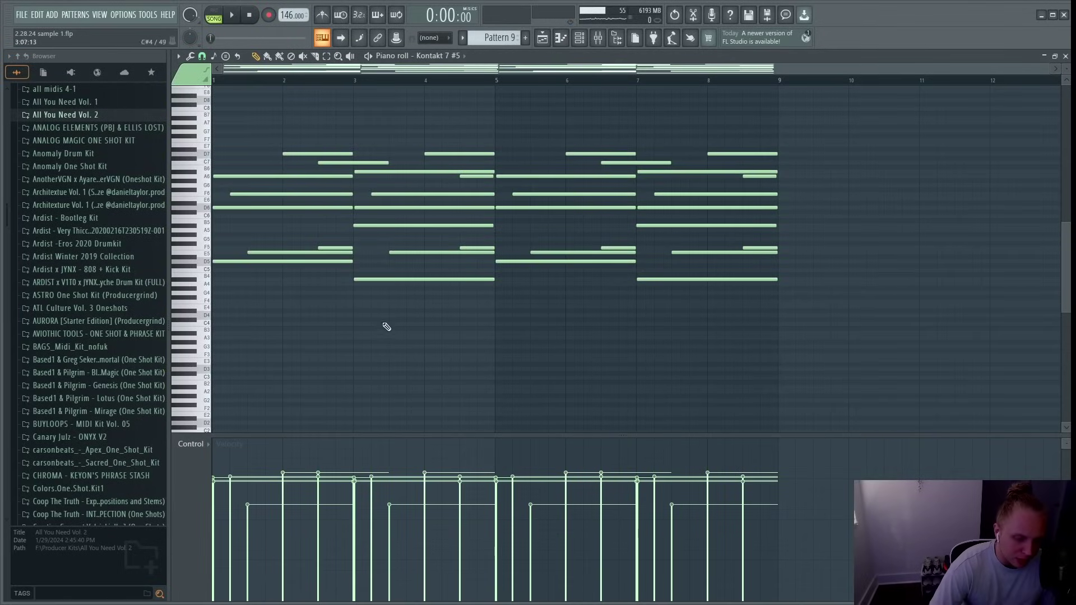
key(space)
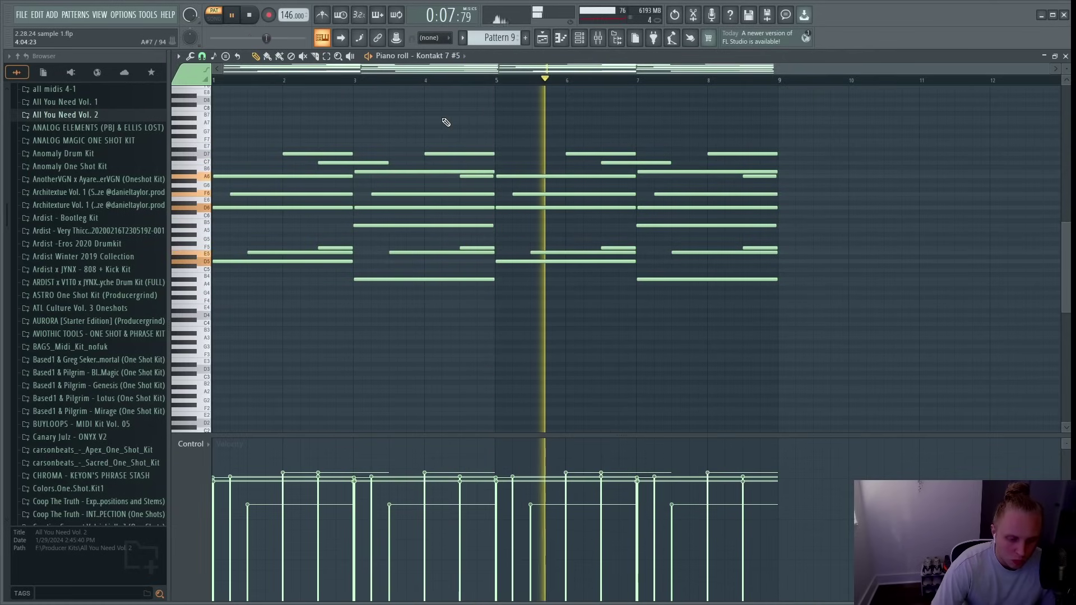
key(space)
Open the channel settings of the first Pattern 9 audio clip on Track 3 of the playlist.
key(F5)
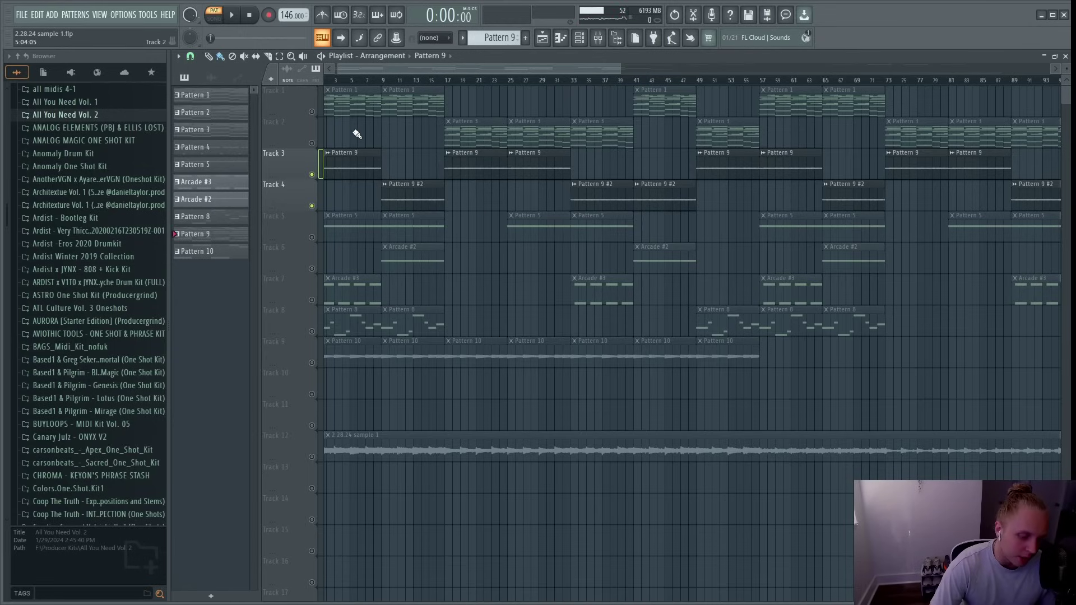
scroll(348, 211, up, 3)
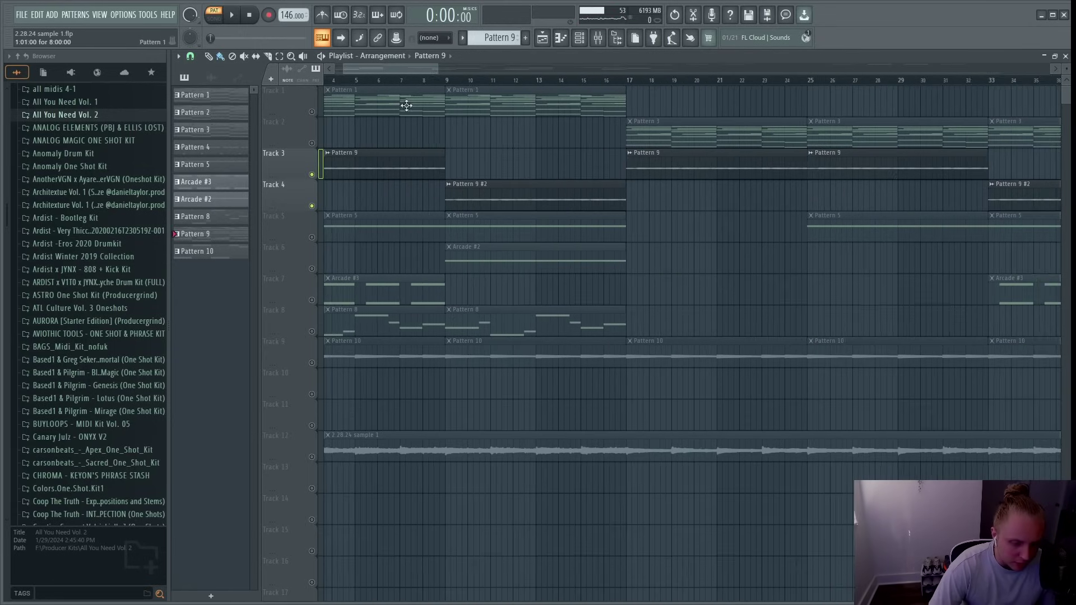
drag(378, 69, 366, 73)
double_click(413, 169)
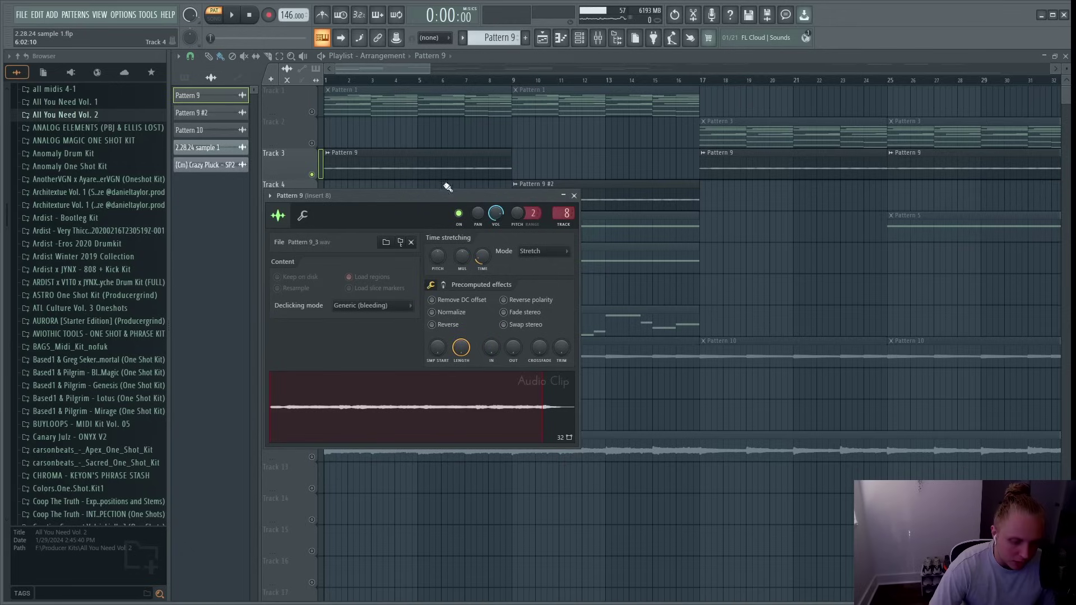
Close the Pattern 9 clip settings, and review the channel settings of the Pattern 9 #2 audio clip on Track 4.
click(574, 195)
double_click(616, 198)
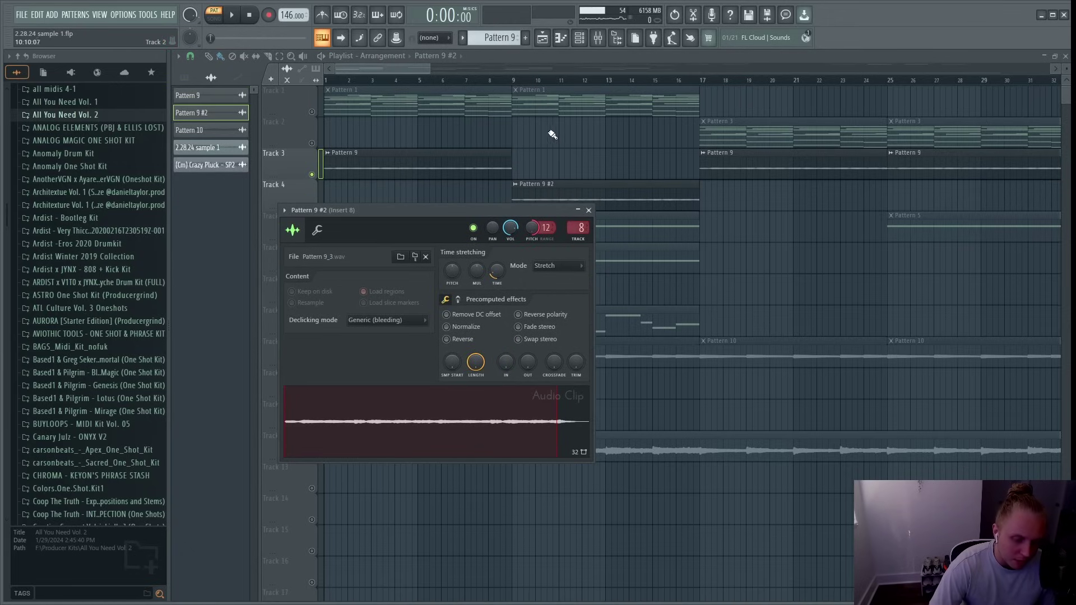
key(Escape)
scroll(485, 239, down, 3)
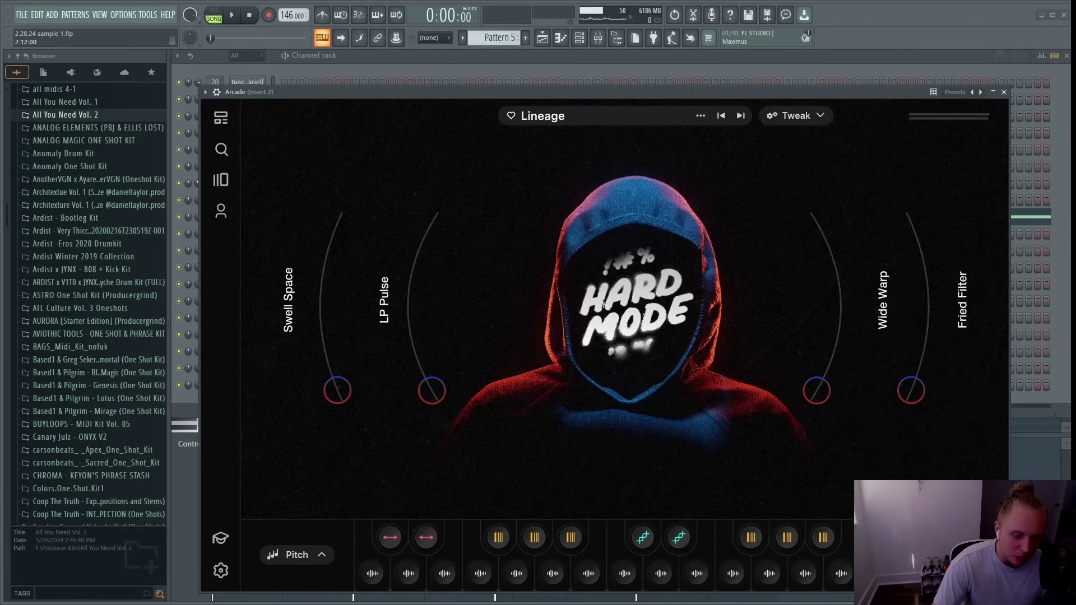
Review the Arcade notes of Pattern 5 in the piano roll, and listen to the pattern in pattern mode.
key(F6)
key(F7)
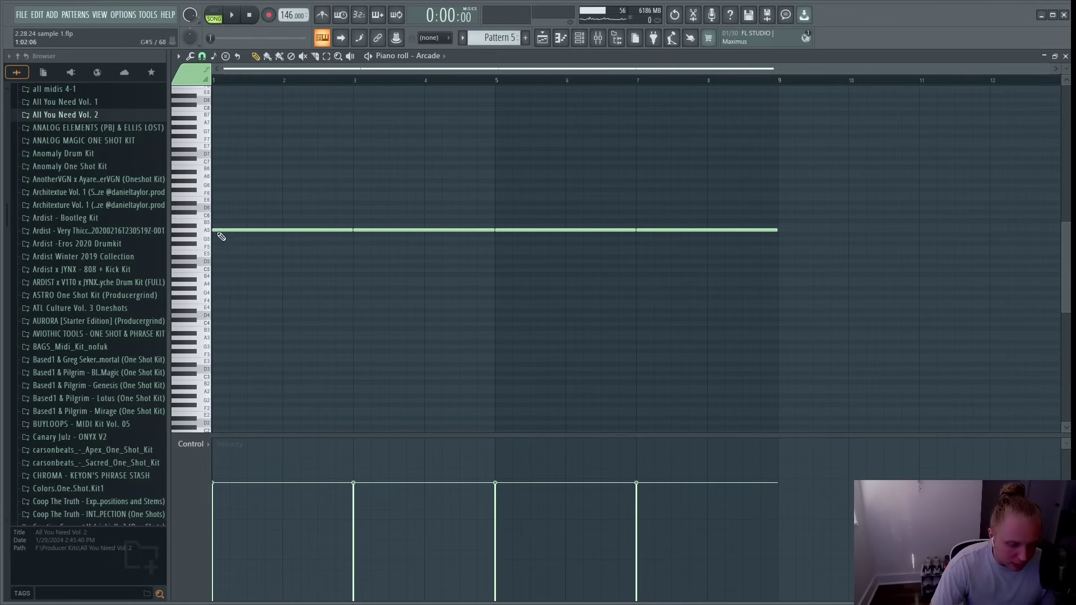
drag(234, 211, 798, 270)
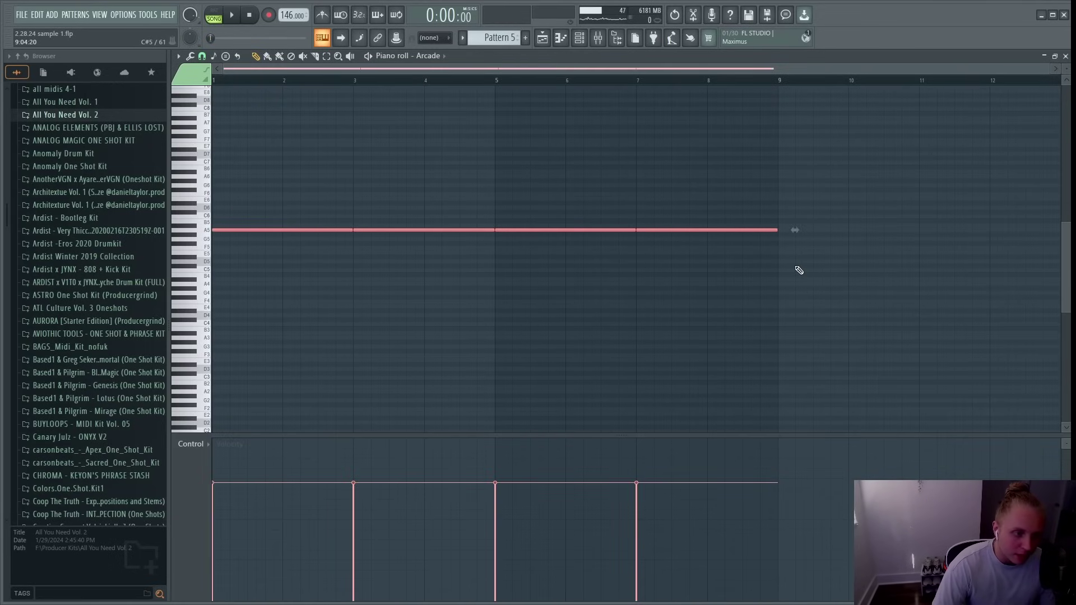
key(ctrl+d)
key(l)
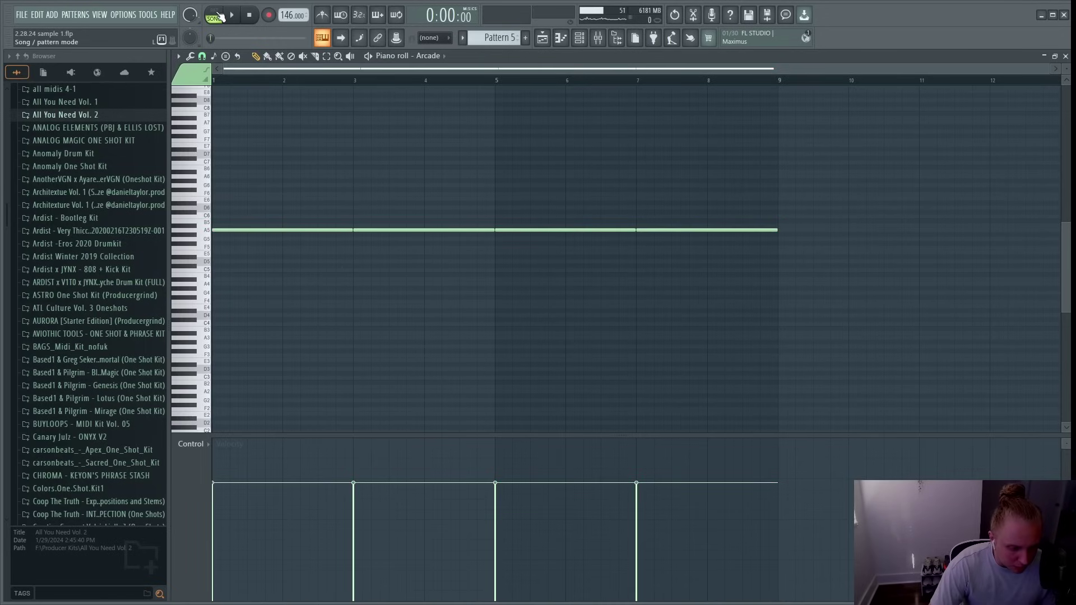
key(space)
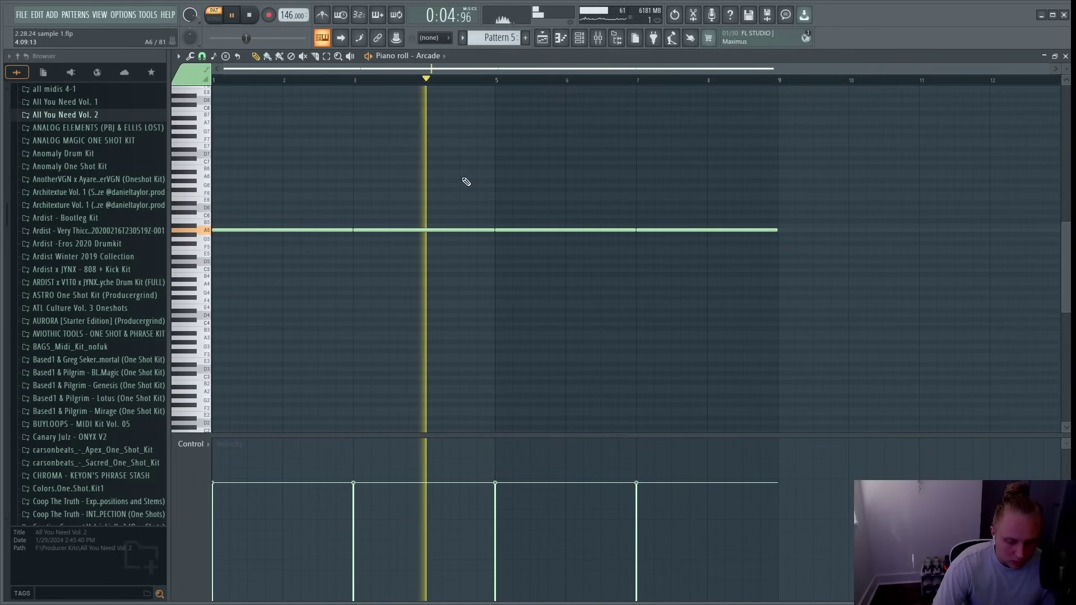
key(space)
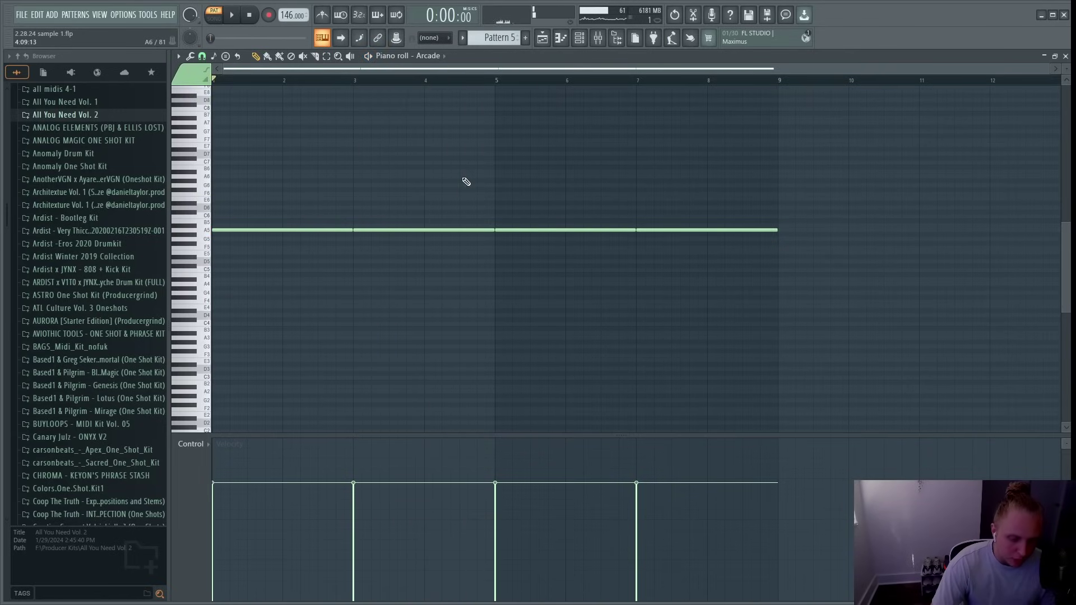
Review the Arcade instrument of Pattern 5 and the Fruity parametric EQ 2 and ValhallaVintageVerb effects on mixer Insert 2.
click(579, 37)
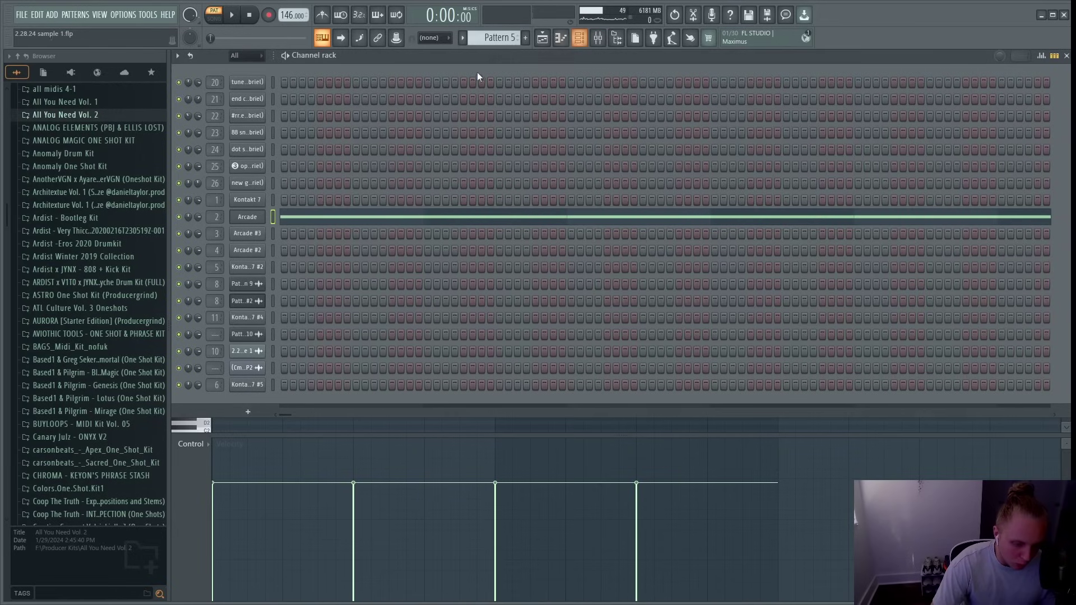
click(248, 217)
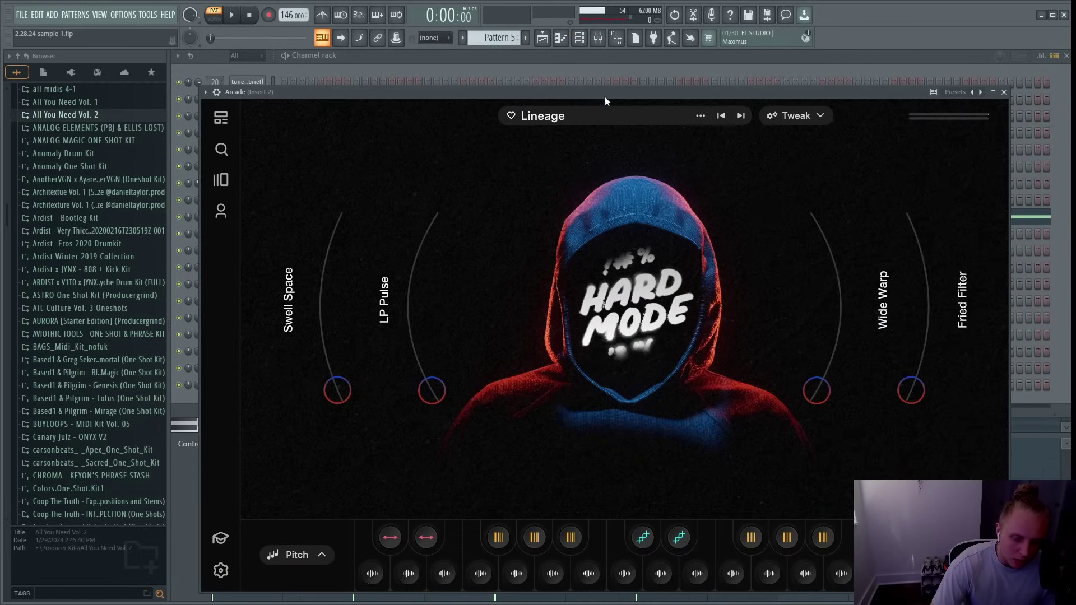
click(604, 60)
click(599, 39)
click(1007, 92)
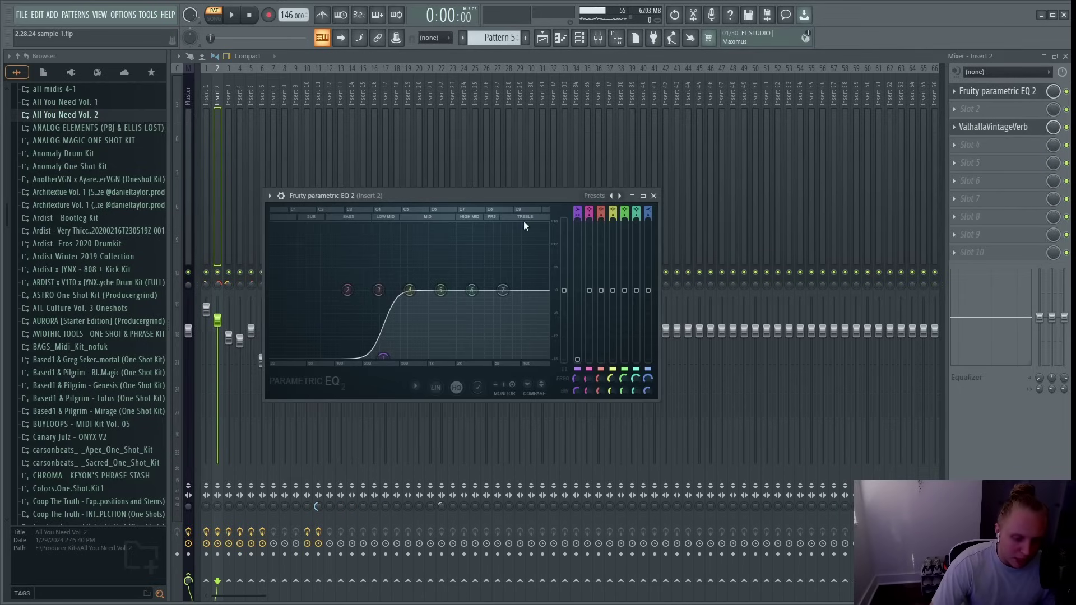
click(990, 128)
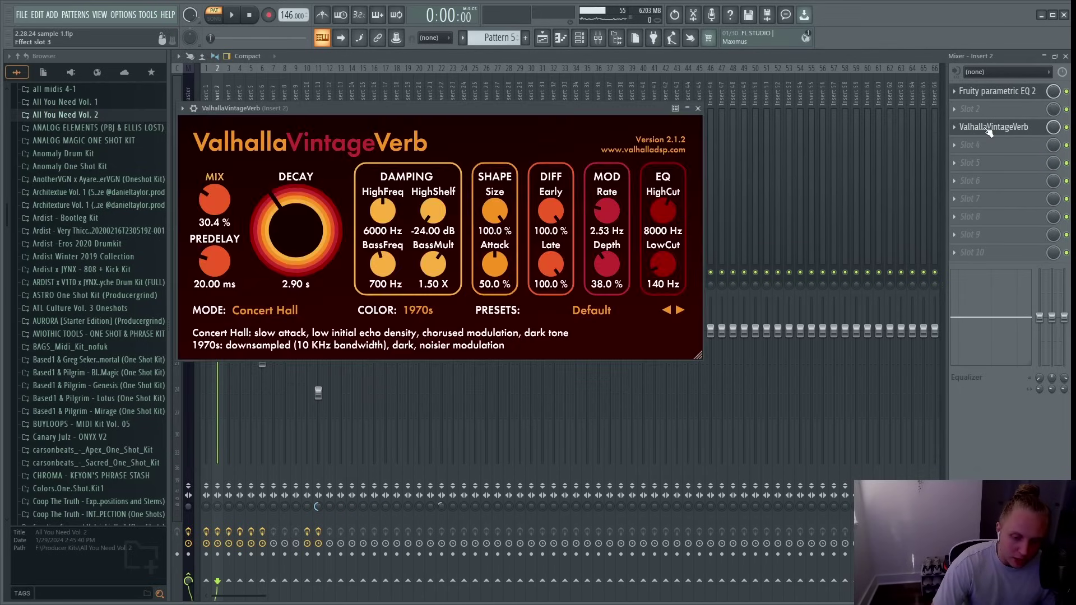
click(597, 57)
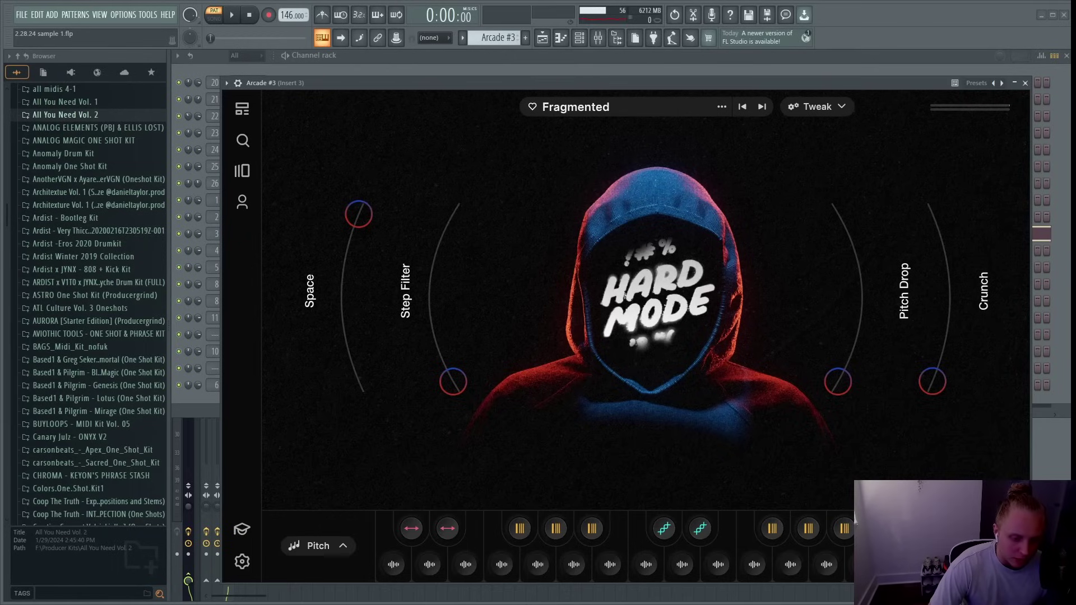
Review the Arcade #3 instrument from the channel rack, and return to the rack.
click(619, 58)
click(248, 234)
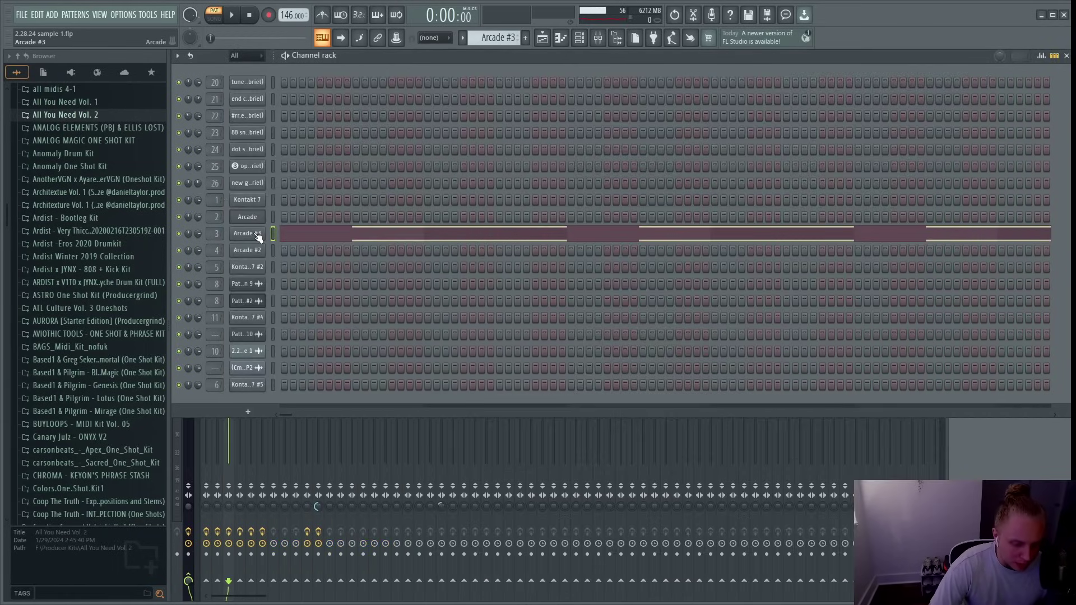
click(247, 233)
click(540, 63)
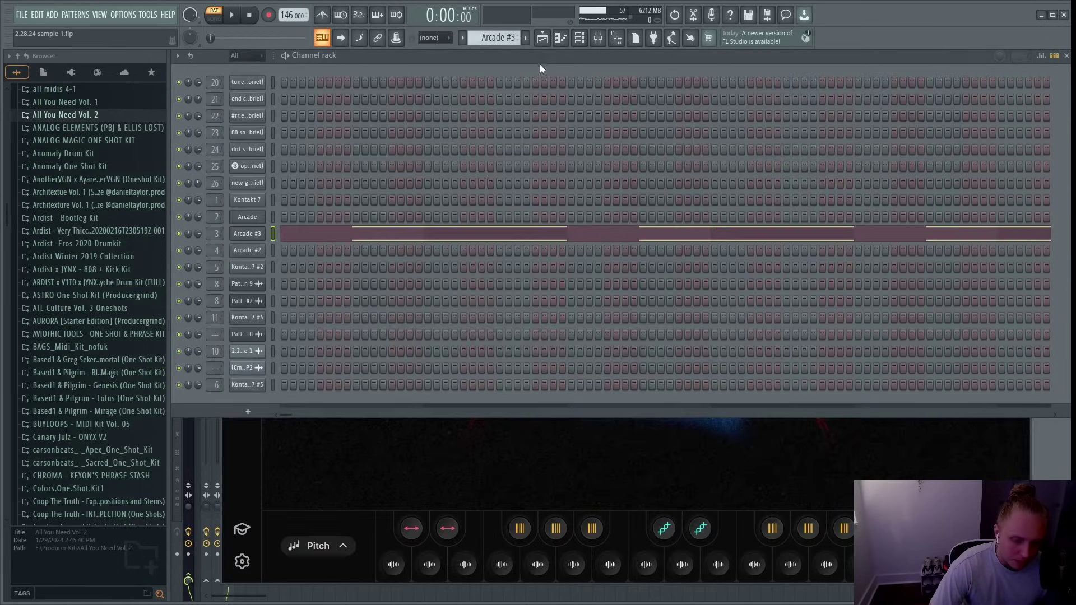
Open the Arcade #3 notes in the piano roll, highlight the upper and lower note rows, and listen to the pattern.
click(446, 238)
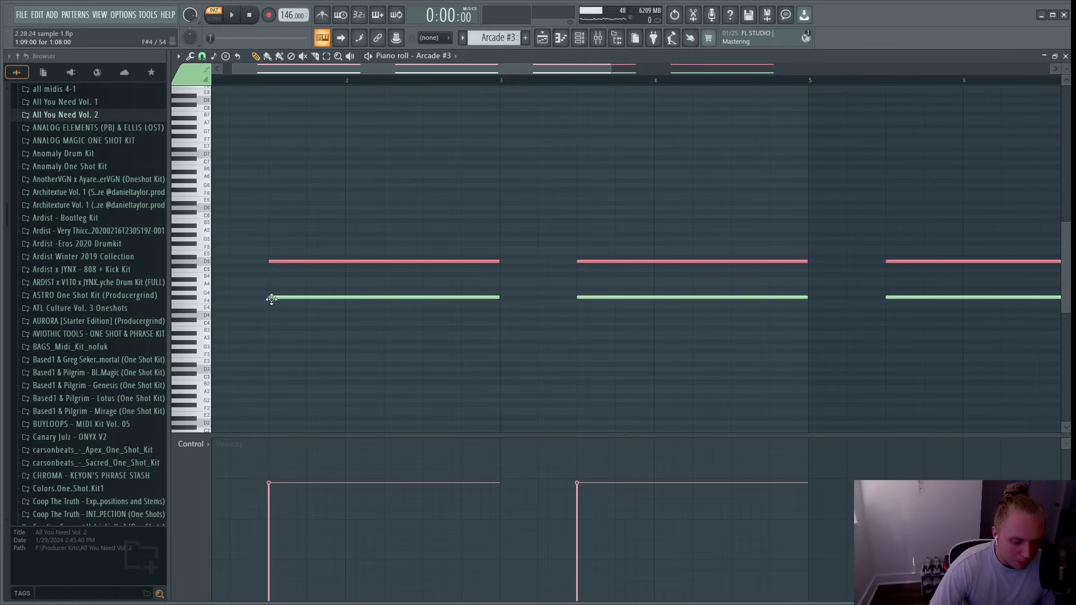
drag(250, 284, 824, 298)
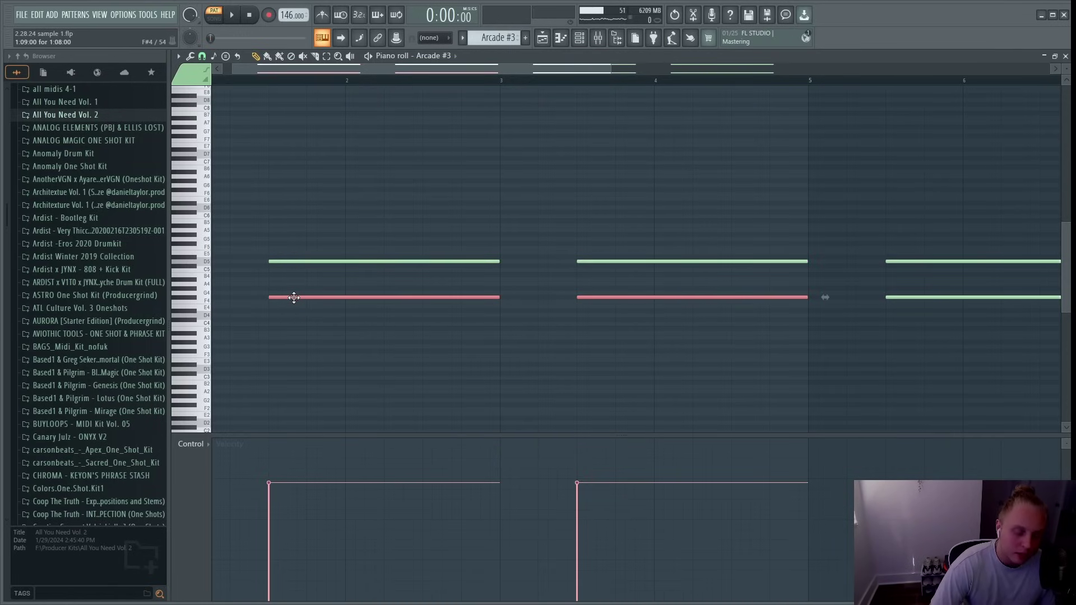
scroll(294, 298, down, 2)
drag(246, 252, 927, 278)
drag(280, 241, 991, 289)
drag(298, 287, 863, 314)
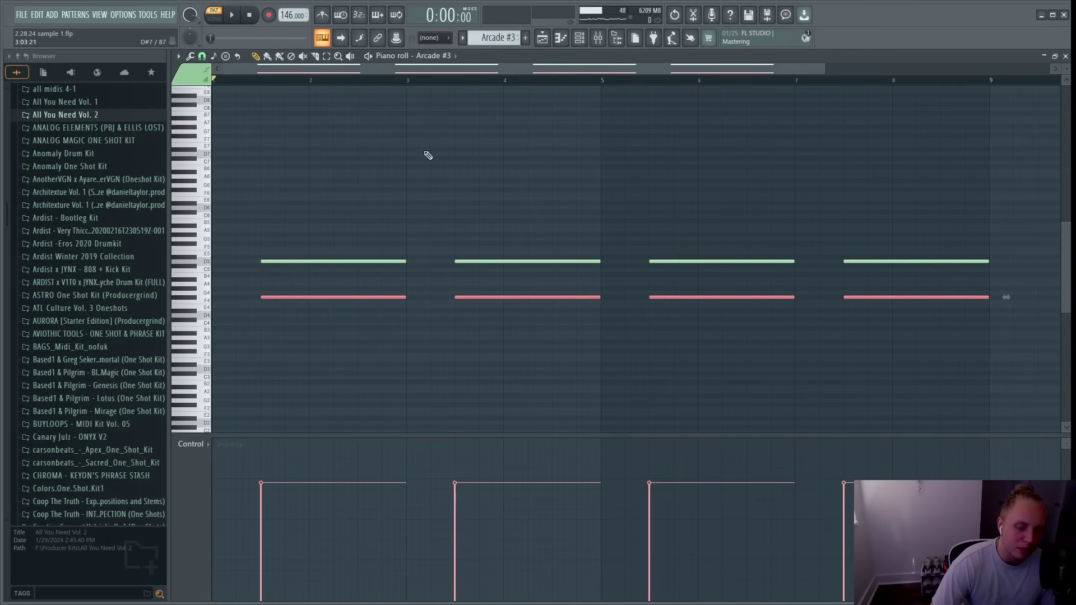
key(space)
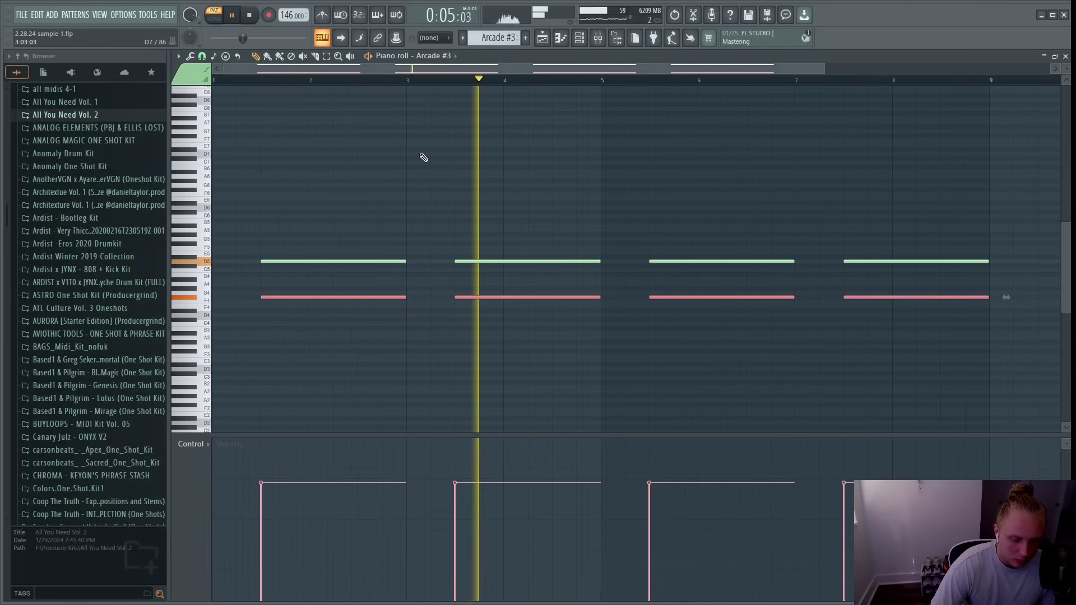
key(space)
Delete the first low F#4 note of the Arcade #3 pattern, and listen to the pattern without it.
click(281, 290)
right_click(303, 297)
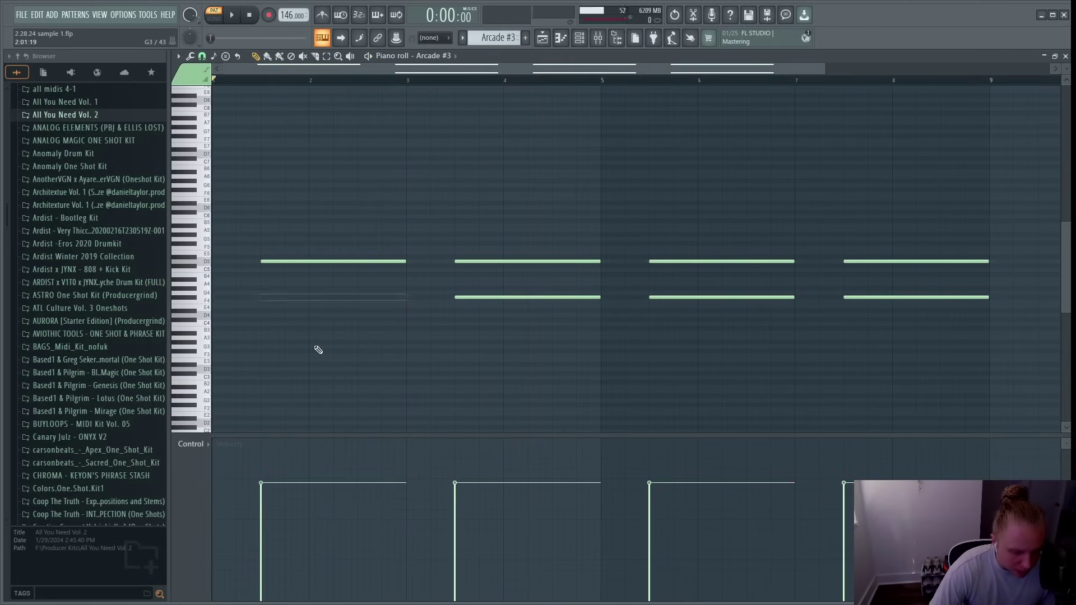
key(space)
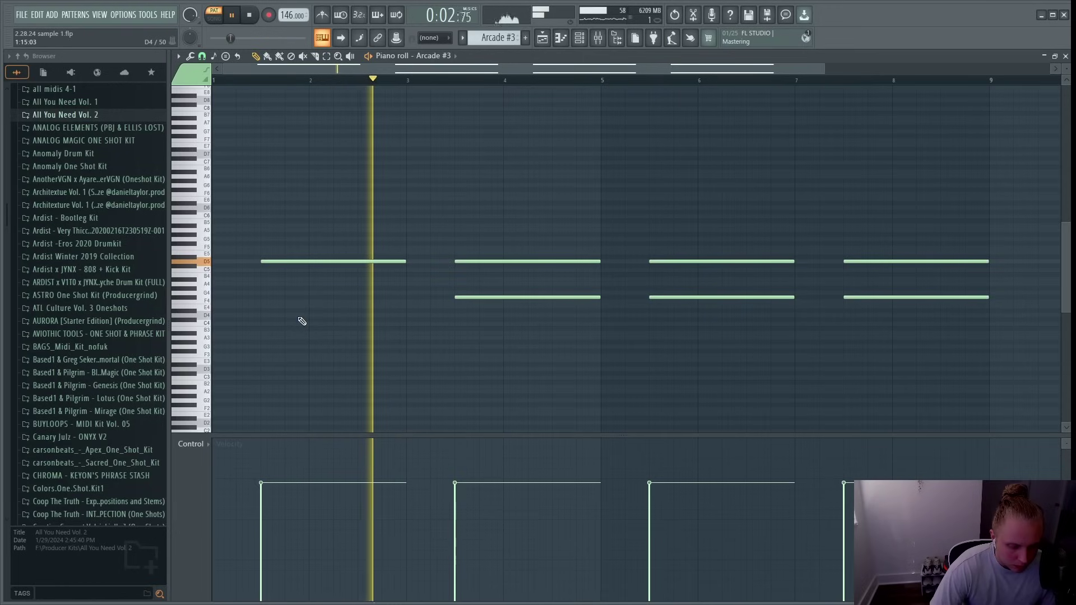
key(space)
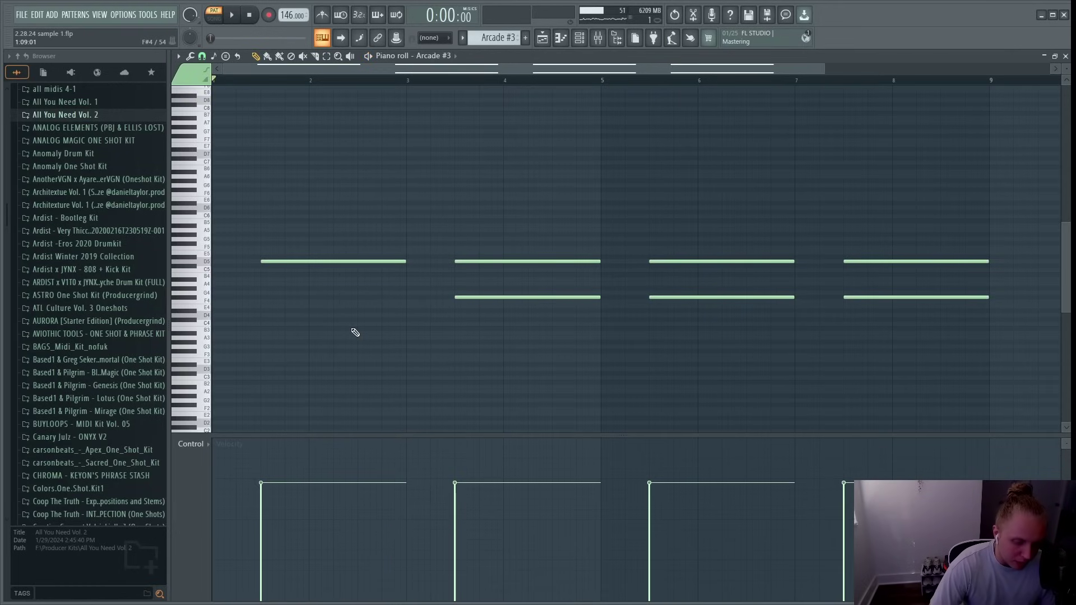
Review the sustained Arcade #2 notes in the piano roll, and listen to the pattern.
key(F9)
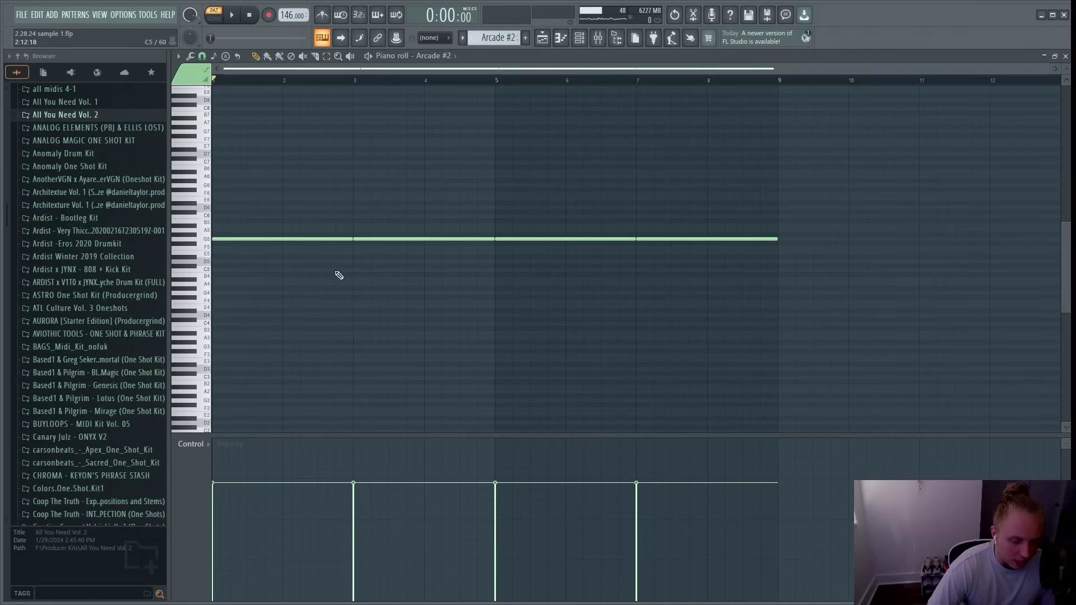
drag(260, 227, 780, 283)
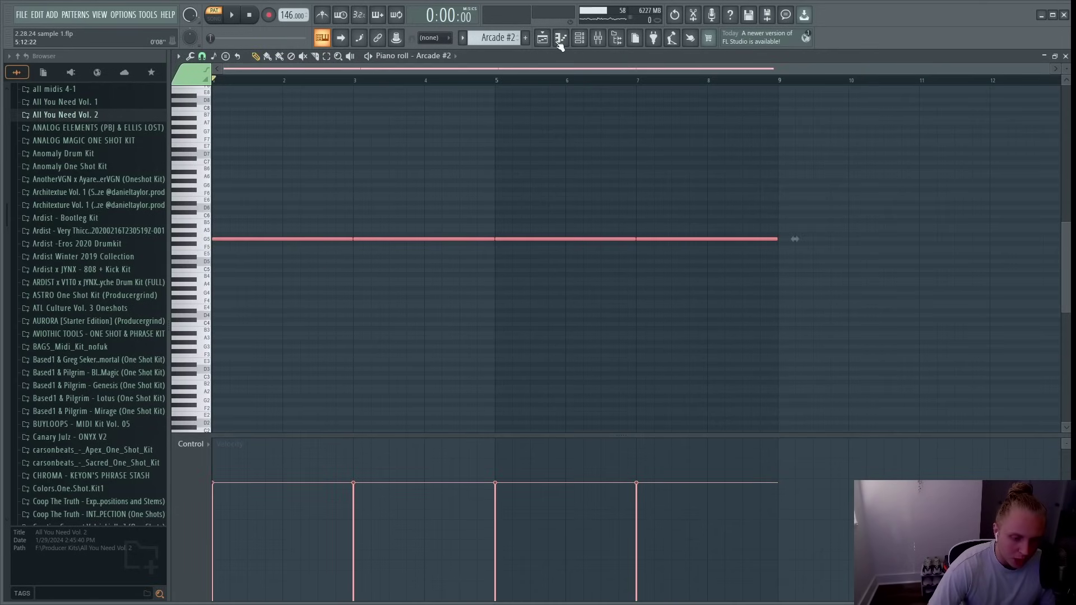
key(ctrl+d)
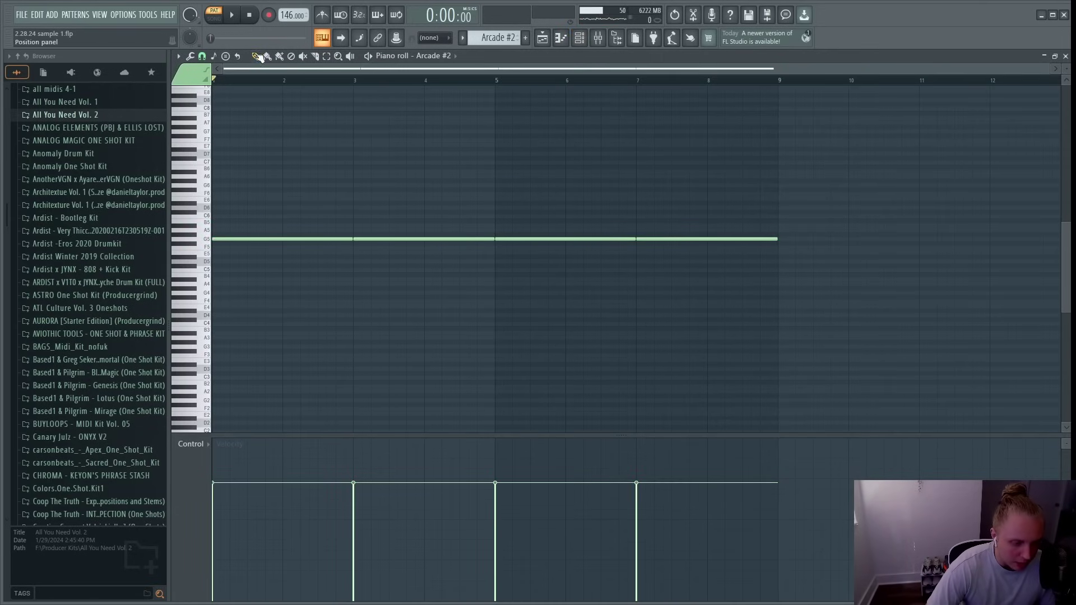
key(space)
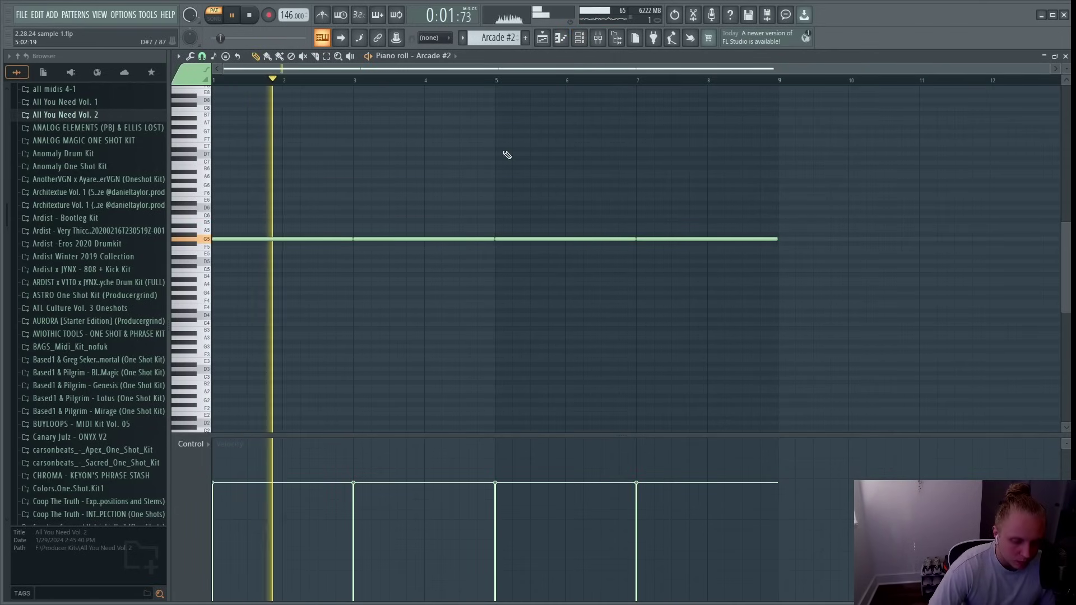
key(space)
Select bars 1 to 17 in the playlist, and switch playback to song mode.
click(583, 49)
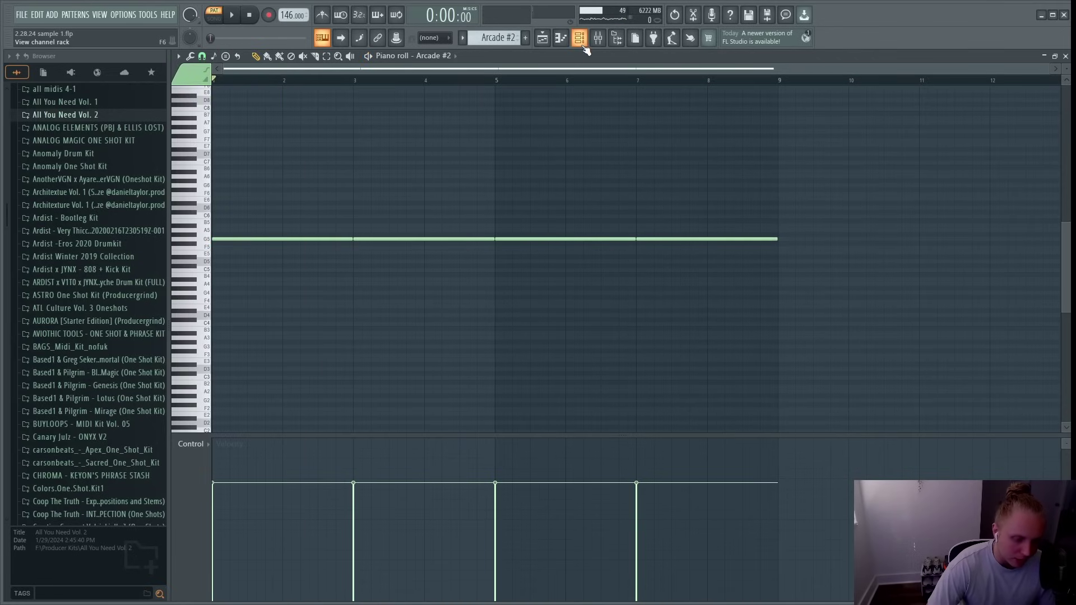
click(542, 38)
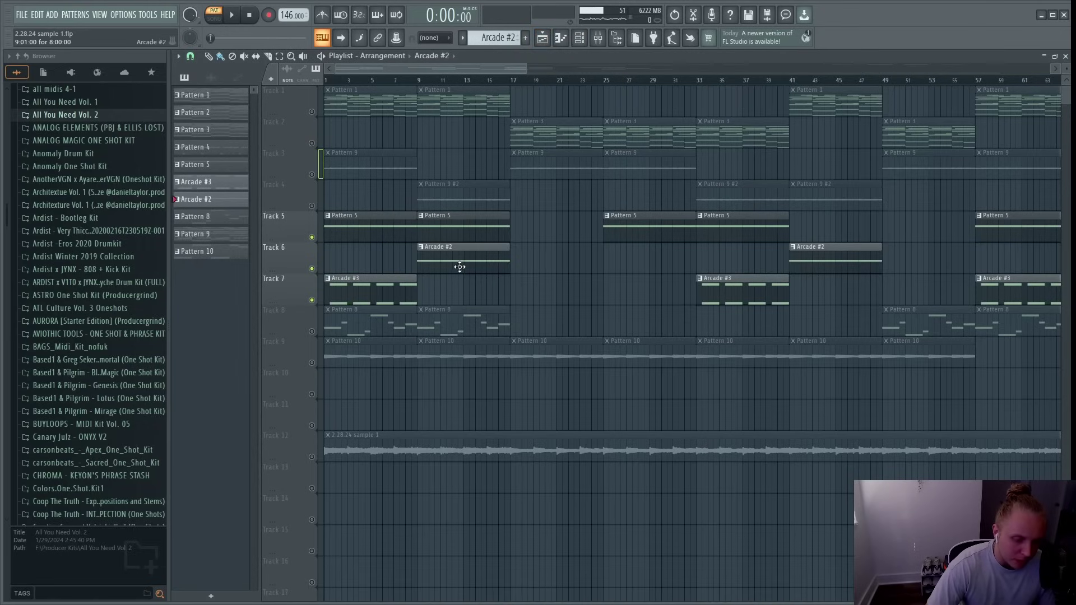
drag(511, 83, 298, 92)
key(l)
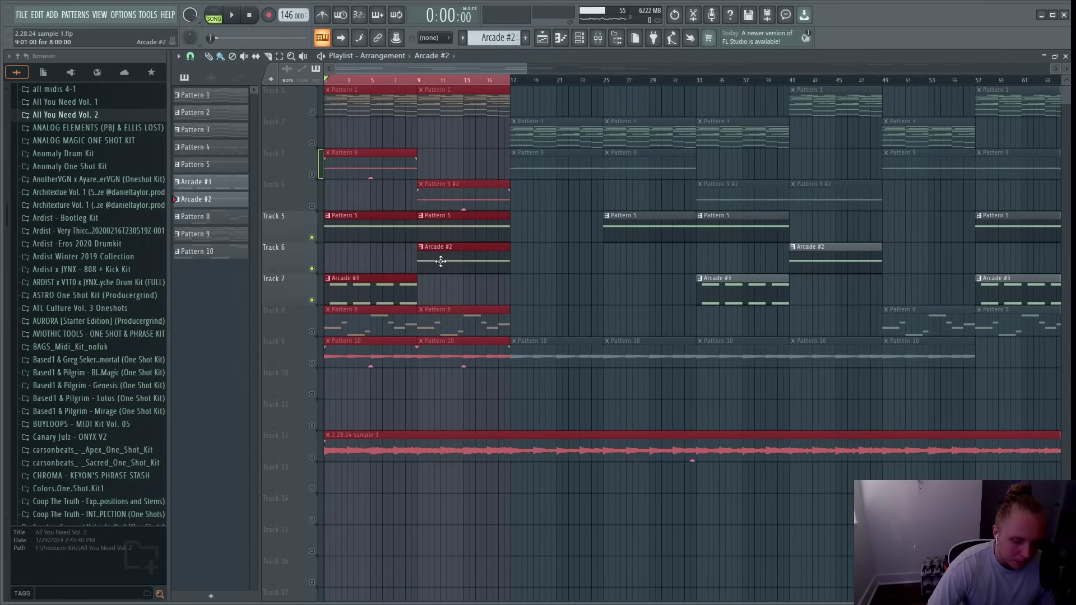
Review the Fruity parametric EQ 2, HalfTime and ShaperBox2 effects of the Arcade #2 channel on mixer Insert 4.
double_click(441, 261)
key(F9)
click(1000, 94)
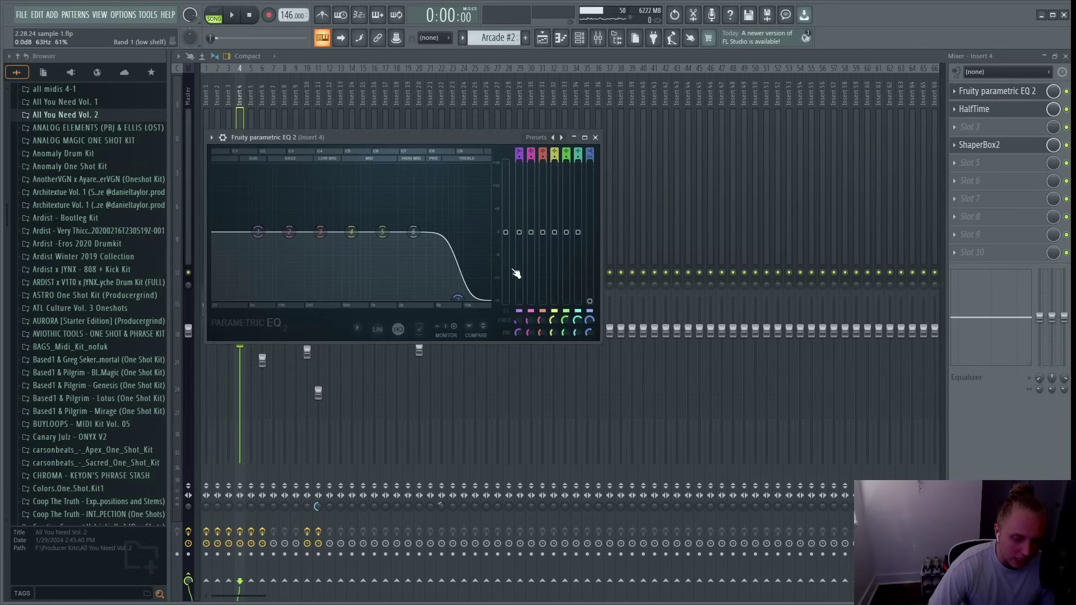
click(976, 112)
click(975, 112)
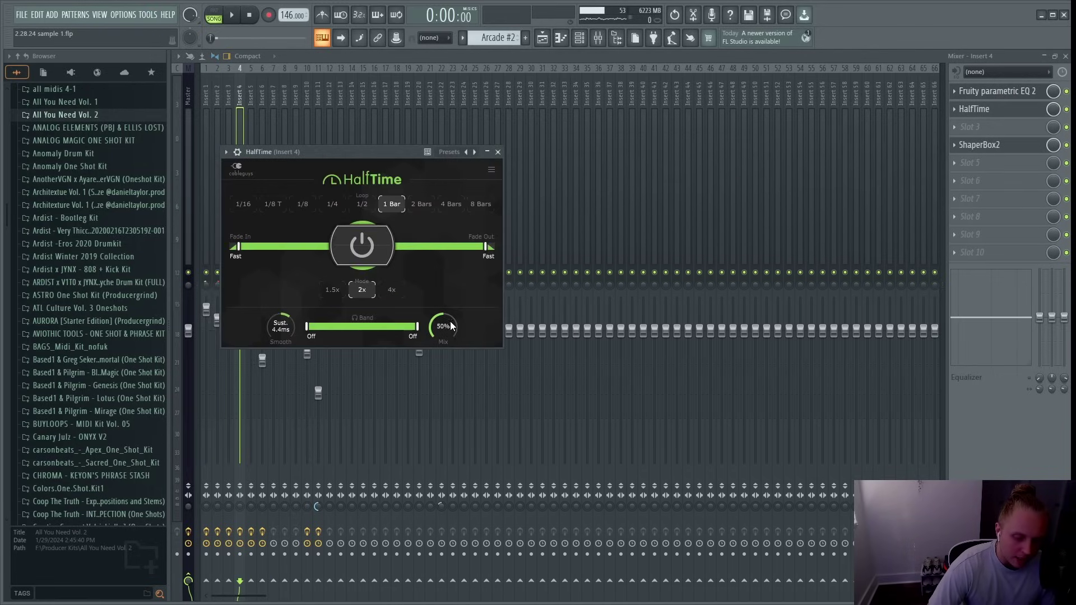
click(980, 145)
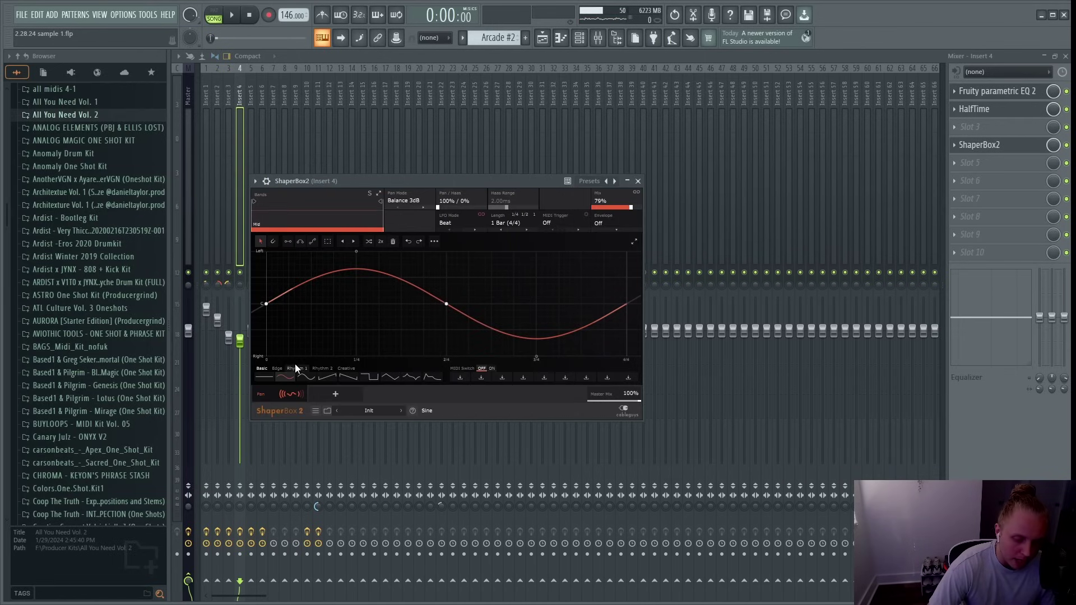
Review the Arcade #2 instrument, and open the Kontakt 7 #2 instrument used by Pattern 8.
click(579, 37)
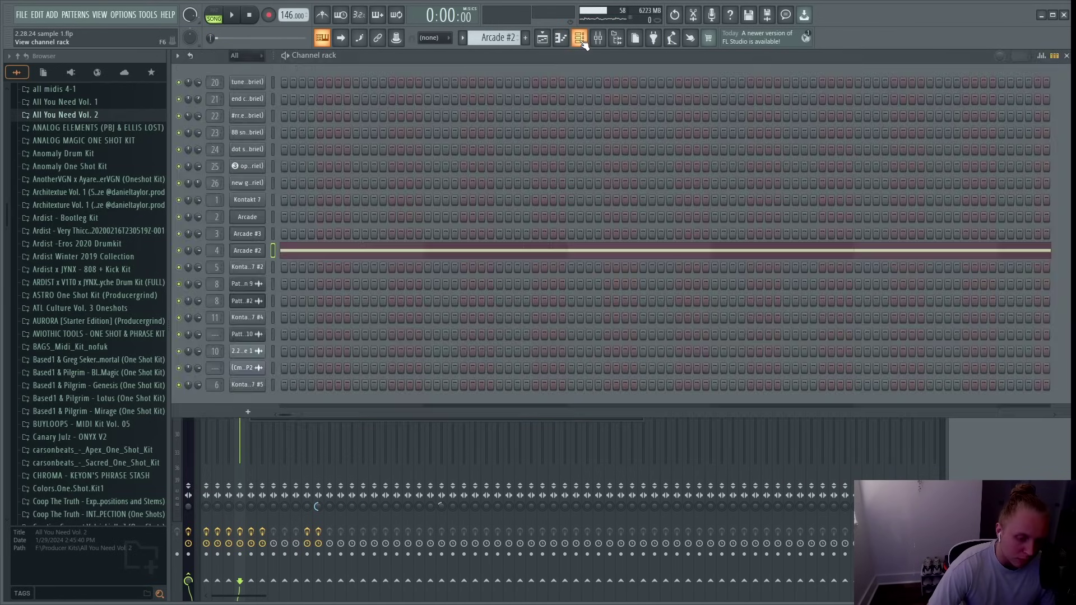
click(247, 250)
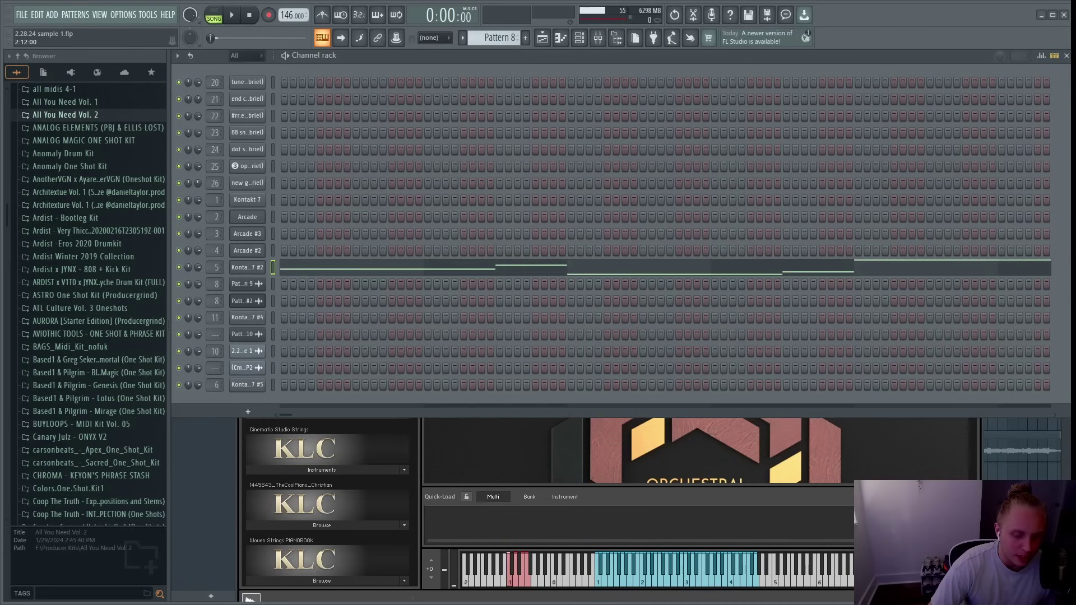
click(255, 272)
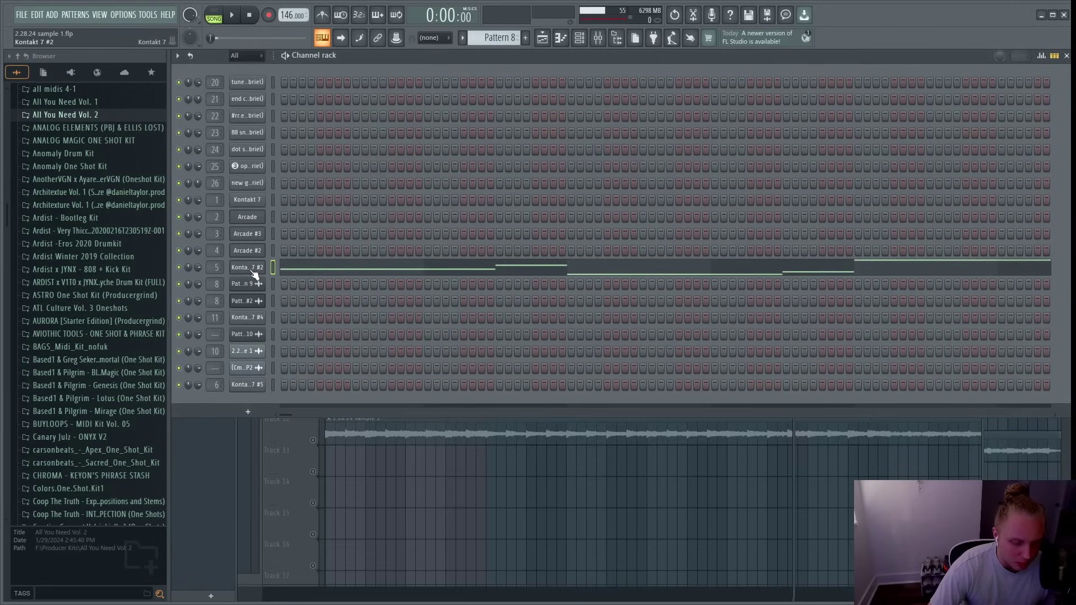
click(255, 273)
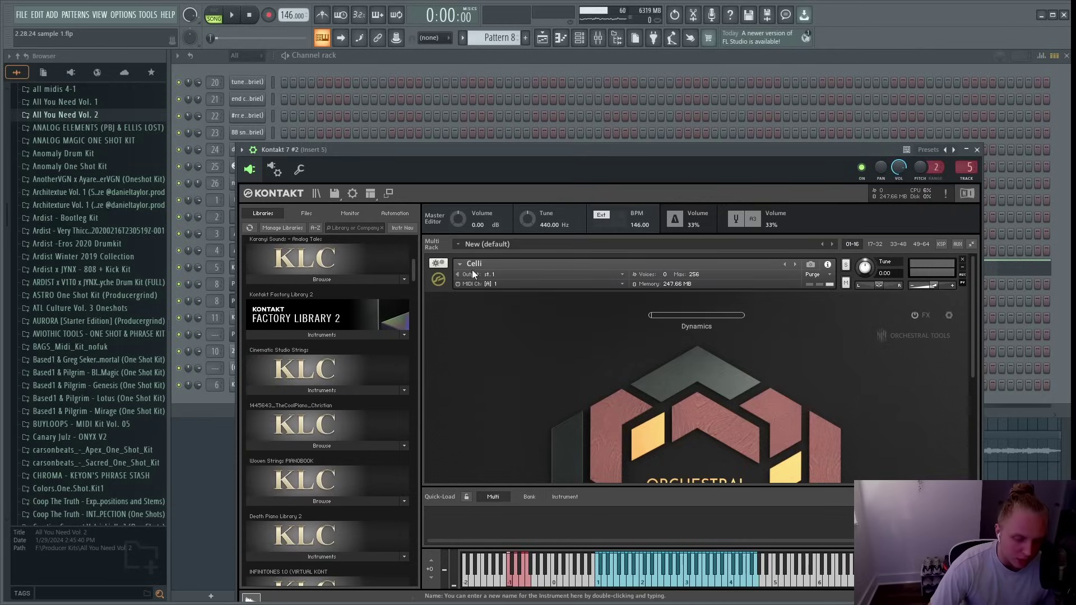
Review the Kontakt 7 #2 cello notes of Pattern 8 in the piano roll, and listen to the song from bar 1.
key(F7)
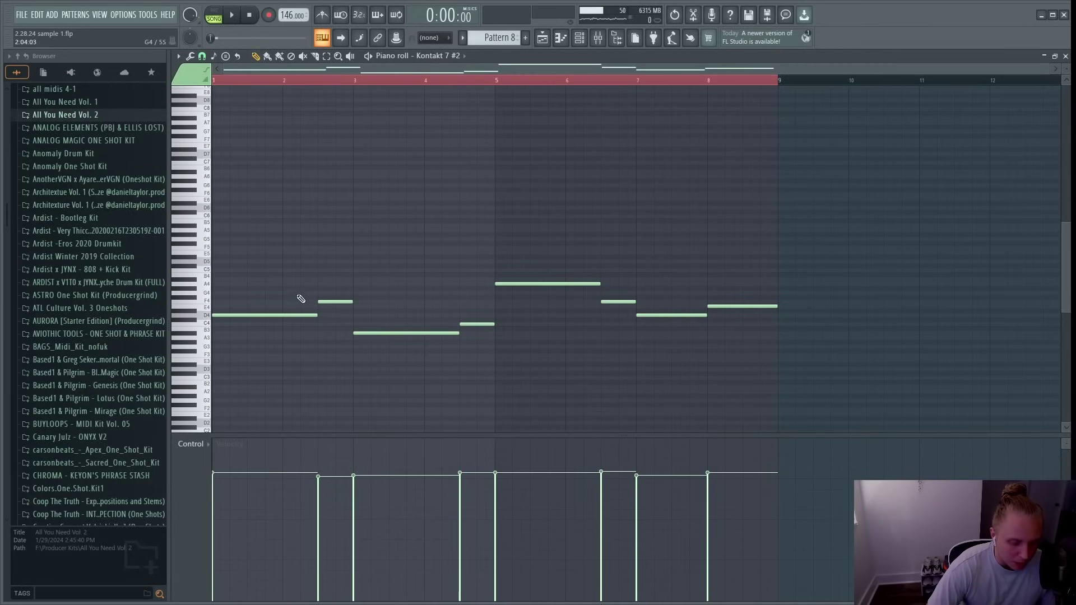
click(229, 82)
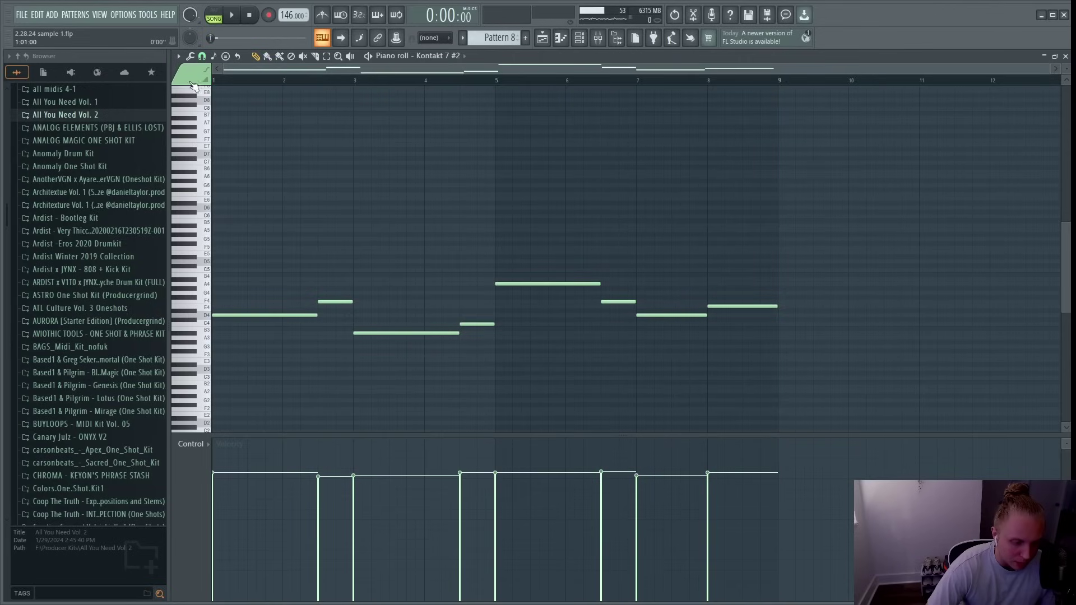
key(space)
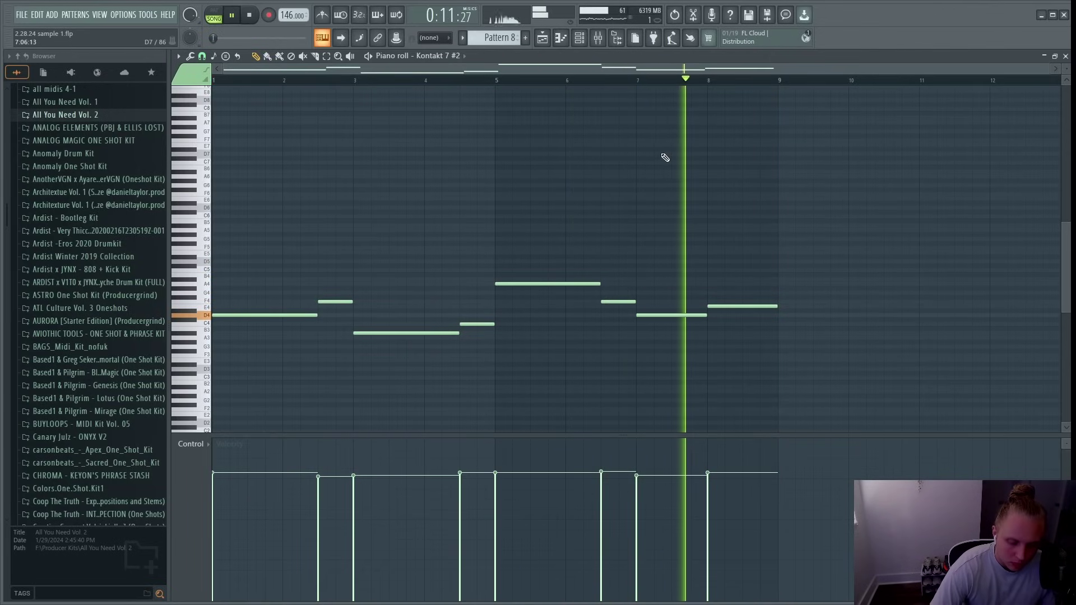
key(space)
Review the Fruity parametric EQ 2 and J37 Stereo effects of the Kontakt 7 #2 channel on mixer Insert 5.
key(F9)
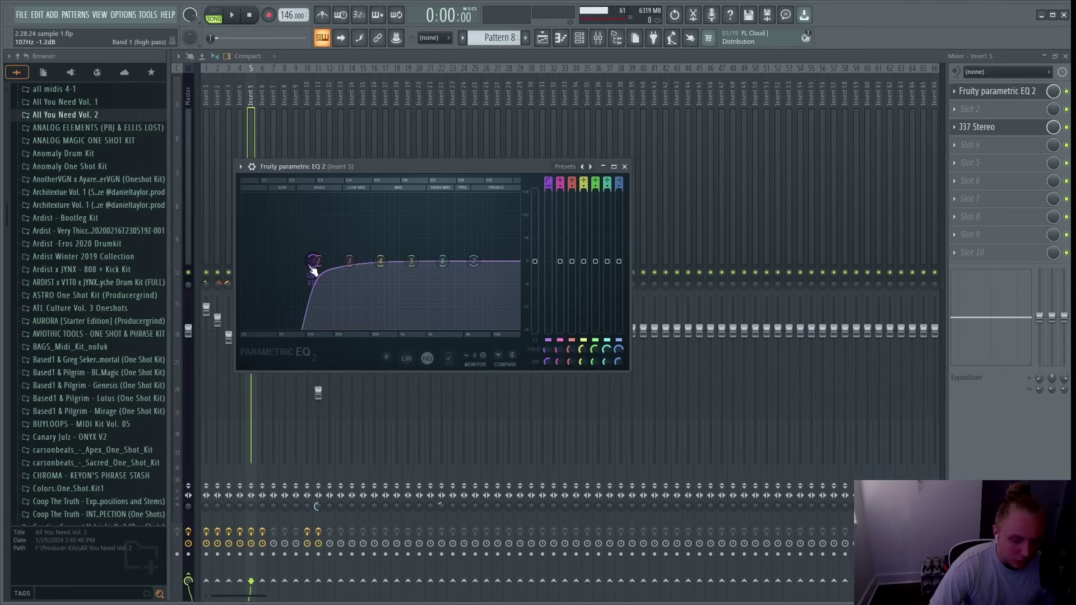
click(977, 126)
drag(531, 197, 547, 161)
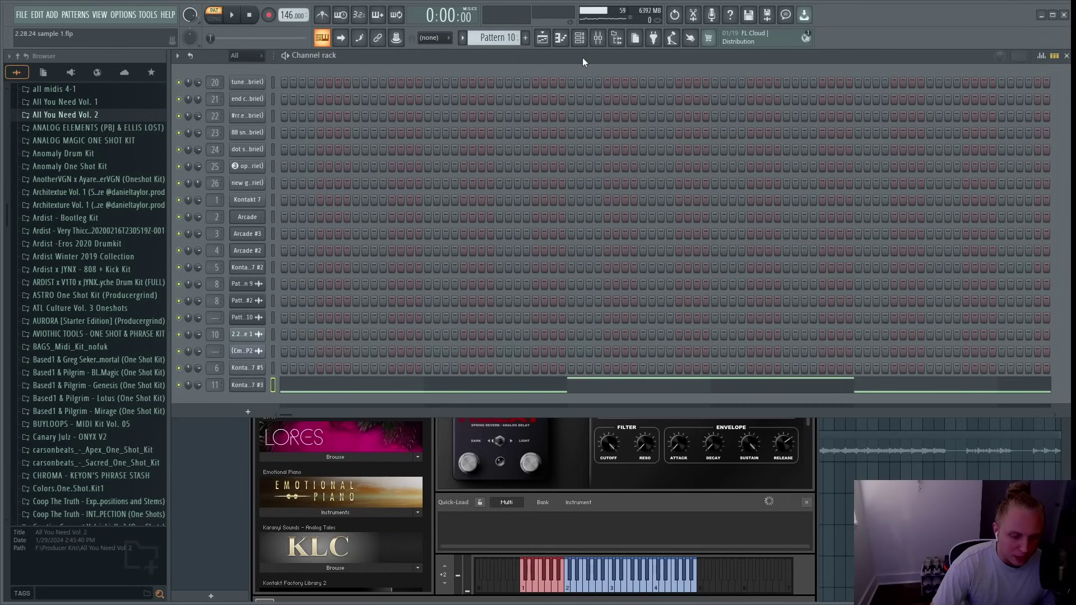
Review the Kontakt 7 #3 notes of Pattern 10 and the Decapitator effect on mixer Insert 11.
click(256, 385)
click(256, 386)
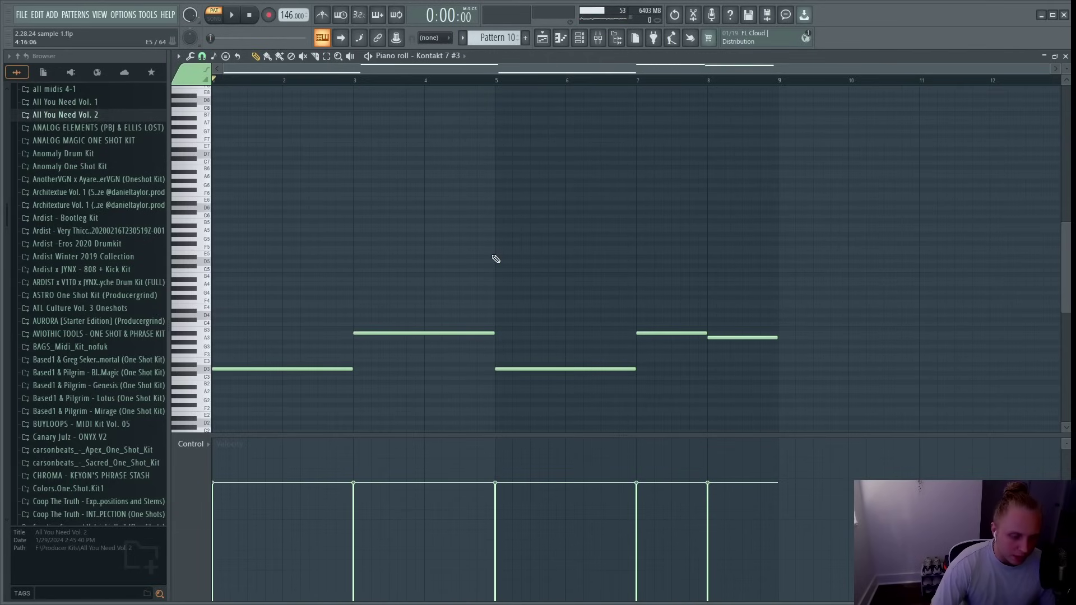
key(F9)
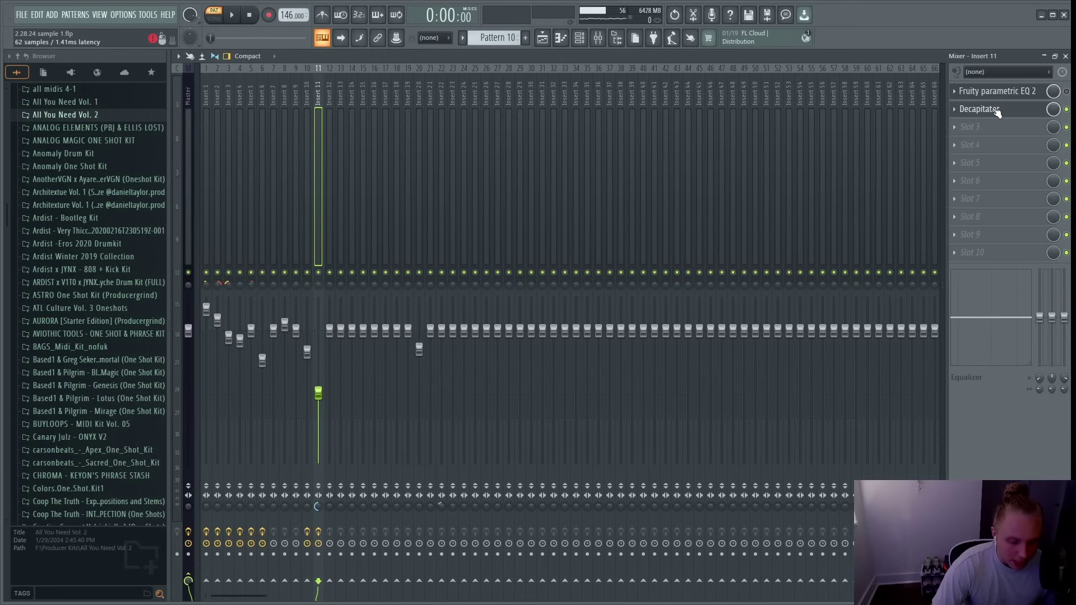
click(995, 112)
drag(527, 123, 573, 115)
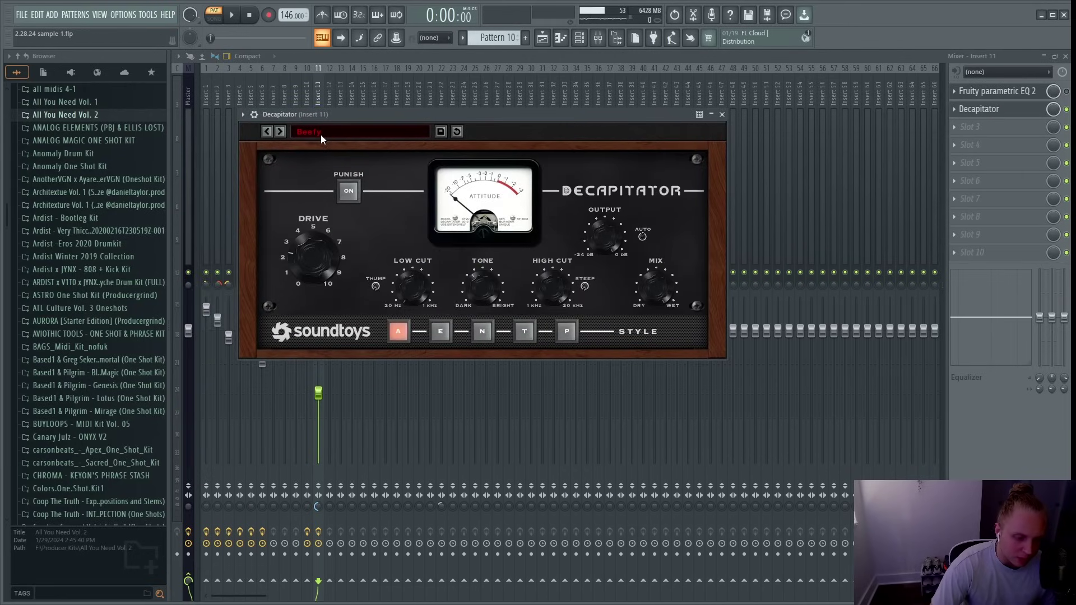
Switch playback to song mode, and review the full playlist arrangement of all the pattern layers.
key(F5)
right_click(365, 82)
key(l)
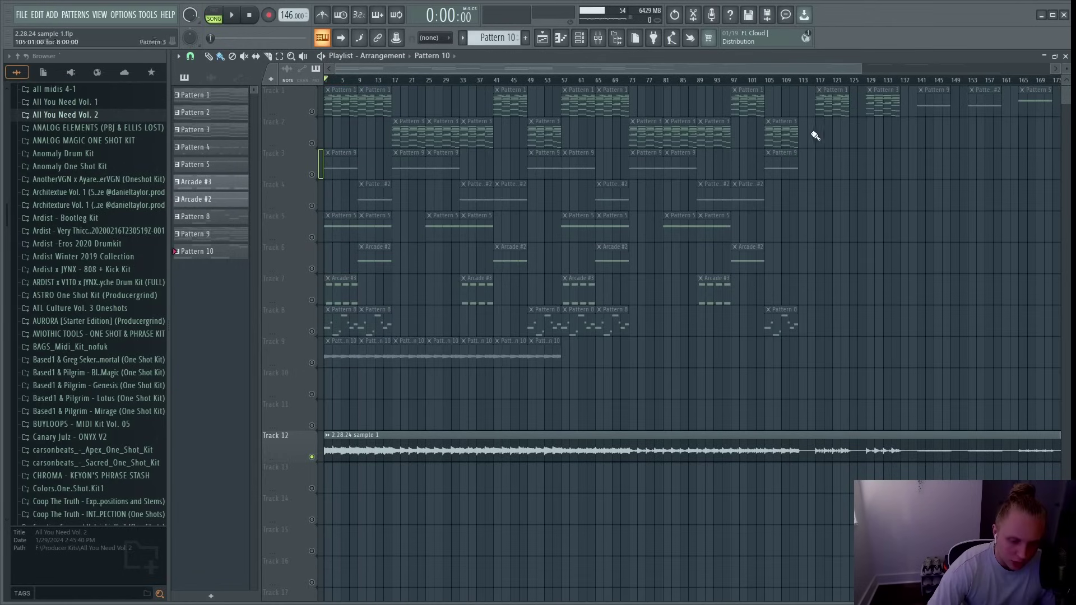
scroll(819, 170, down, 4)
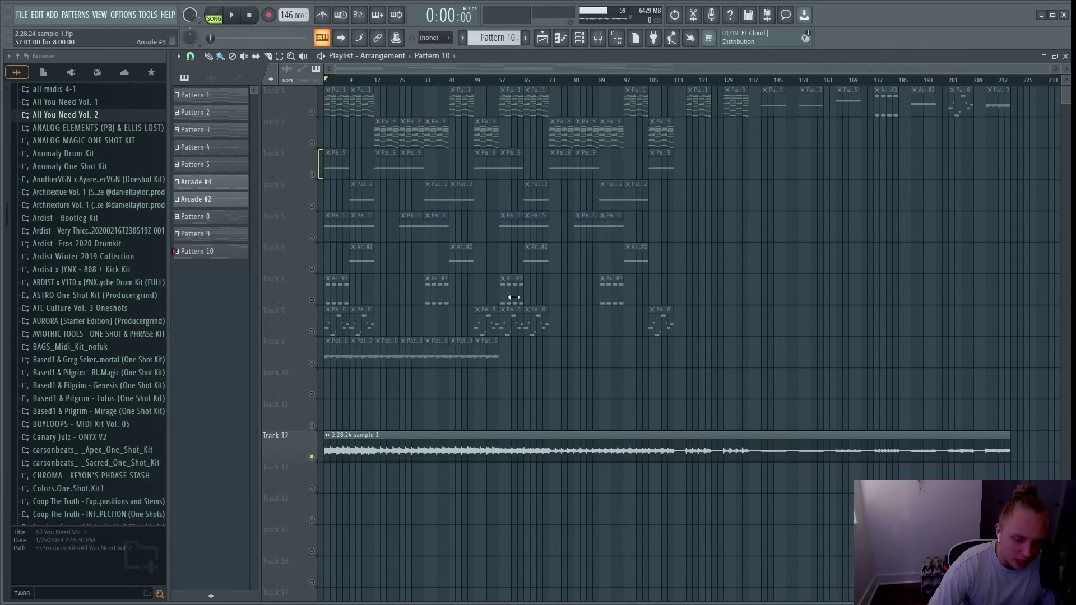
scroll(365, 412, up, 2)
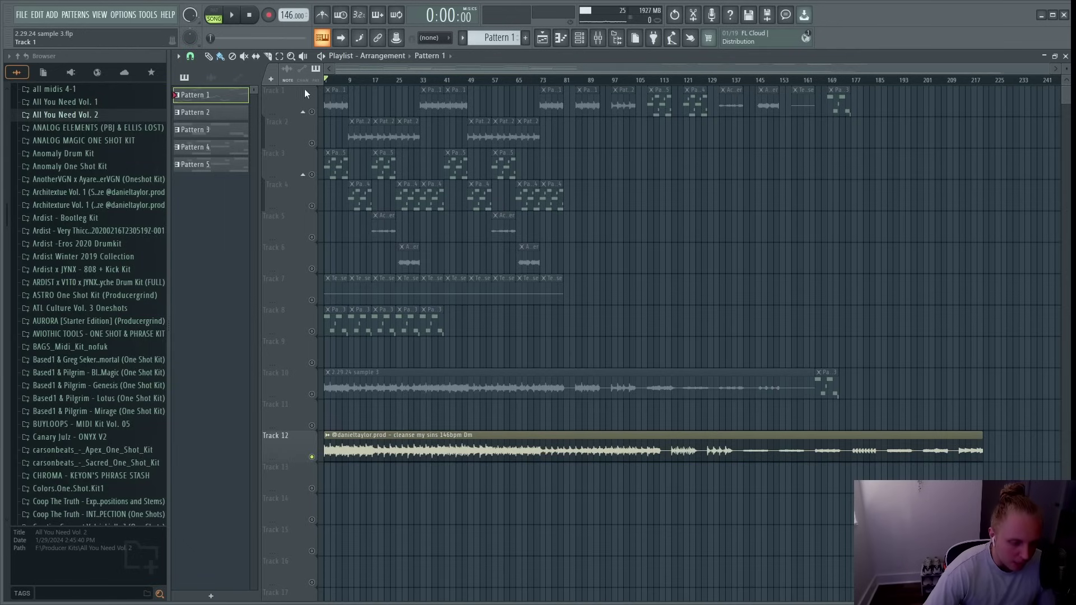
Slice the "cleanse my sins 146bpm Dm" audio clip on Track 12 at bar 73, and delete the part before the cut.
scroll(534, 347, up, 1)
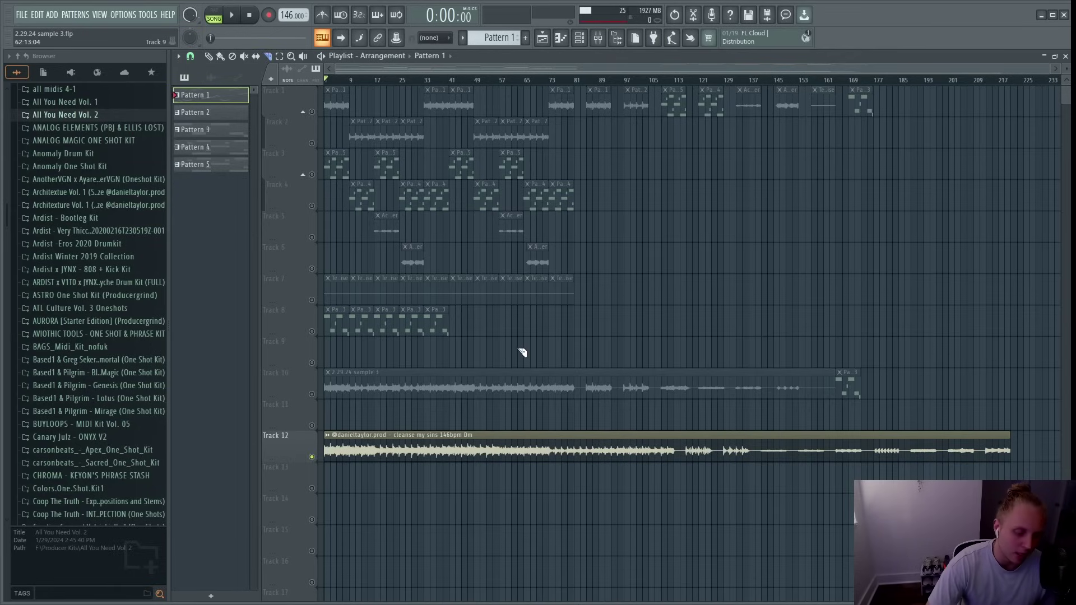
scroll(595, 448, up, 2)
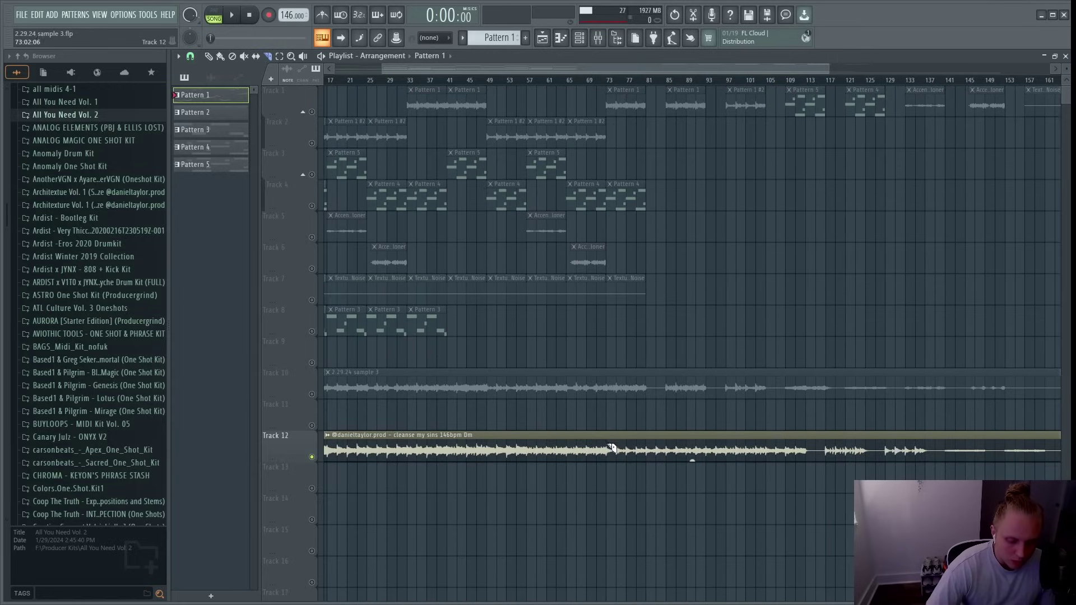
scroll(596, 448, down, 2)
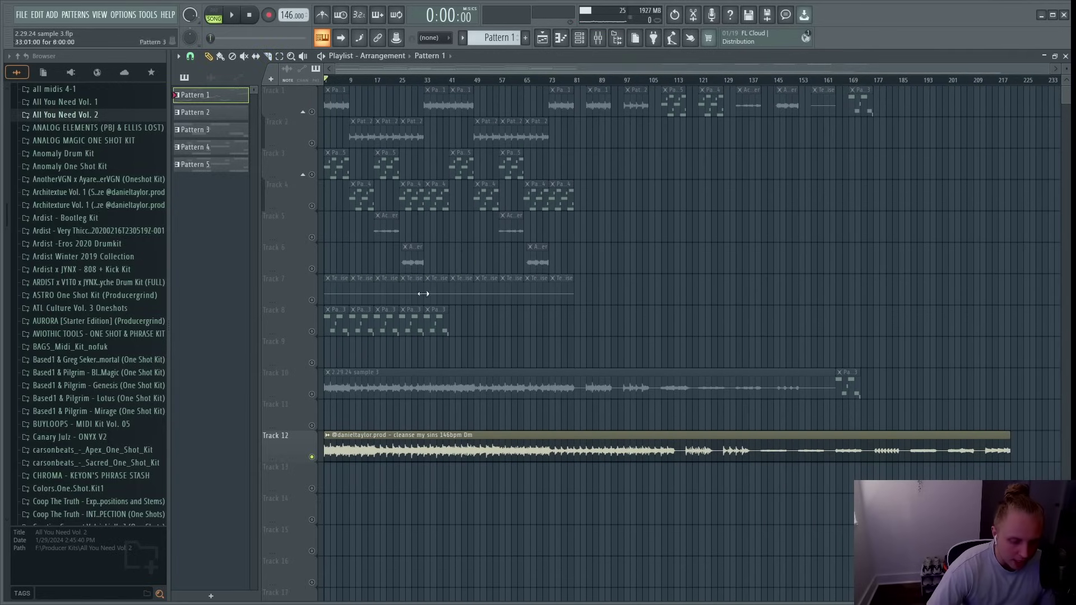
click(267, 56)
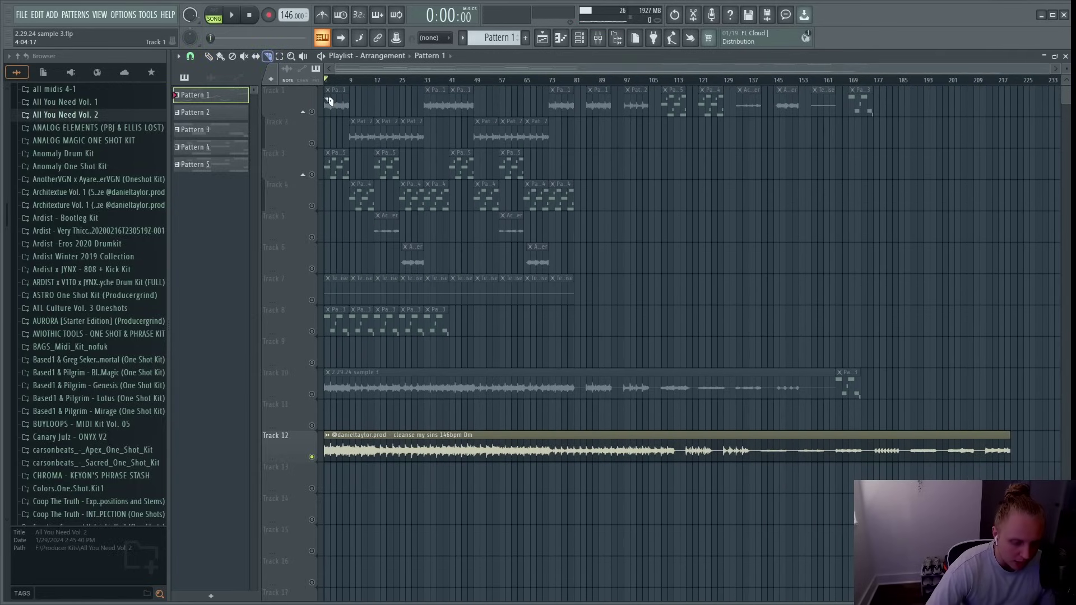
click(550, 446)
click(209, 56)
right_click(468, 453)
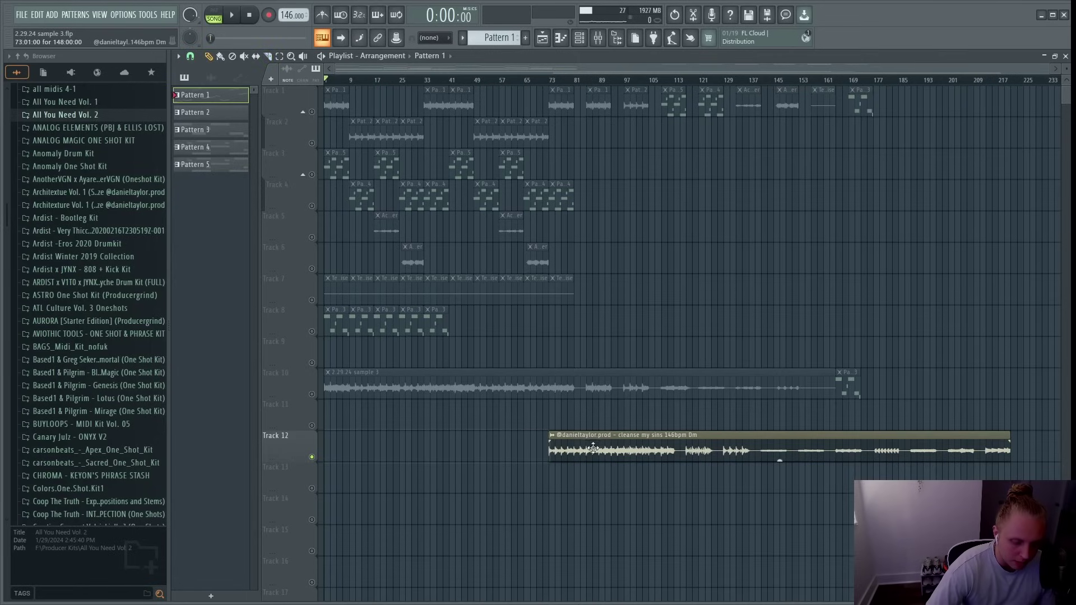
Move the remaining Track 12 audio clip to bar 1, and cut off everything after about bar 29.
drag(640, 439, 415, 437)
click(413, 436)
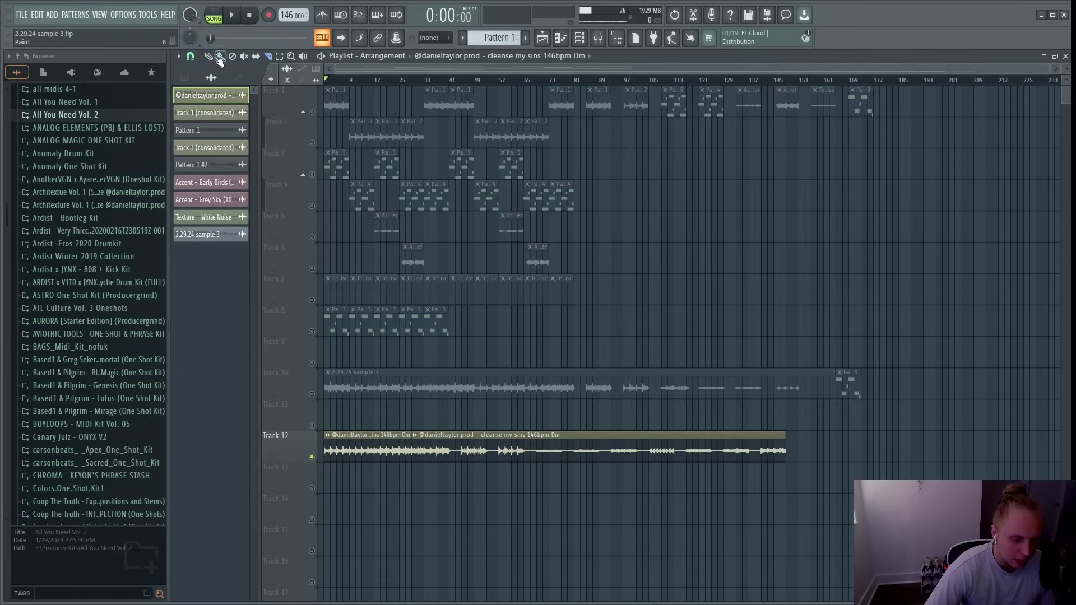
click(209, 57)
right_click(467, 446)
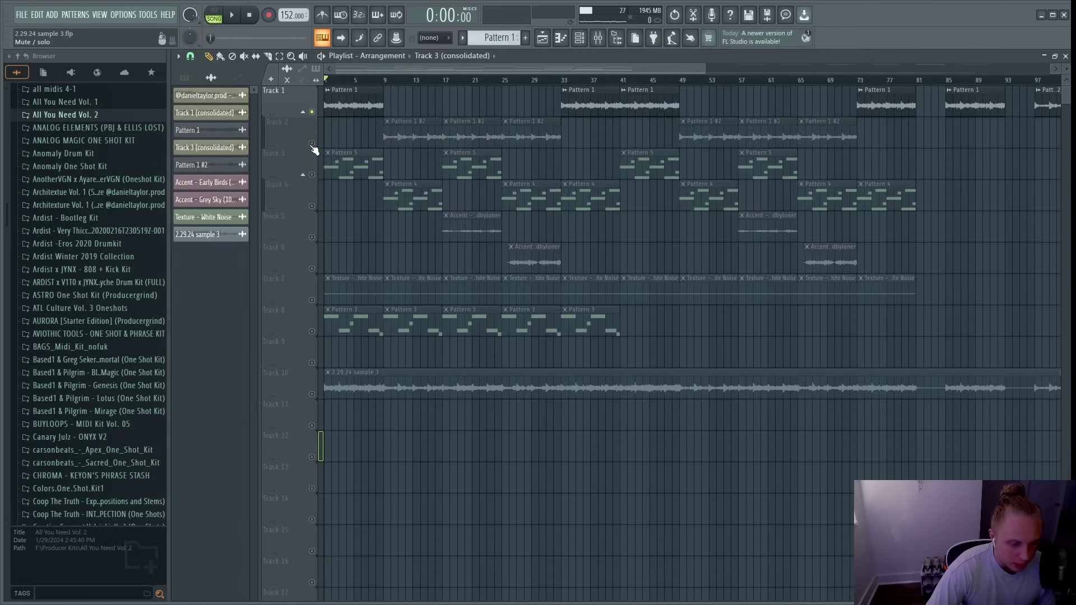
Unmute Track 2 in the playlist, and review the channel settings of the Track 1 (consolidated) audio clip.
click(312, 144)
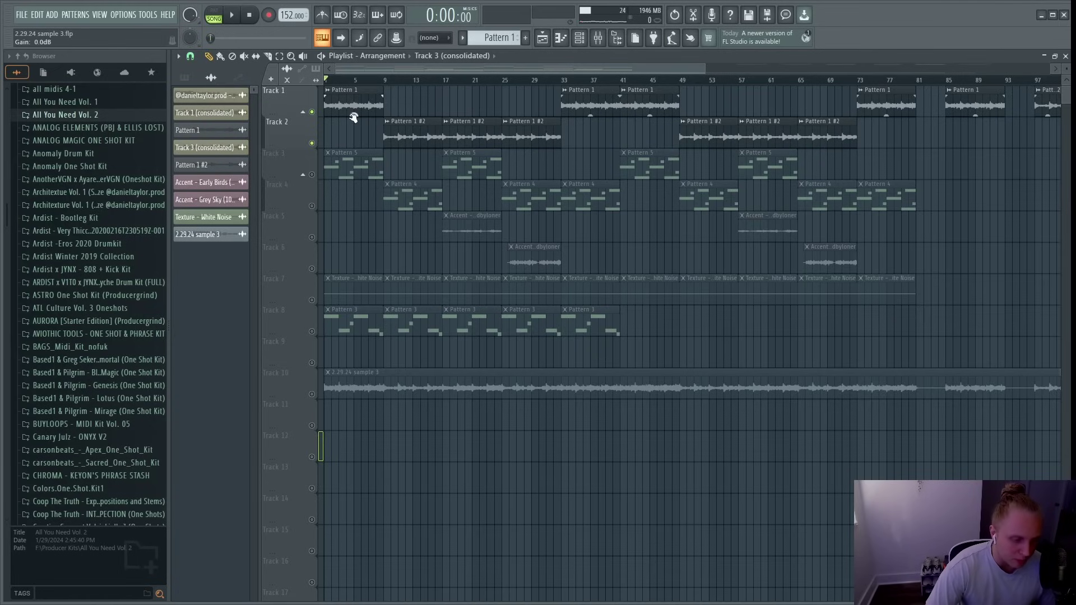
mouse_move(340, 107)
mouse_down()
mouse_move(430, 140)
mouse_move(342, 126)
mouse_up()
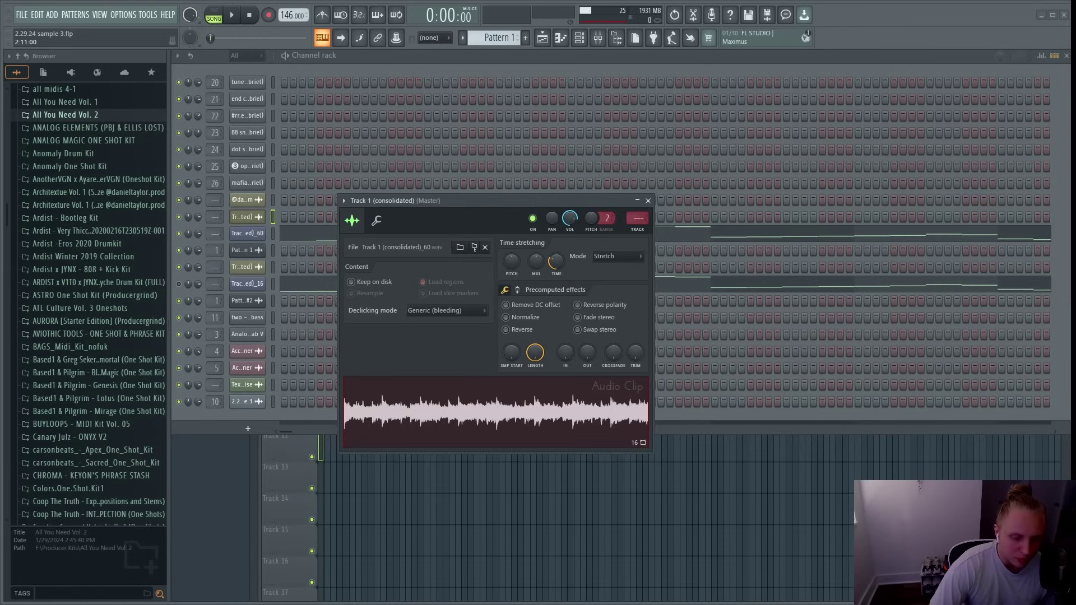
key(F6)
click(247, 217)
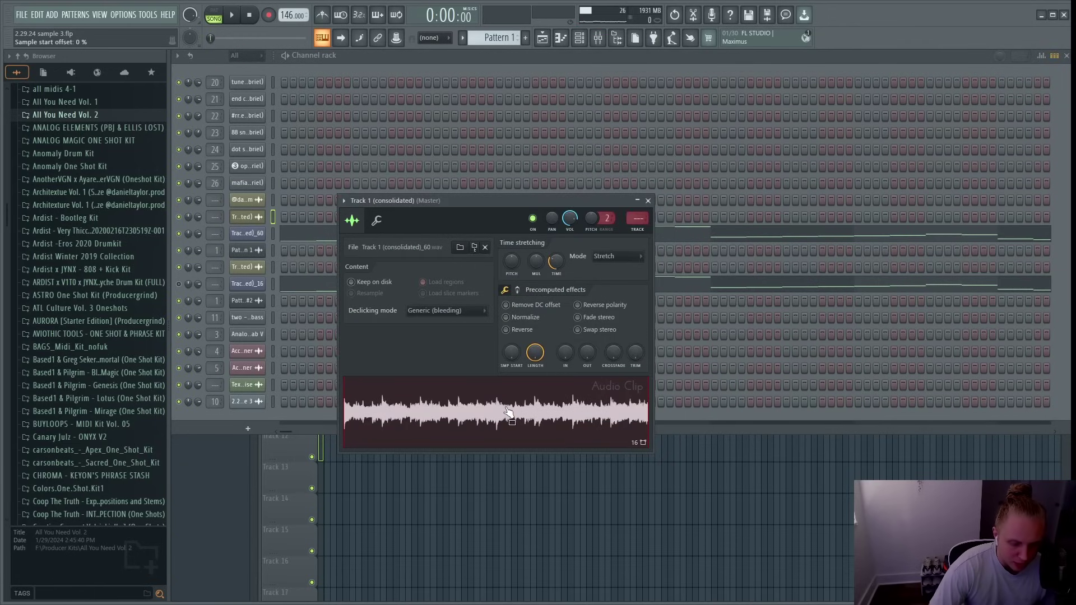
click(525, 65)
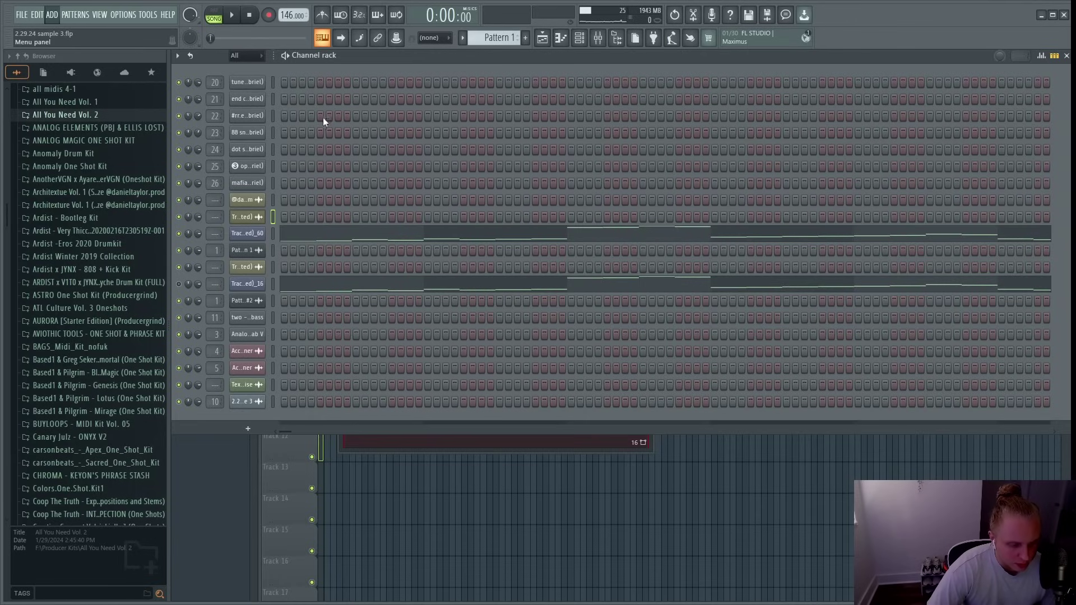
Open the Track 1 (consolidated)_60 Fruity Slicer channel, and review how the sample is sliced into beats.
click(247, 235)
click(376, 53)
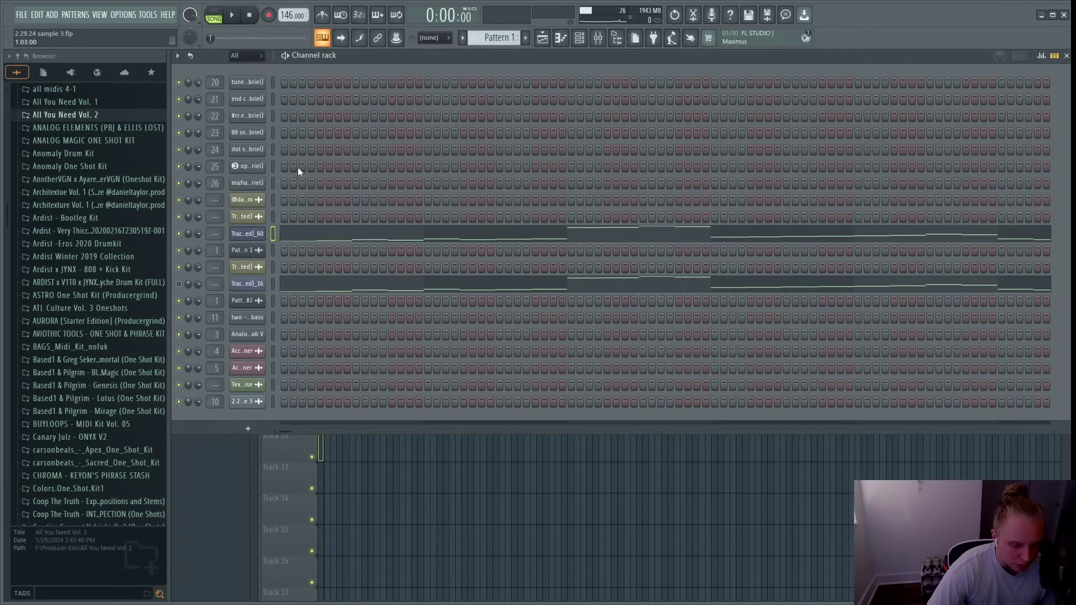
click(249, 218)
click(250, 234)
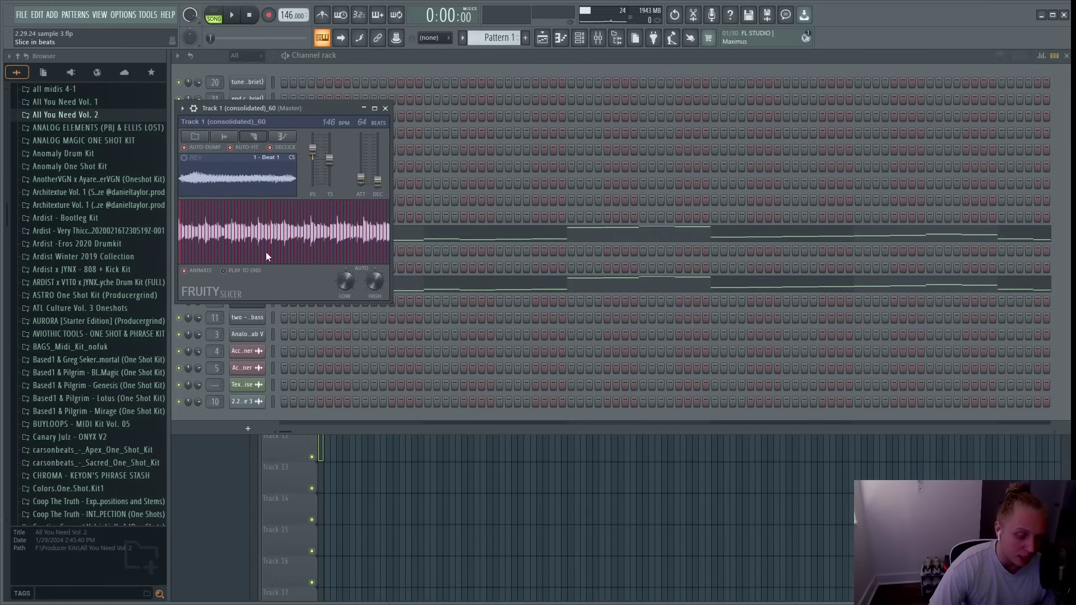
Review the Track 1 (consolidated)_60 slice notes in the piano roll, listen to them in pattern mode, and examine the slices in bar 3.
key(F7)
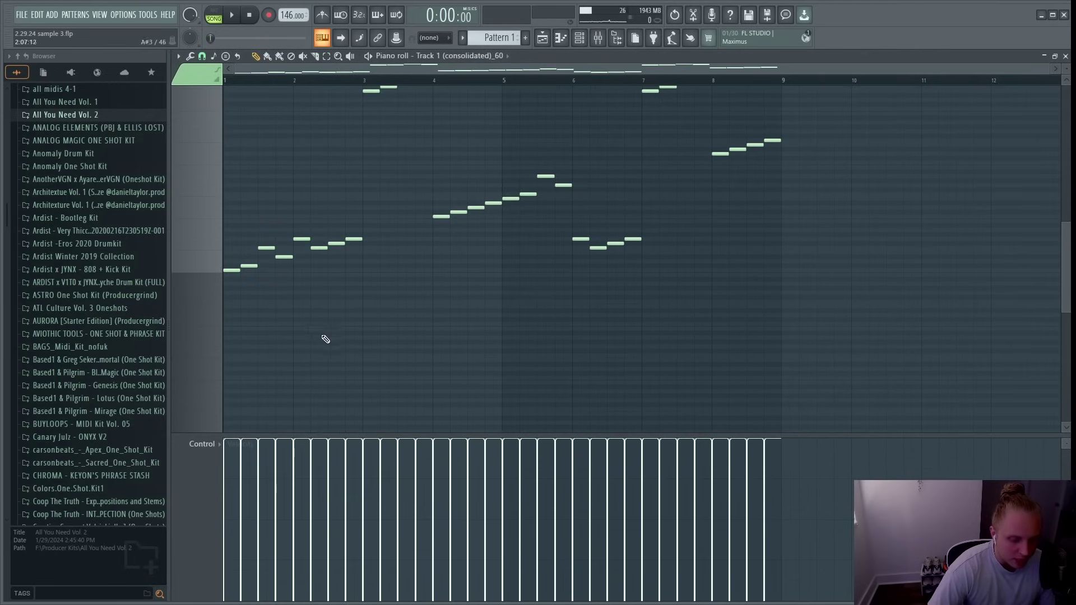
scroll(328, 337, down, 3)
scroll(266, 308, up, 2)
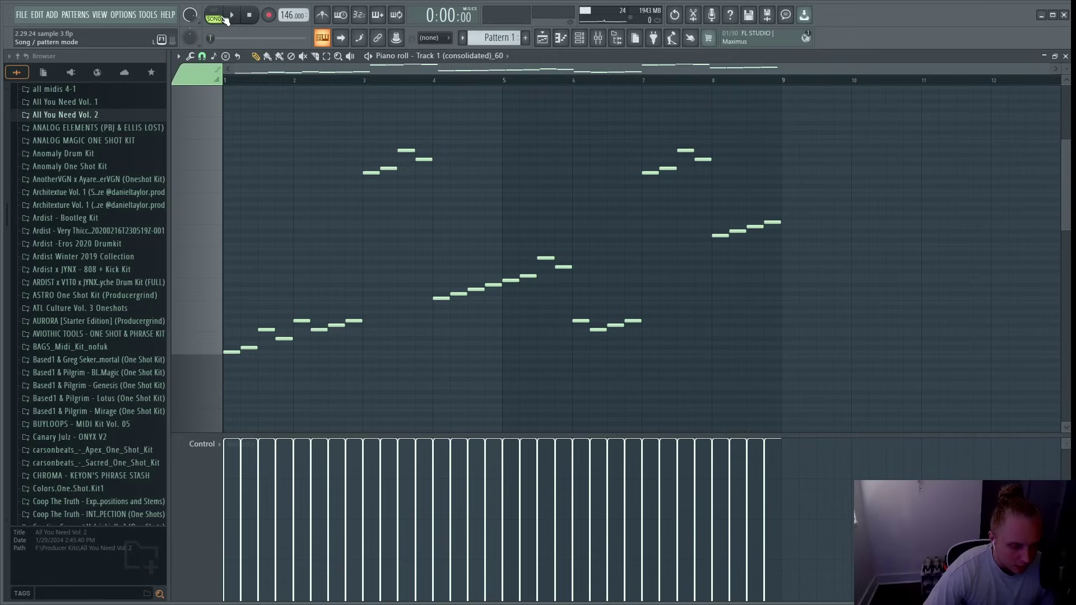
key(l)
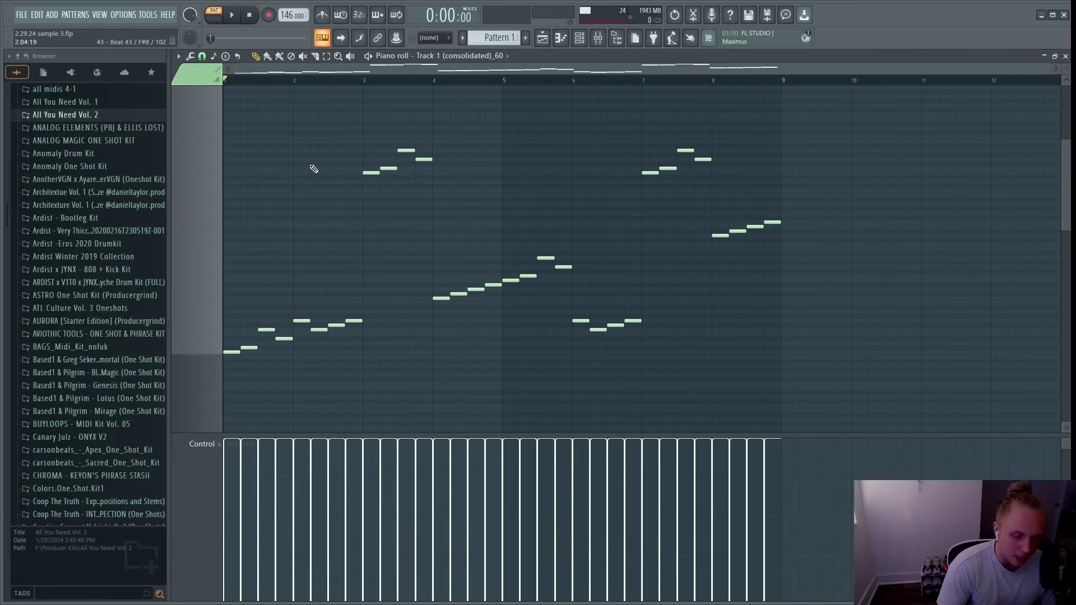
key(space)
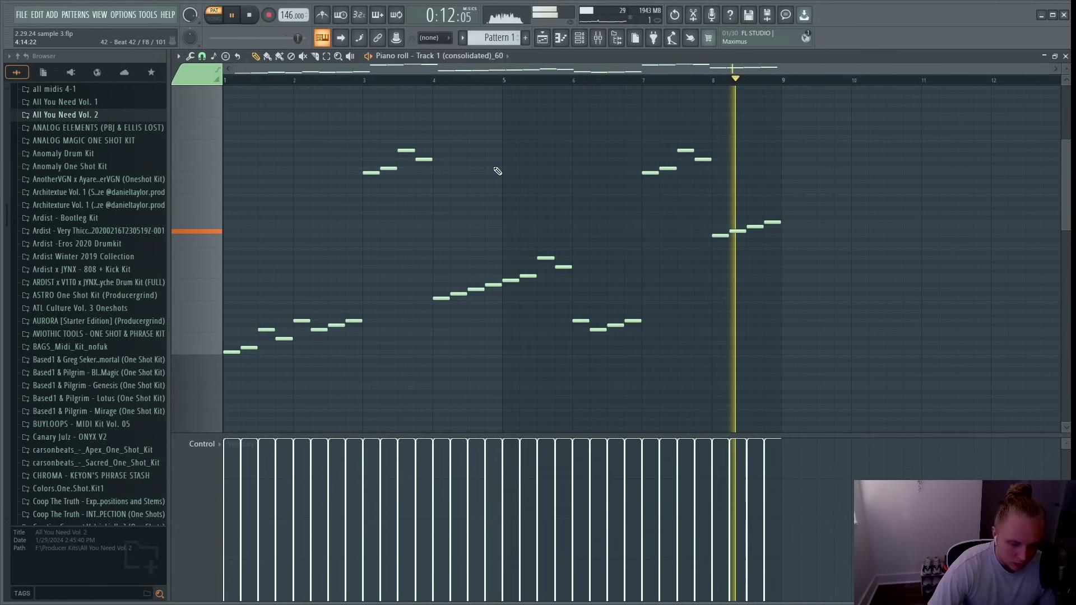
key(space)
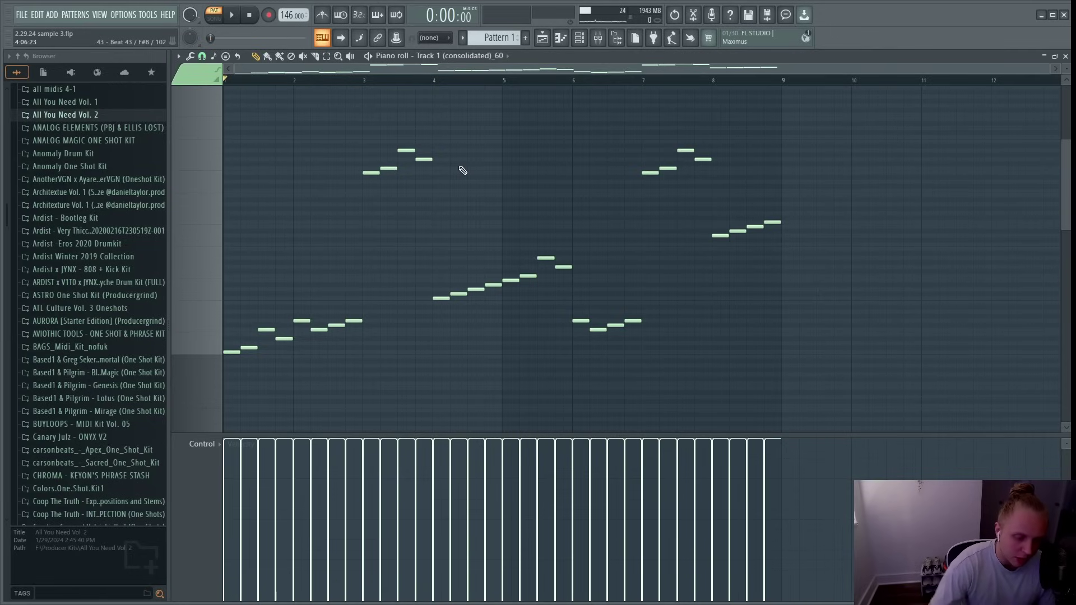
drag(363, 81, 435, 96)
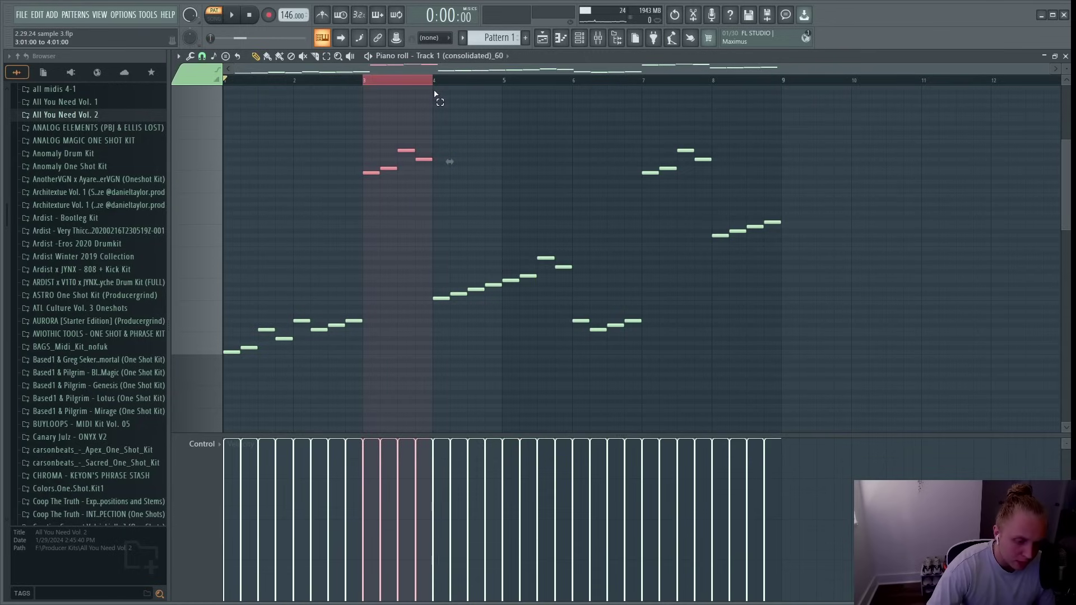
ctrl+click(474, 130)
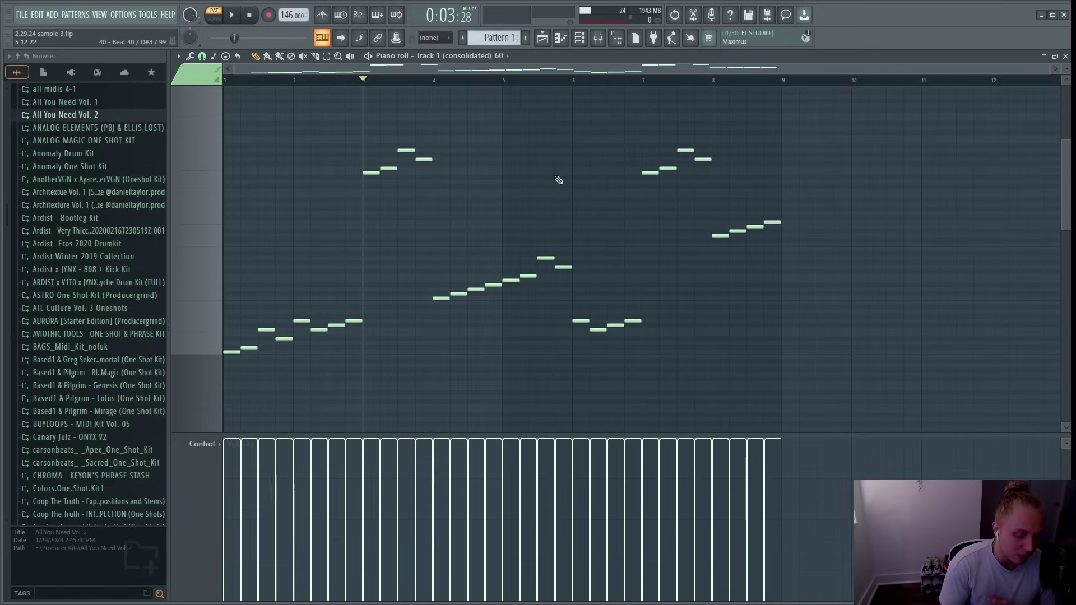
Set the project tempo to 152 BPM, and open the channel settings of the first Pattern 1 audio clip on playlist Track 1.
key(F6)
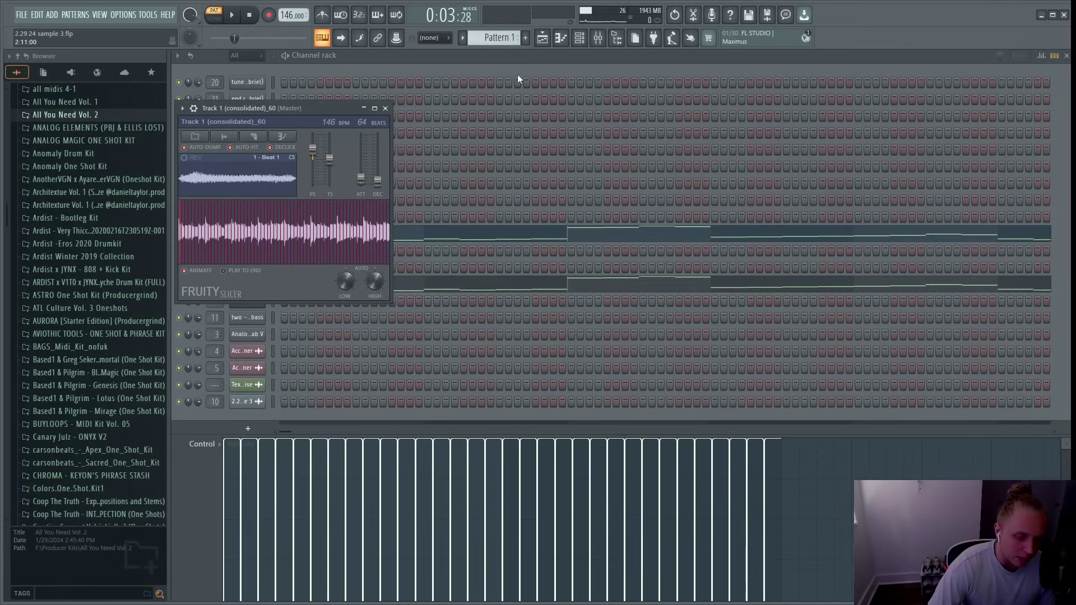
key(F5)
scroll(350, 87, up, 3)
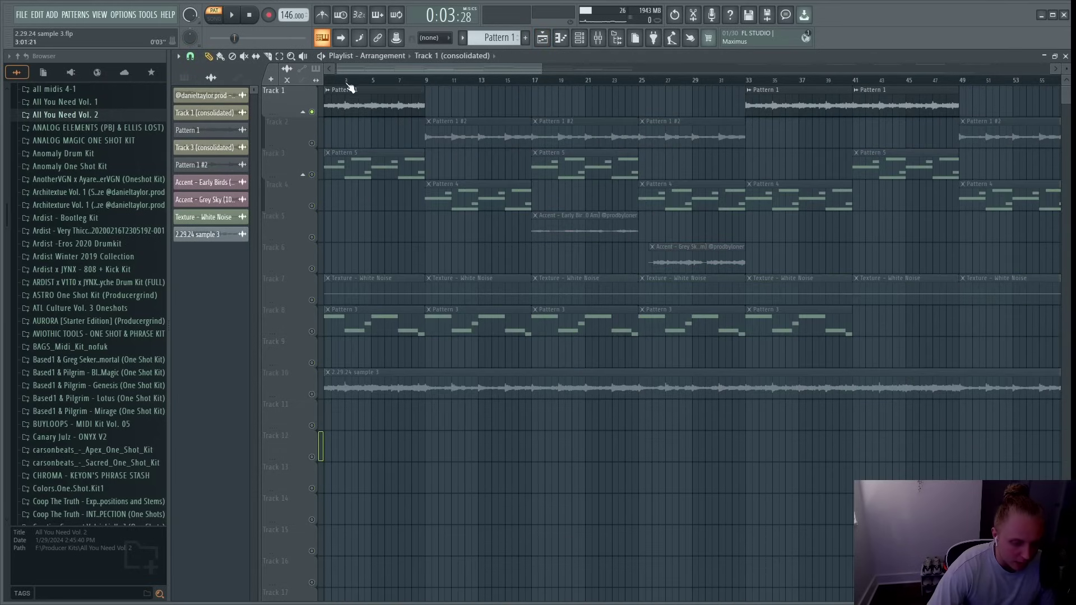
click(325, 80)
drag(288, 14, 287, 10)
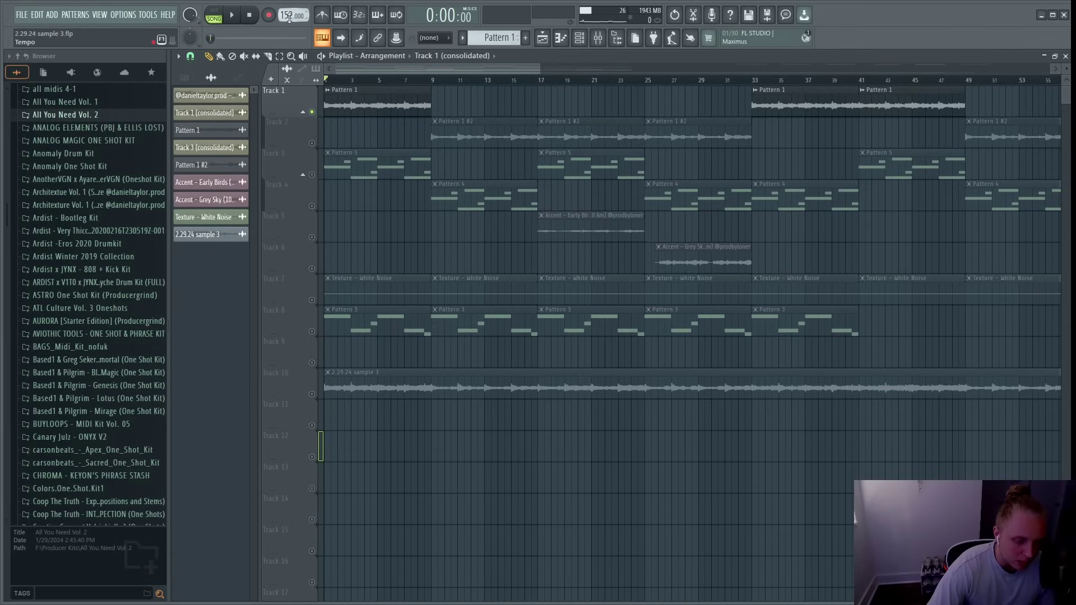
double_click(356, 96)
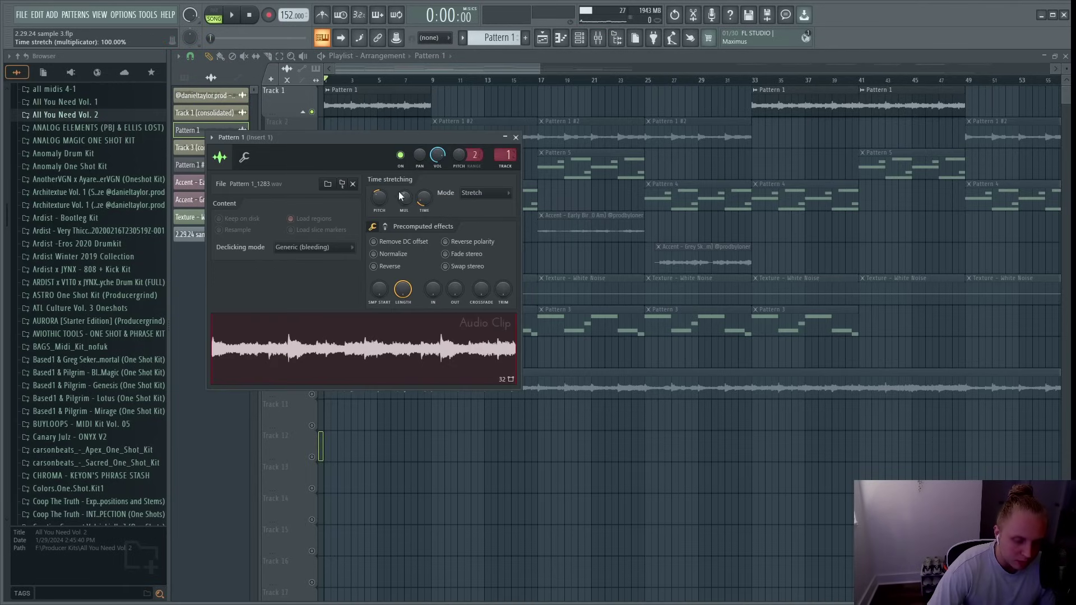
Review the time-stretching pitch of the Pattern 1 audio clip on Track 1, check the mixer, and return to the playlist.
drag(379, 197, 379, 205)
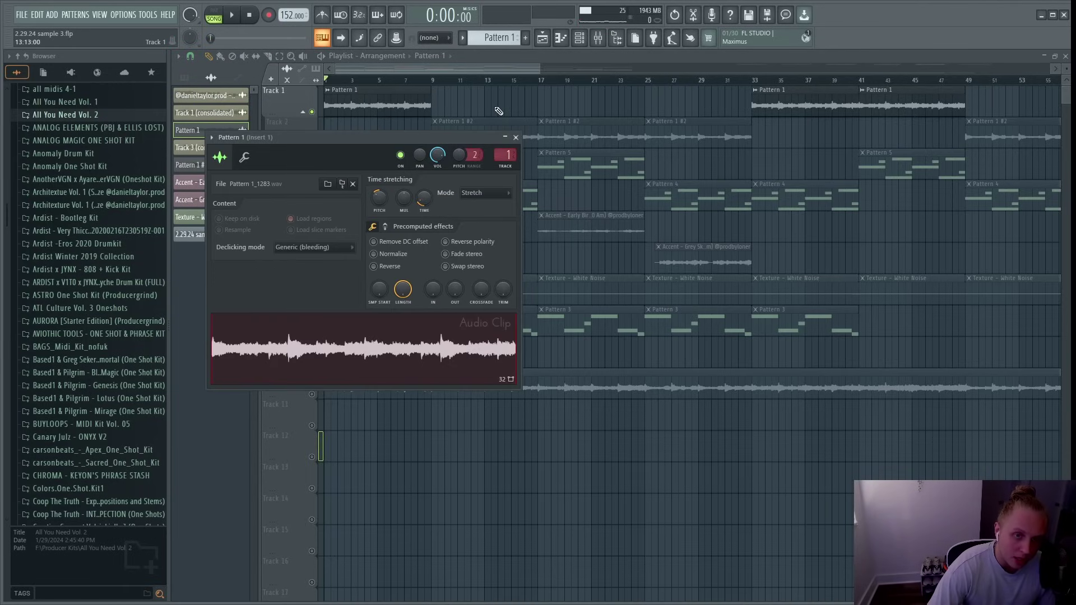
key(F9)
click(543, 37)
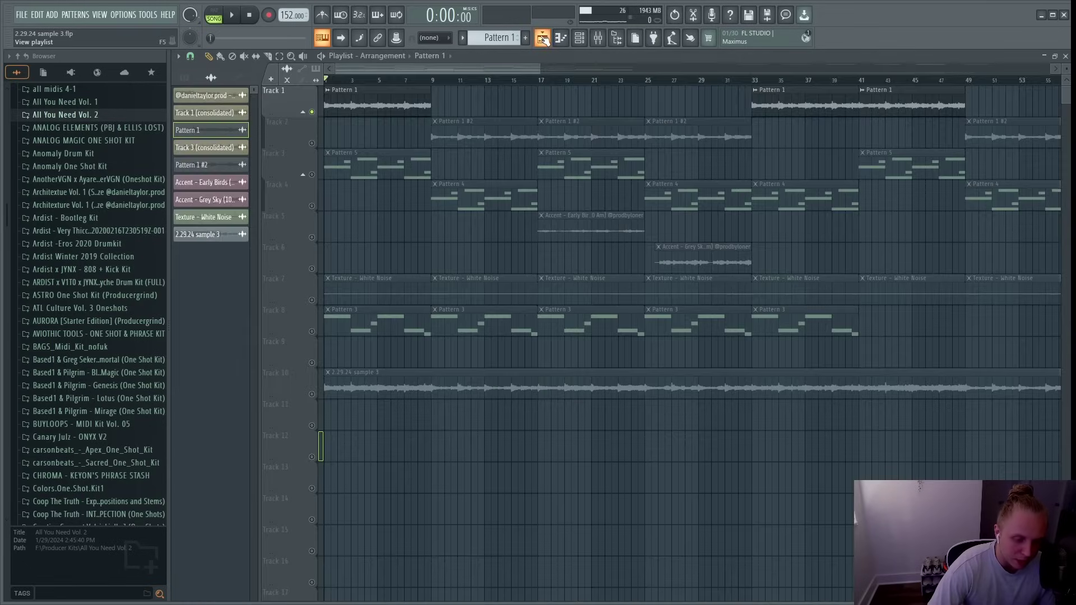
Solo Track 2 in the playlist, and listen to the Pattern 1 #2 audio clips up to bar 17.
scroll(373, 245, down, 4)
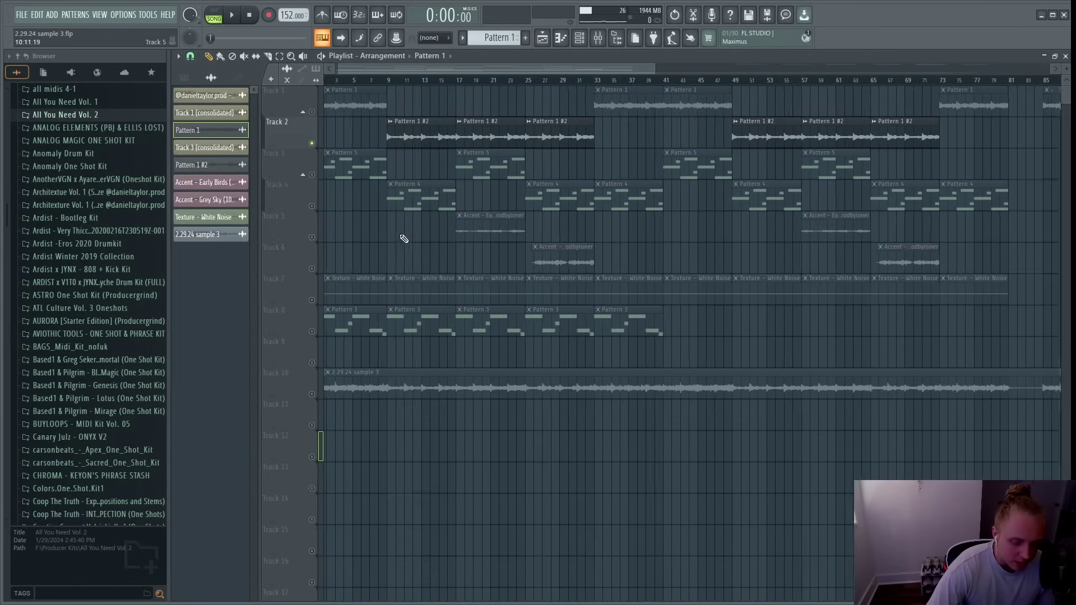
scroll(426, 318, down, 2)
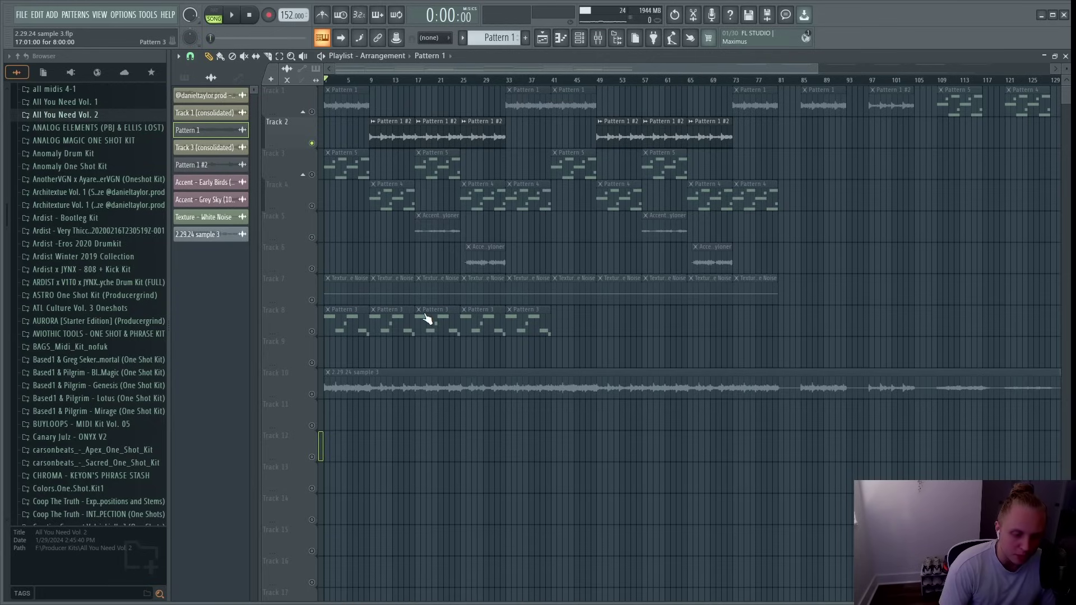
mouse_move(371, 80)
mouse_down()
mouse_move(417, 88)
mouse_move(373, 100)
mouse_move(419, 90)
mouse_up()
scroll(425, 167, up, 2)
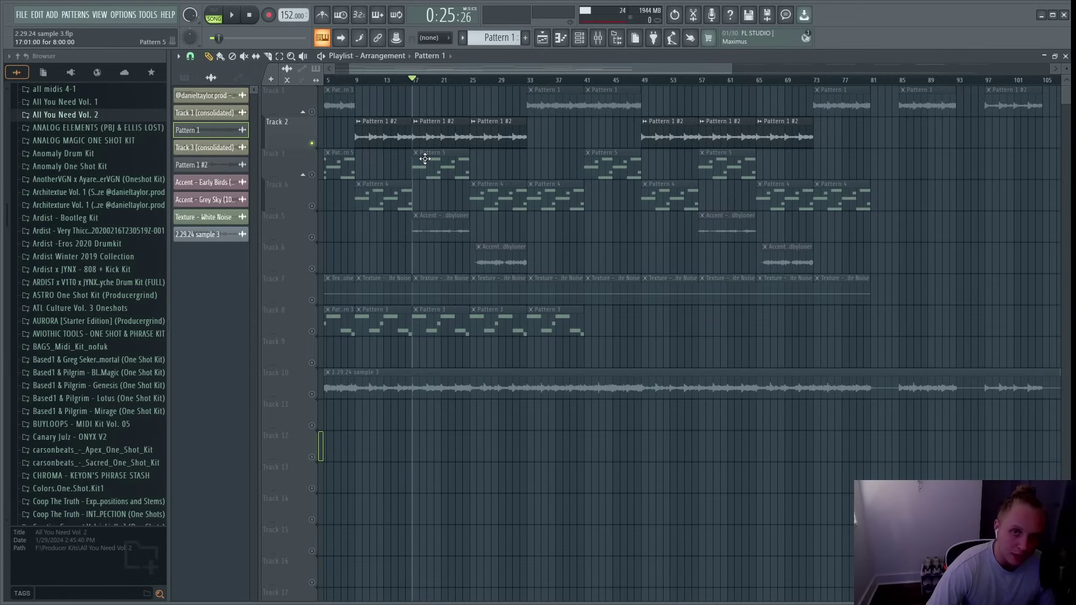
scroll(384, 167, down, 2)
Open the channel settings of the Track 3 (consolidated) audio clip, and listen to its sample.
click(584, 45)
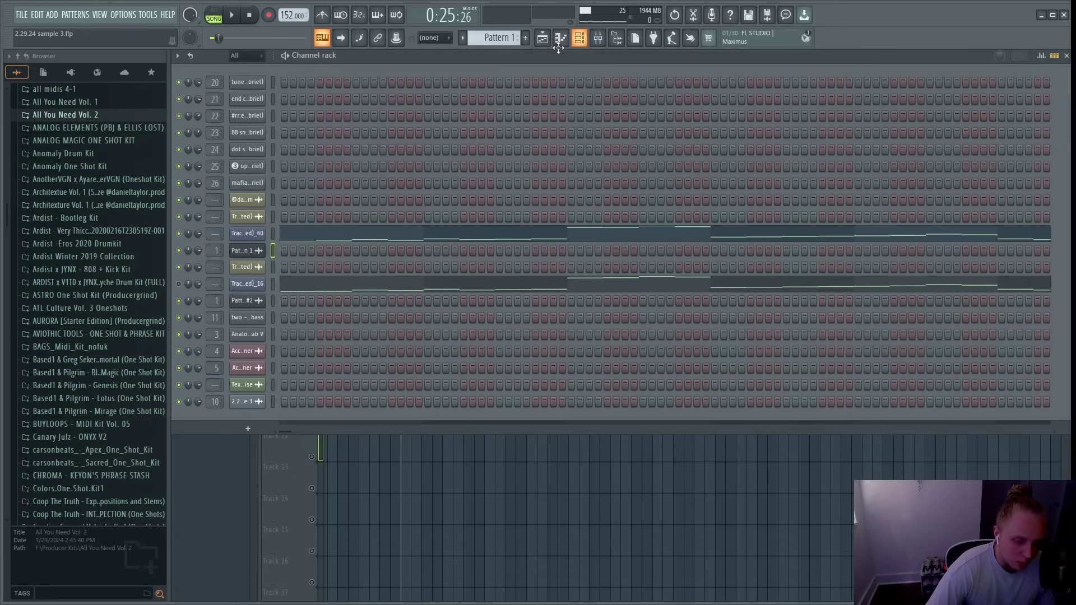
click(247, 267)
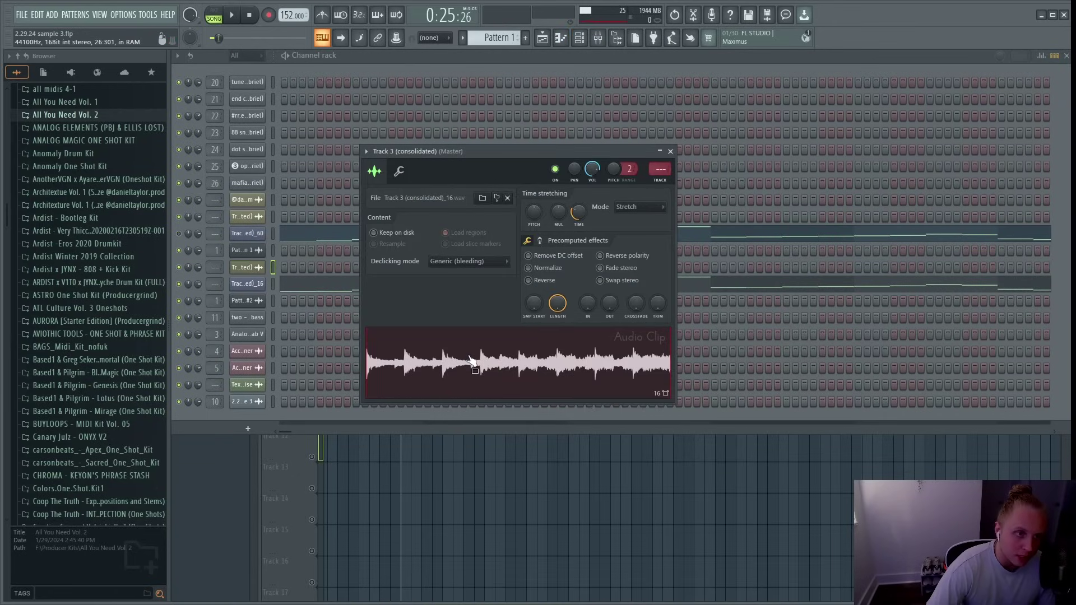
click(479, 363)
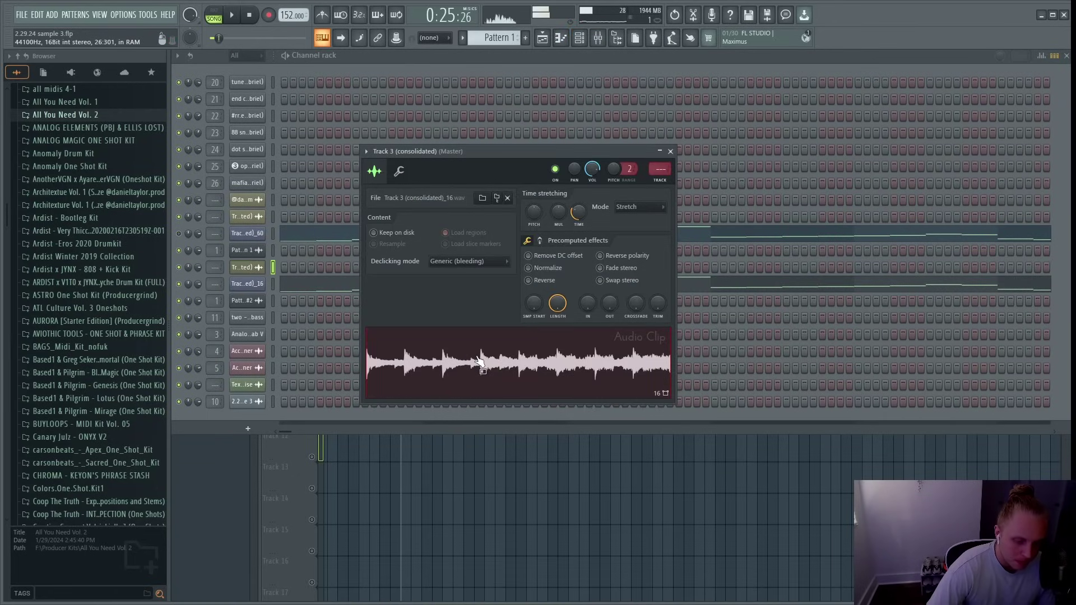
click(534, 66)
key(space)
key(space)
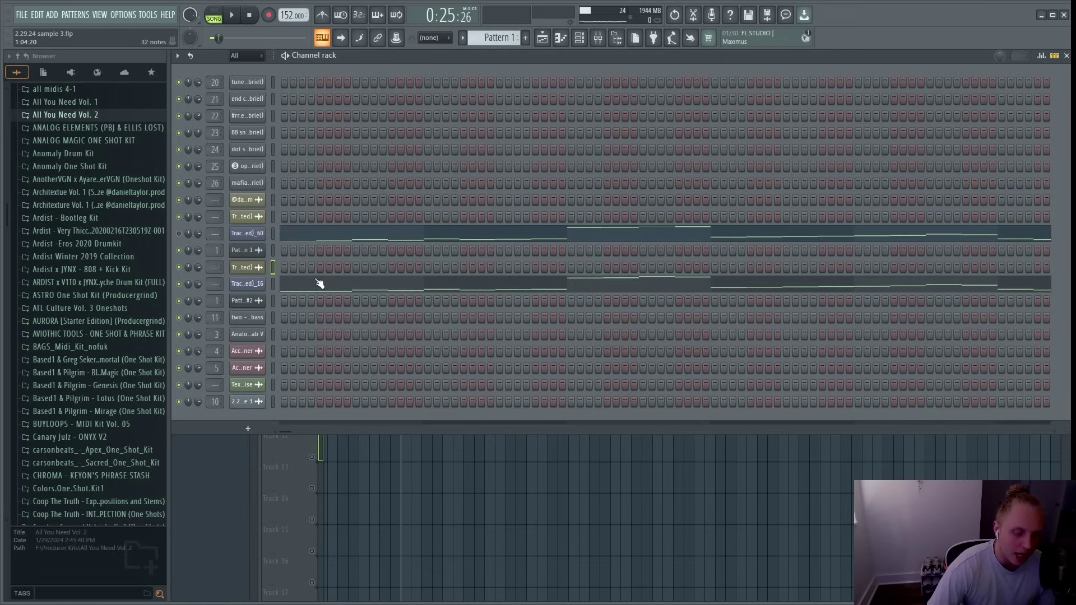
click(543, 39)
scroll(378, 181, down, 2)
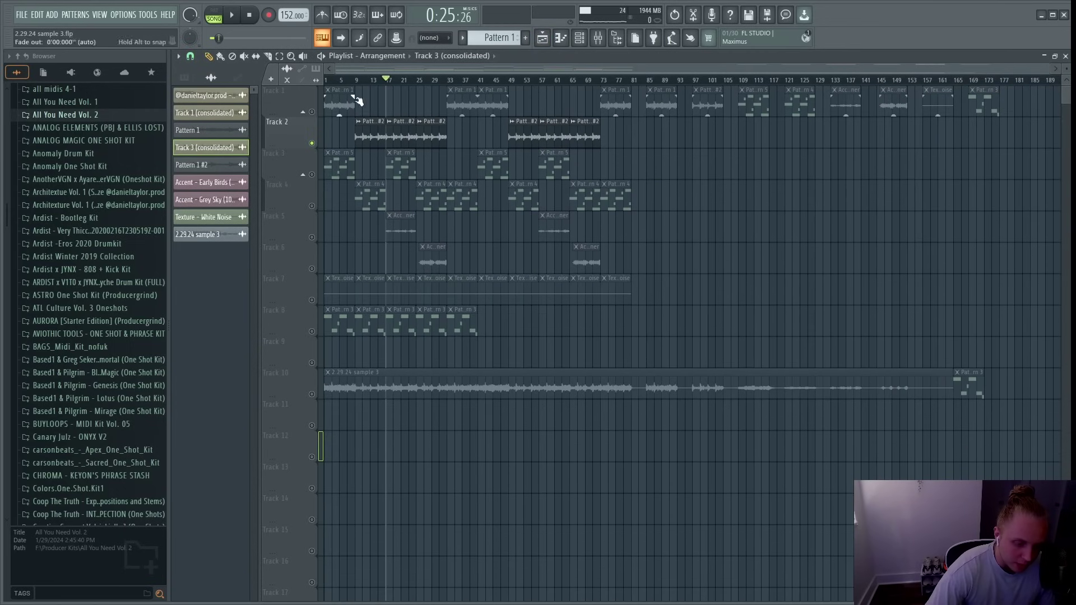
key(F6)
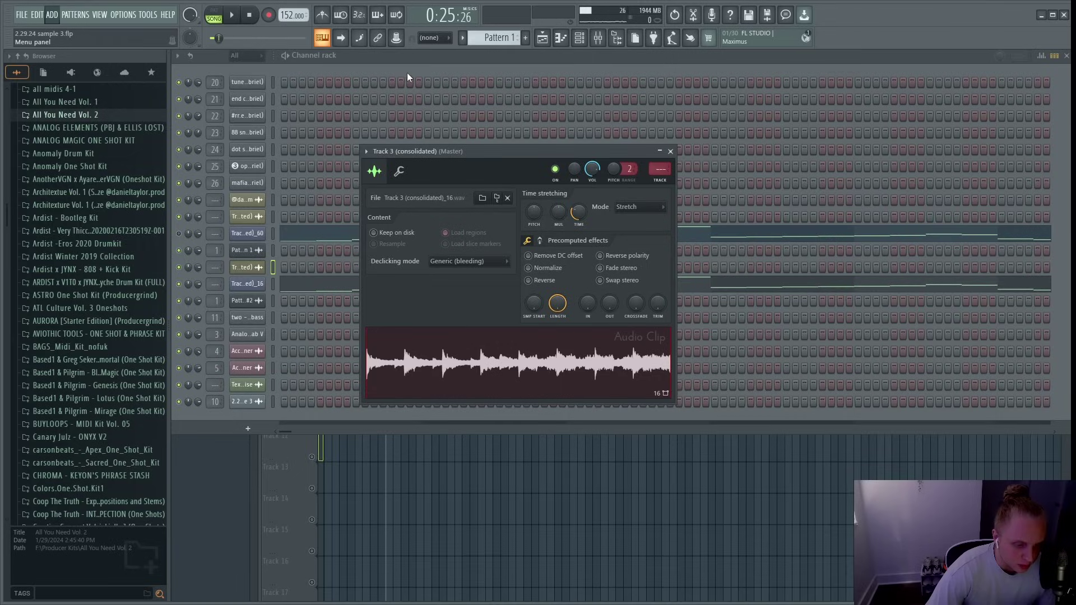
key(Escape)
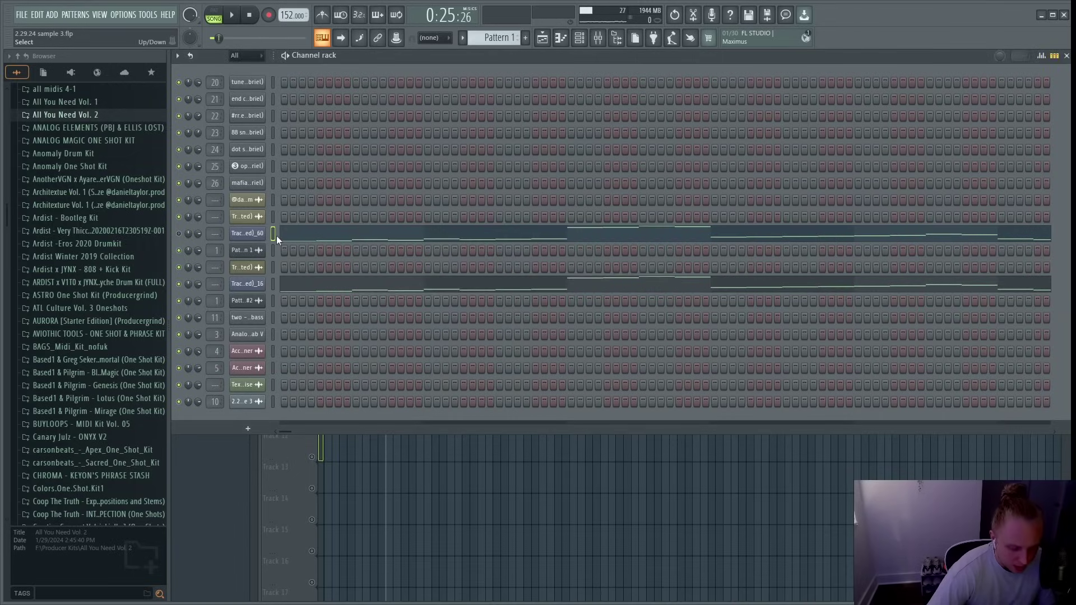
Compare the slice notes of Track 1 (consolidated)_60 and Track 3 (consolidated)_16 in the piano roll, and listen to the latter in pattern mode.
click(331, 234)
click(562, 40)
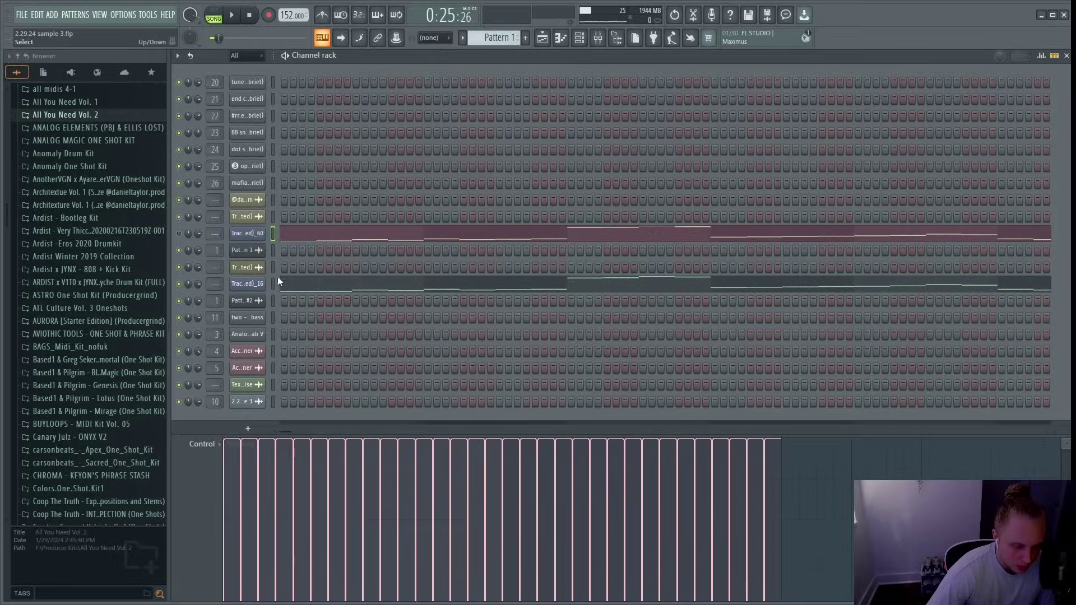
click(281, 279)
drag(810, 119, 242, 354)
key(l)
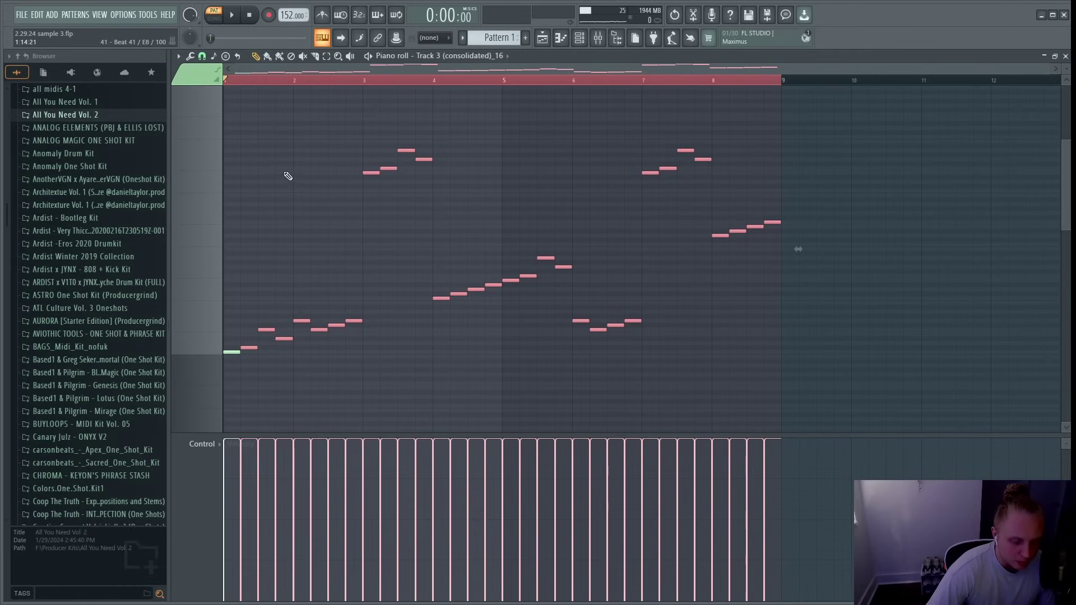
key(ctrl+d)
key(space)
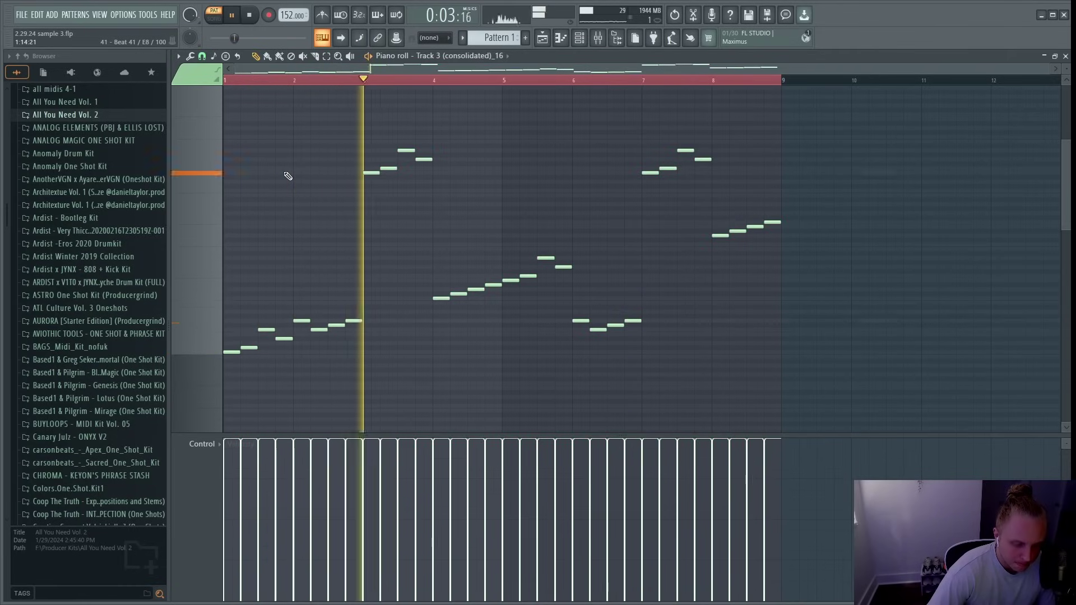
key(space)
key(F6)
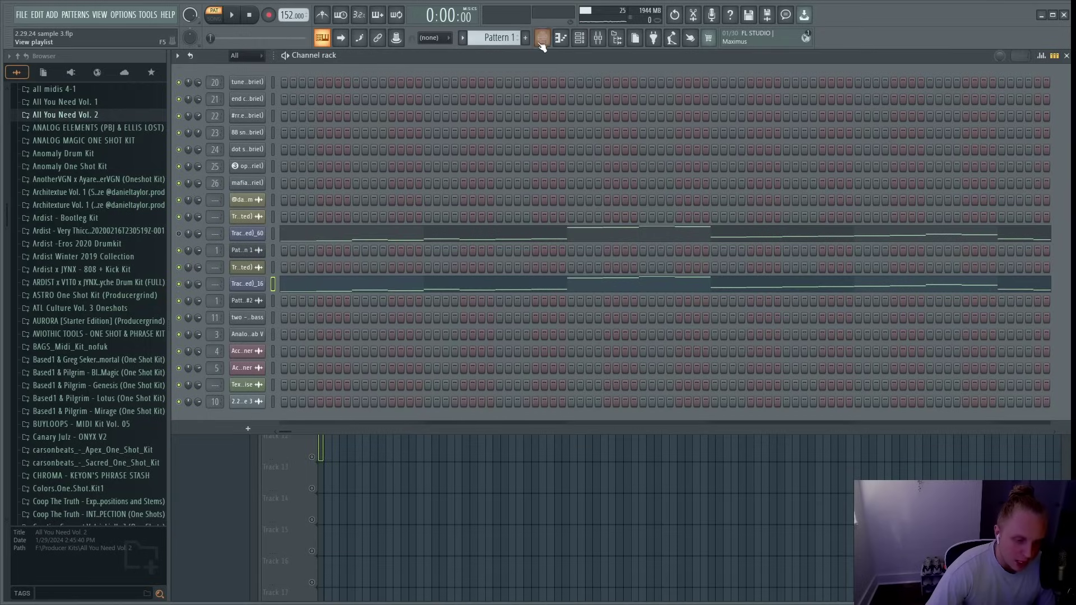
Play the Track 1 and Track 2 audio clips together in song mode, starting from bar 1 and moving on from bar 9.
key(F5)
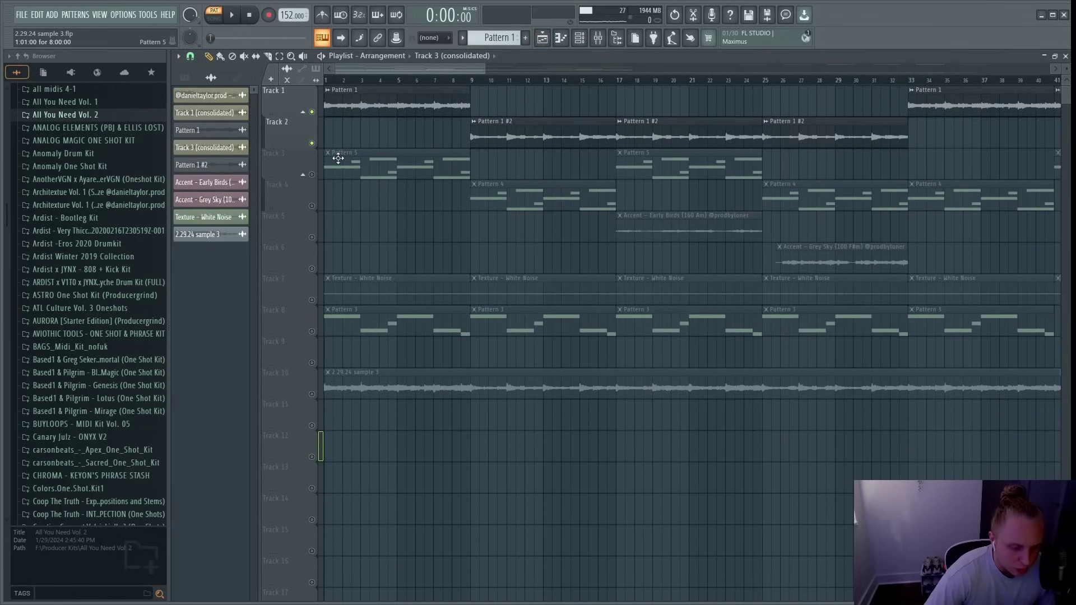
scroll(336, 157, down, 2)
drag(509, 81, 326, 81)
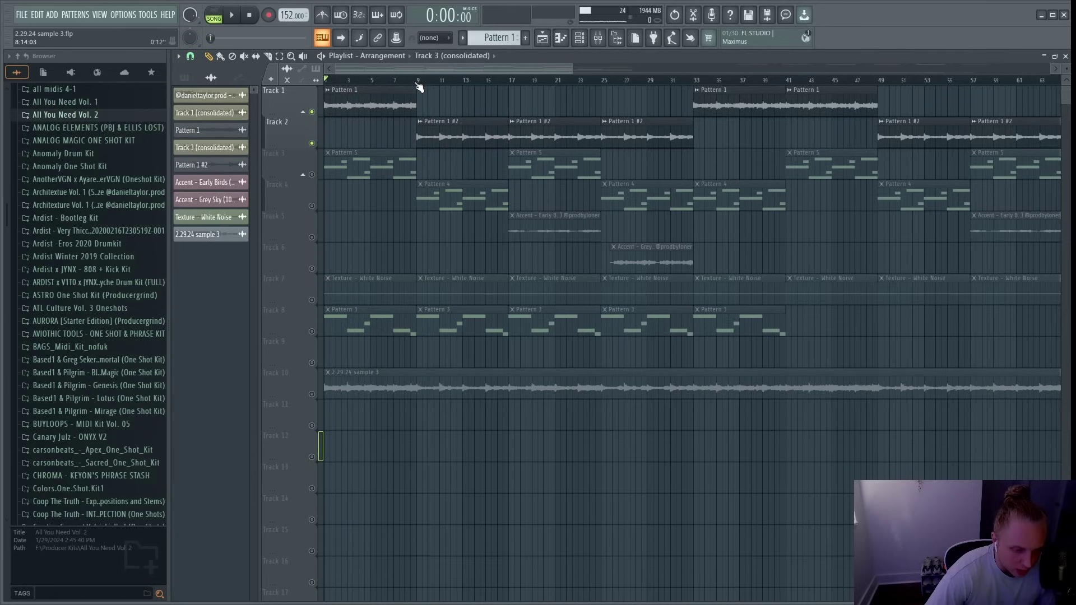
drag(423, 84, 511, 84)
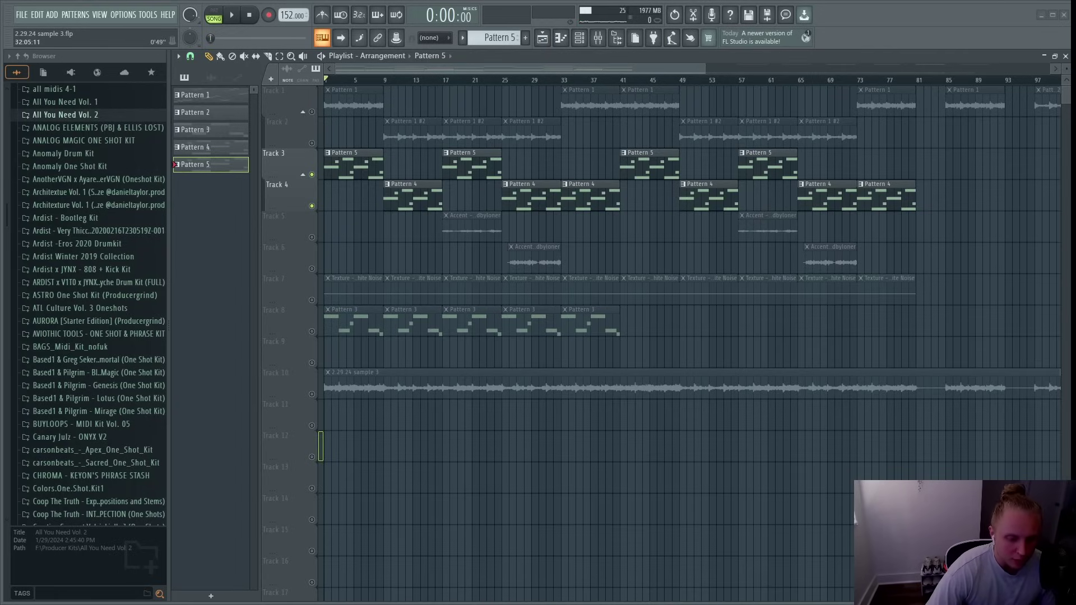
Open the Analog Lab V channel, and review its Asteroid preset.
key(F6)
click(254, 338)
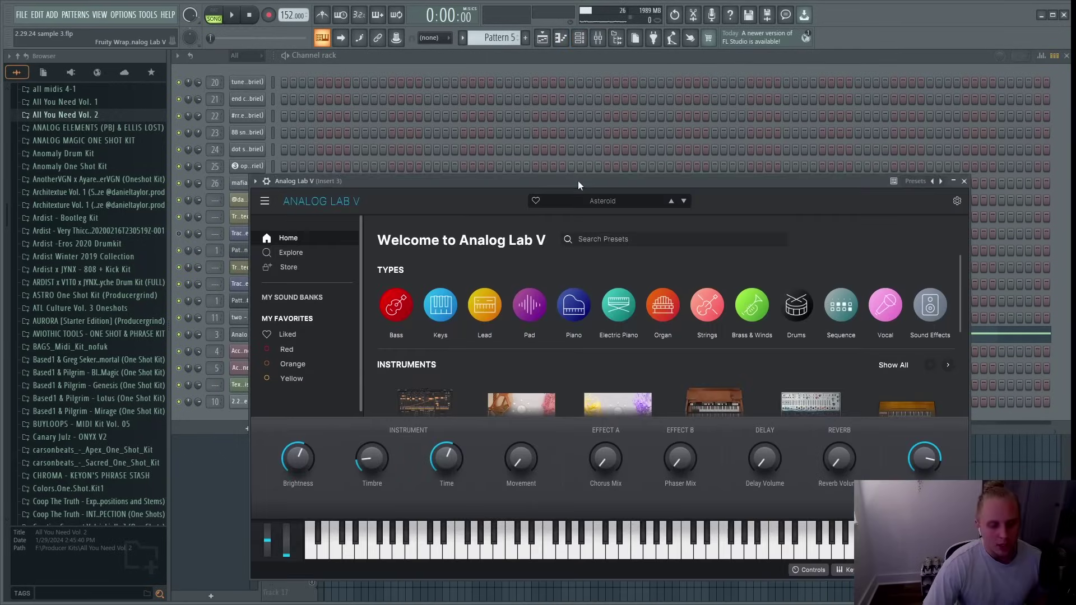
drag(577, 180, 577, 152)
Listen to the Analog Lab V notes of Pattern 5 in pattern mode, and review the Fruity parametric EQ 2 on Insert 3.
key(F7)
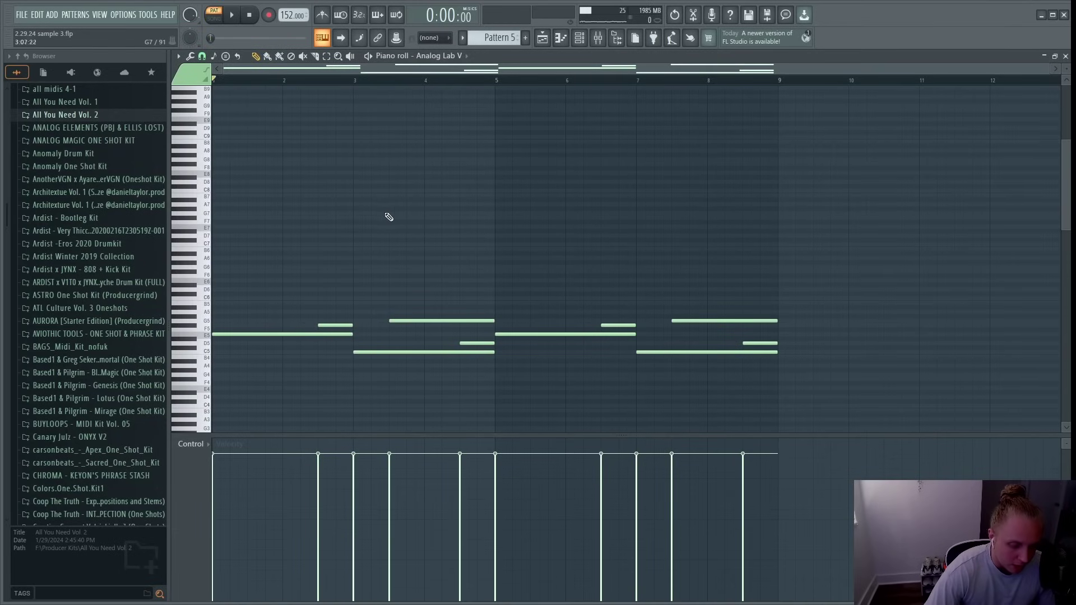
drag(233, 319, 298, 370)
drag(243, 331, 443, 387)
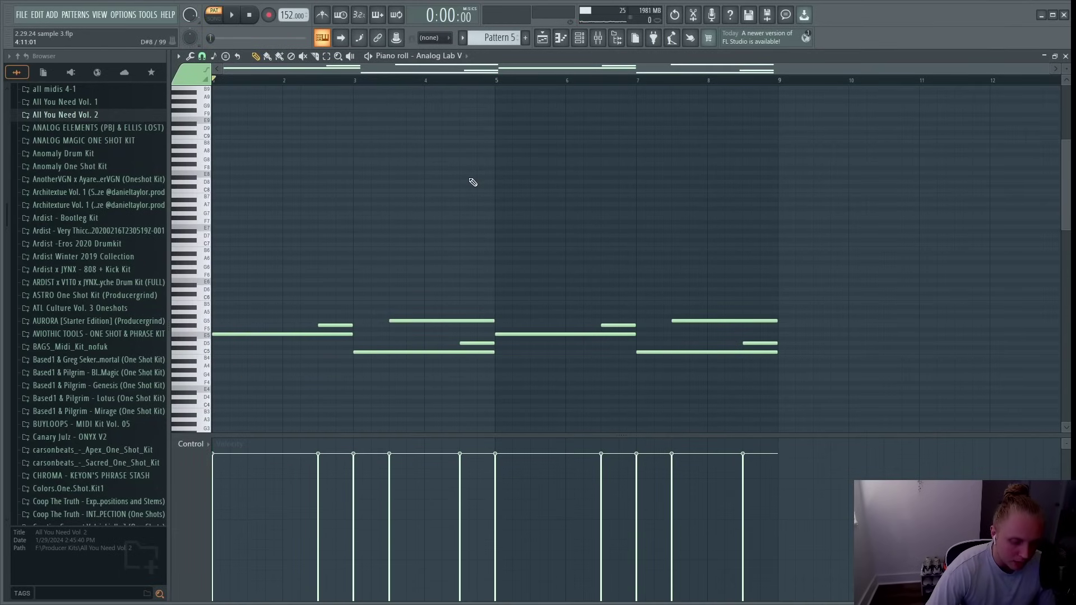
key(space)
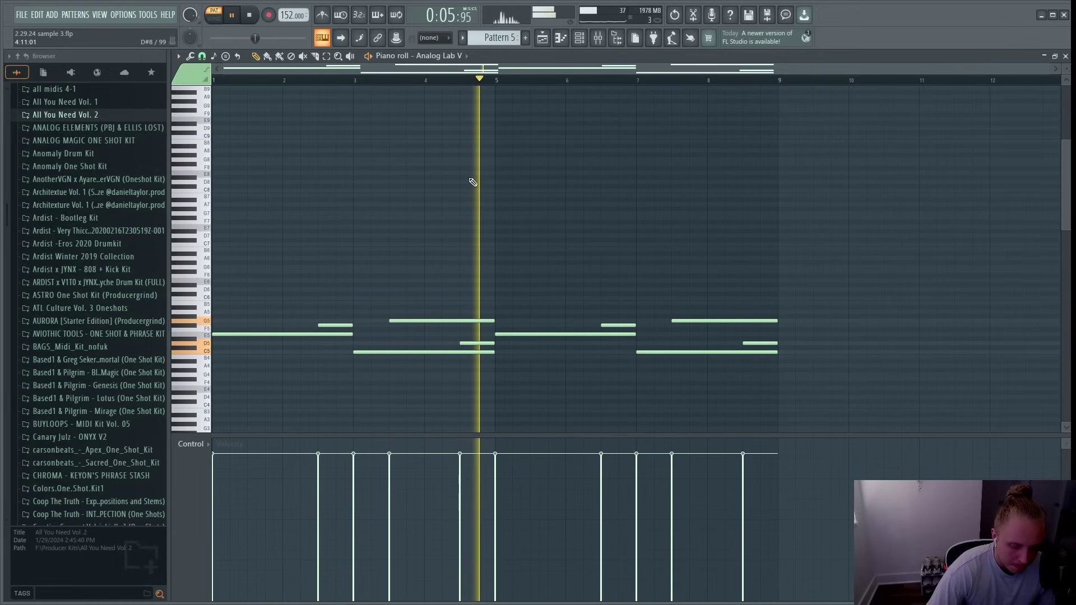
key(space)
key(F9)
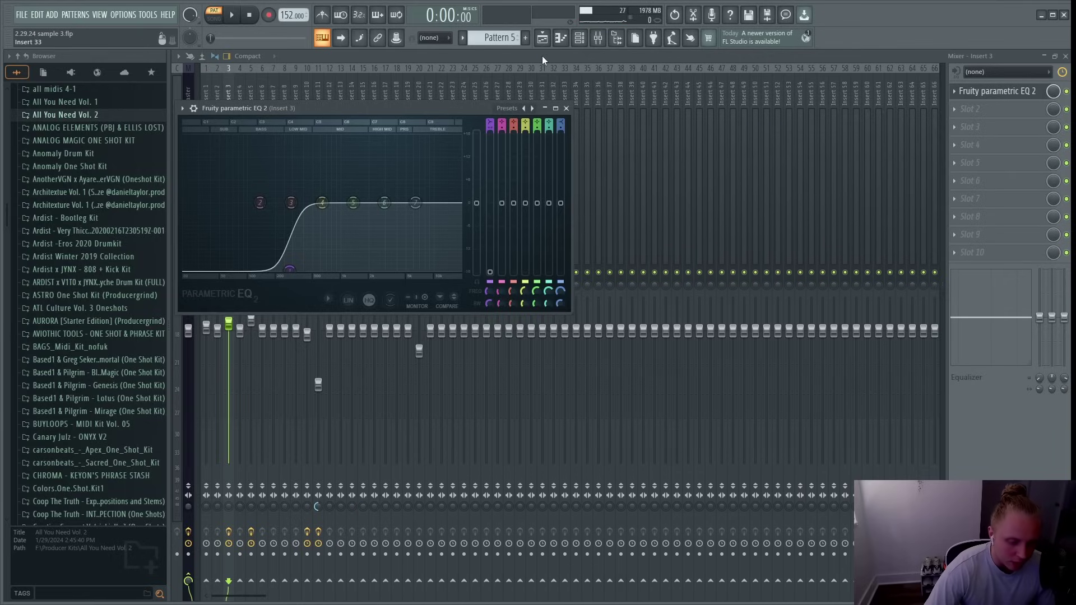
Compare the Analog Lab V notes of the Pattern 5 and Pattern 4 clips on Tracks 3 and 4 in the piano roll.
key(F5)
scroll(346, 233, up, 5)
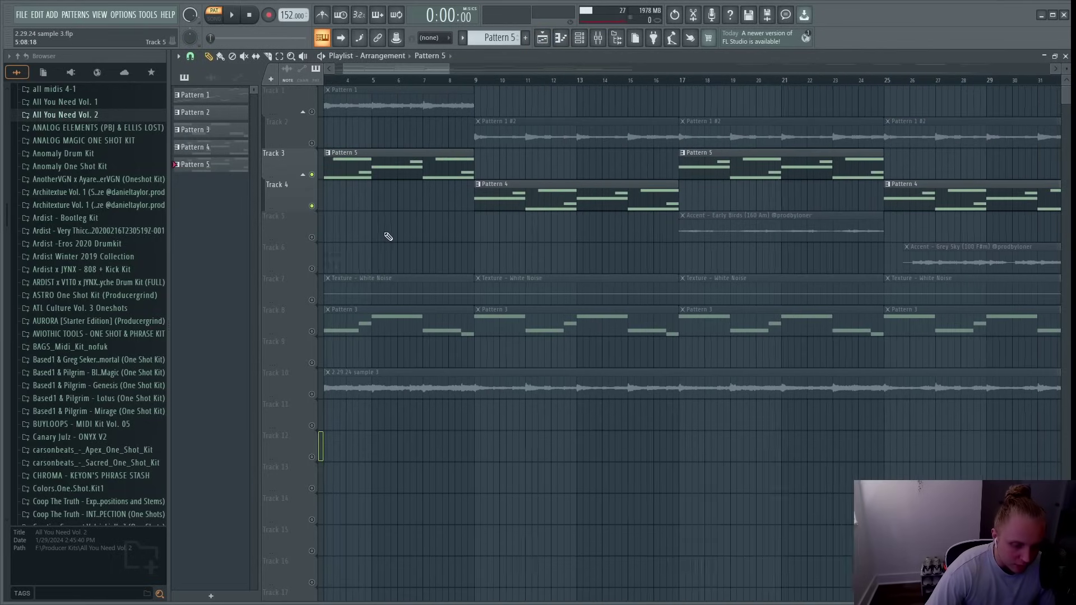
scroll(386, 234, down, 3)
double_click(378, 169)
scroll(364, 213, left, 4)
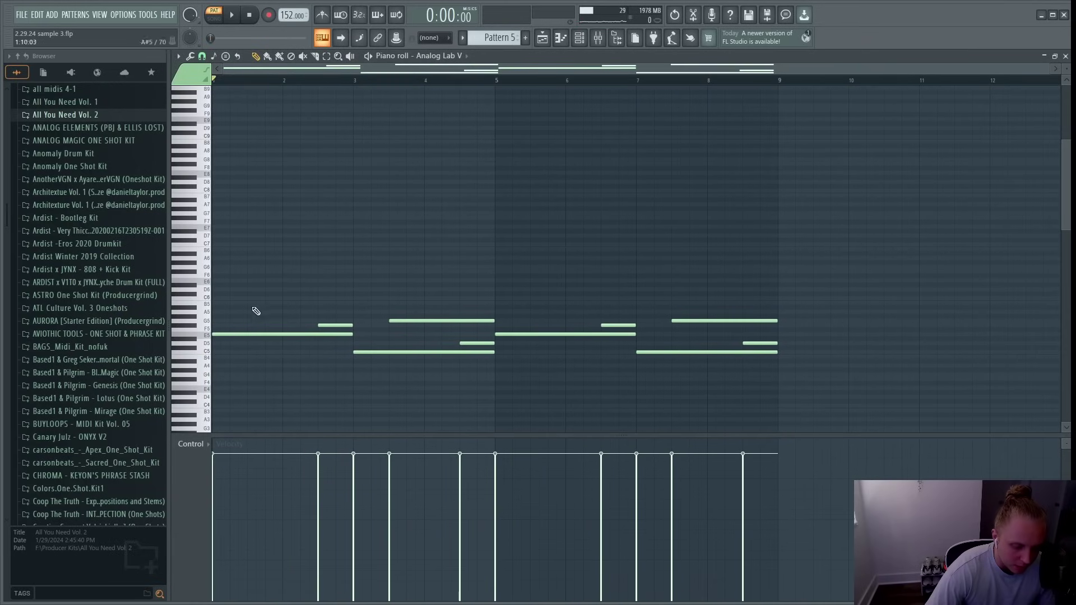
key(F5)
double_click(460, 196)
scroll(437, 224, left, 2)
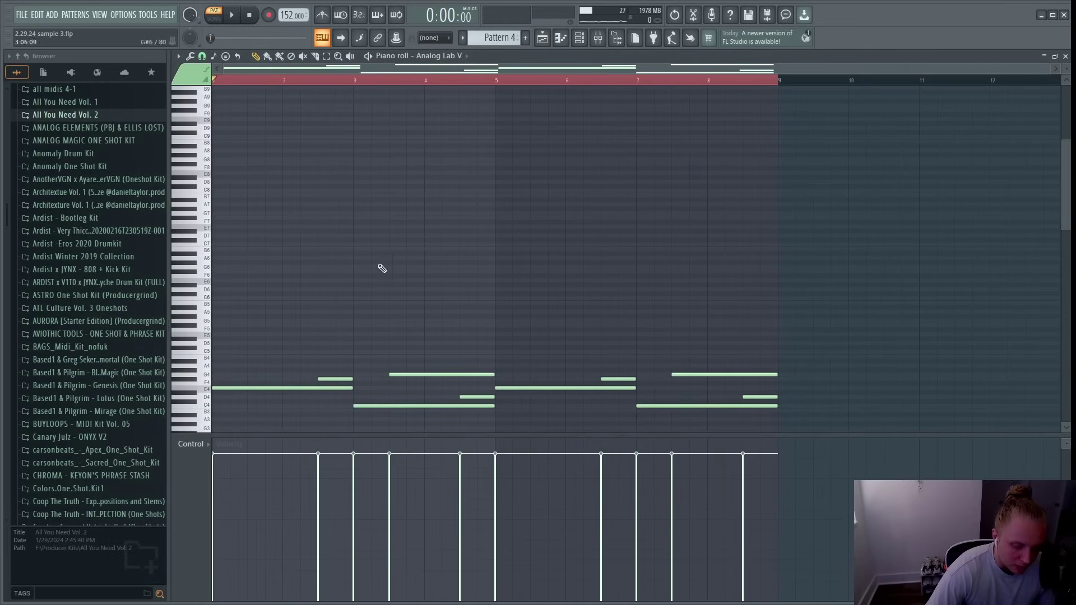
Unmute all playlist tracks, place playback at bar 9, and look at the Accent - Early Birds audio clip on Track 5.
click(549, 42)
drag(435, 83, 540, 84)
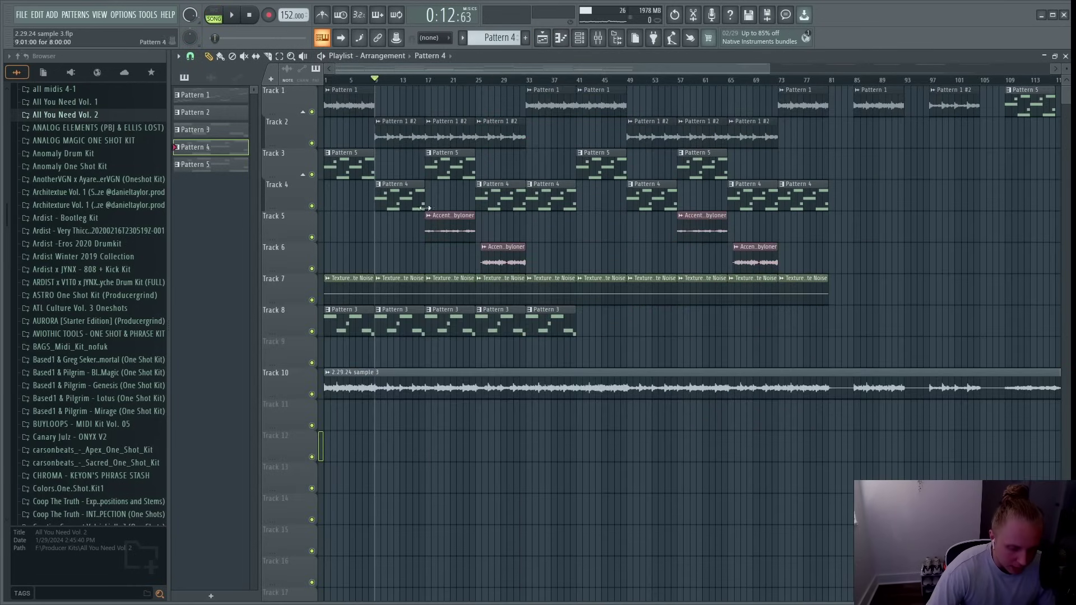
ctrl+scroll(409, 253, up, 3)
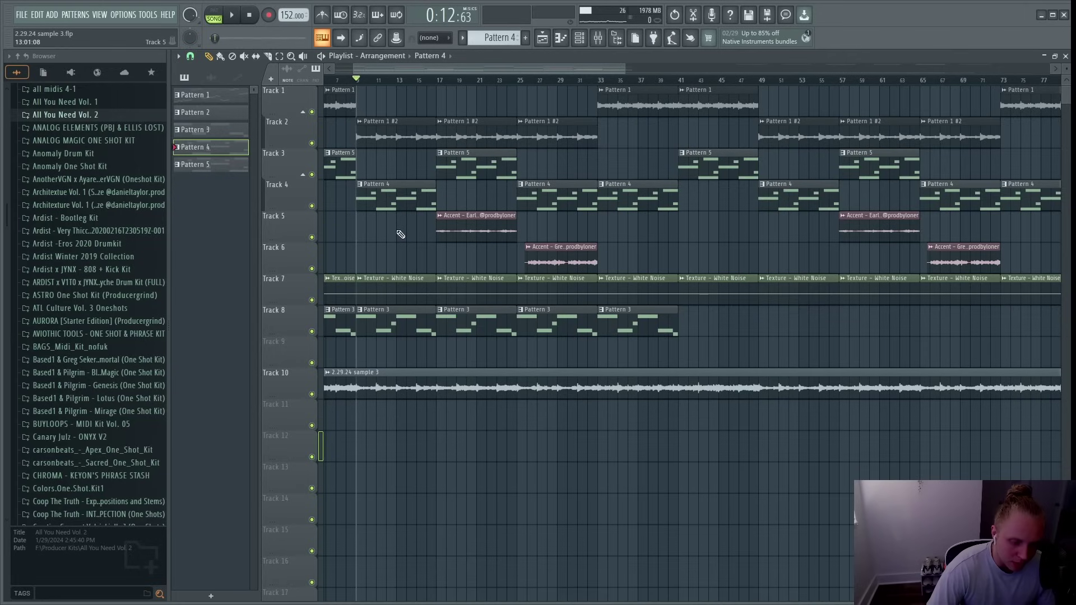
ctrl+scroll(437, 247, up, 4)
double_click(492, 235)
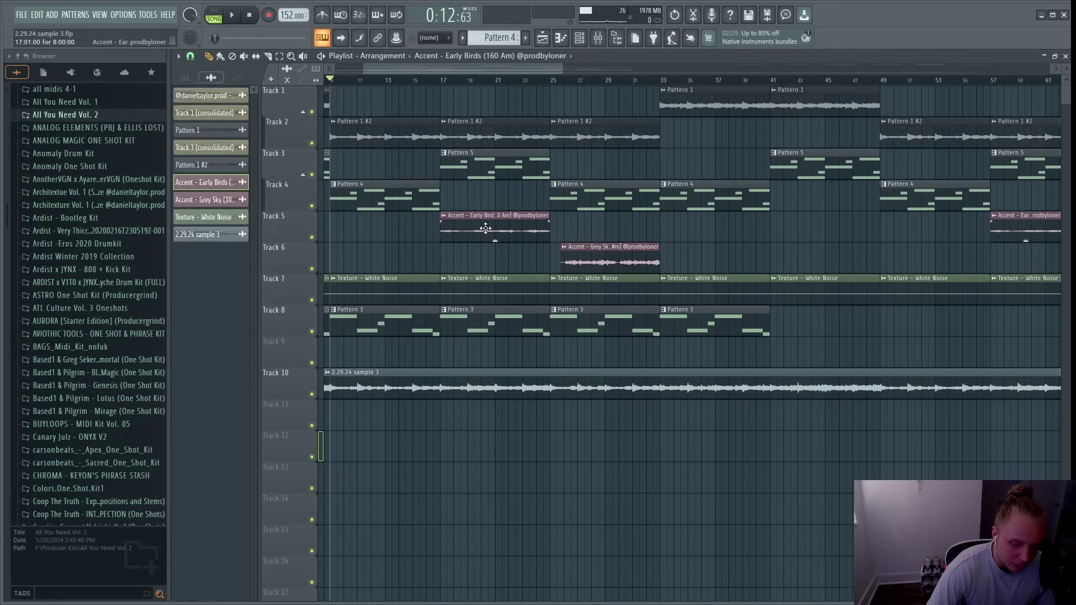
key(Escape)
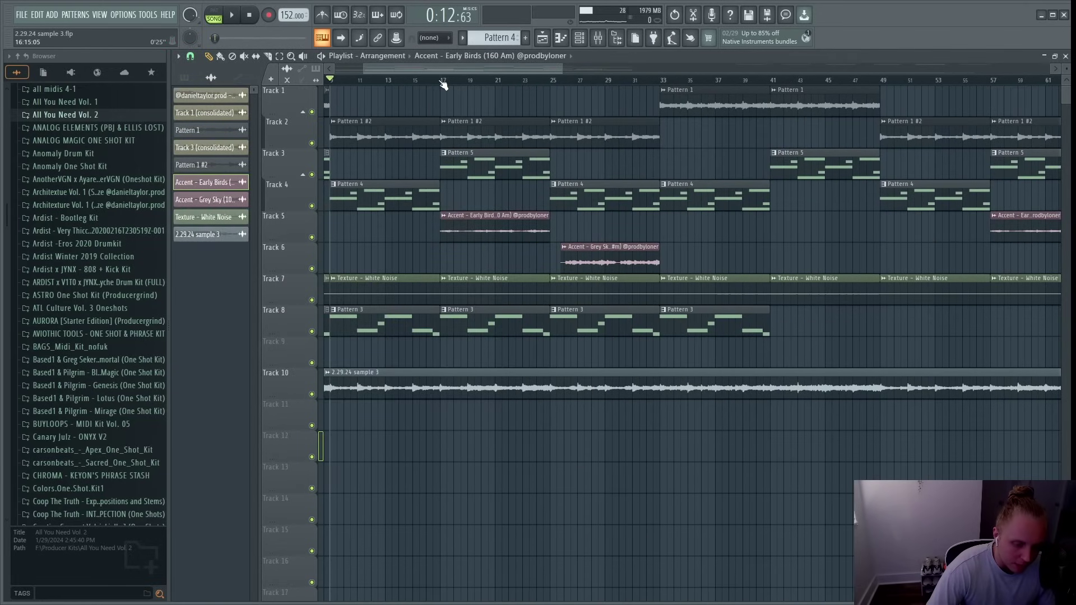
Select the playlist range from bar 17 to bar 33, and review the channel settings and source kit of the Accent - Early Birds clip.
drag(443, 83, 646, 103)
ctrl+scroll(482, 185, down, 4)
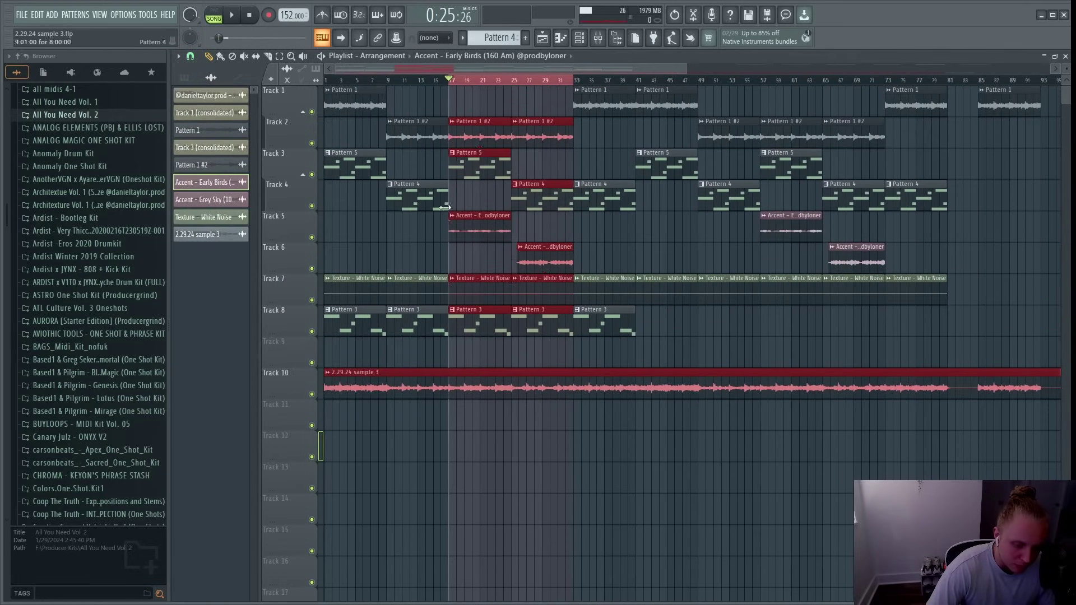
ctrl+scroll(449, 219, up, 3)
double_click(461, 221)
scroll(90, 226, up, 10)
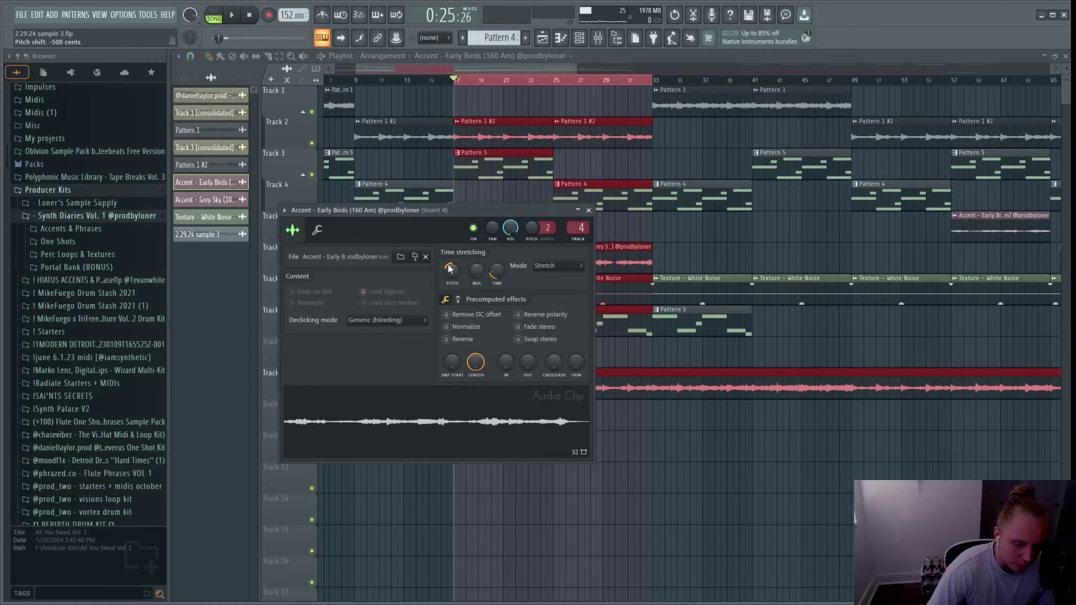
Clear the range selection, solo Track 5, and listen to the Accent - Early Birds clip from bar 17.
ctrl+click(462, 194)
right_click(312, 238)
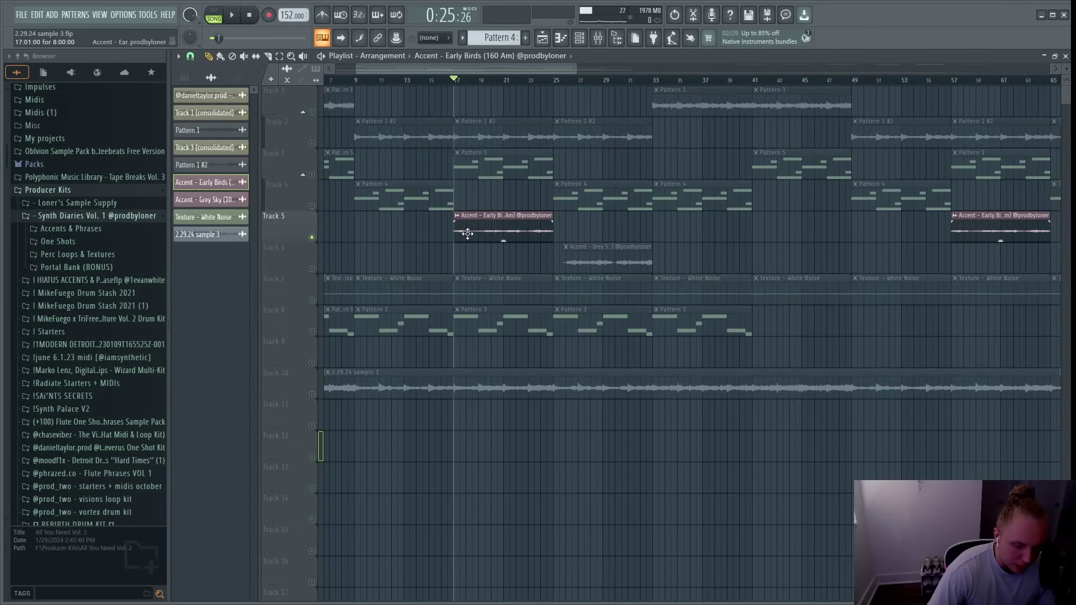
double_click(467, 233)
ctrl+click(504, 103)
key(space)
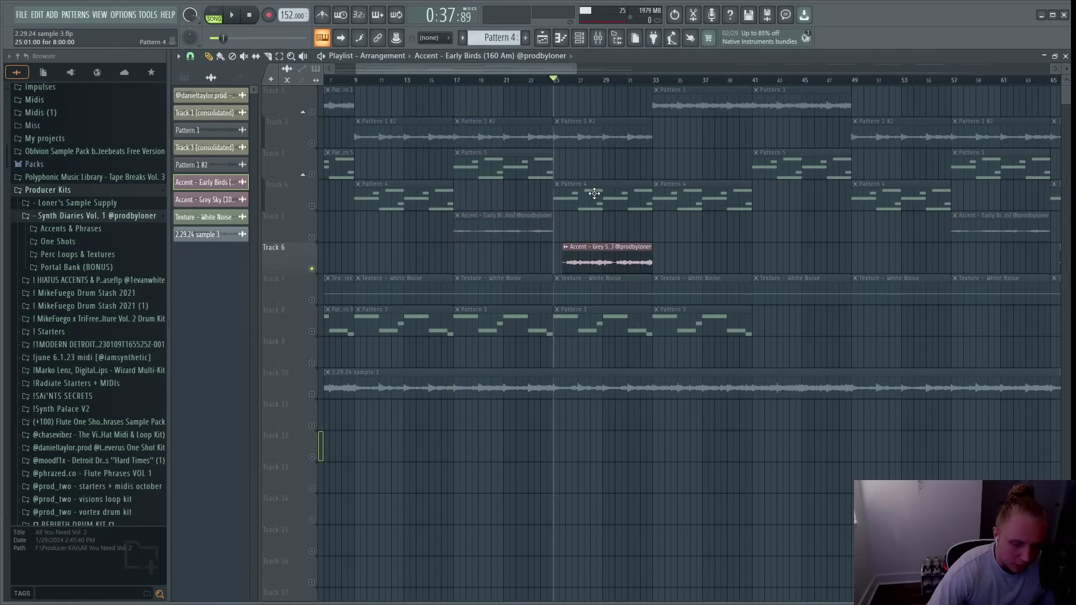
Review the channel settings of the Accent - Grey Sky clip on Track 6 and the Texture - White Noise clip on Track 7.
click(592, 246)
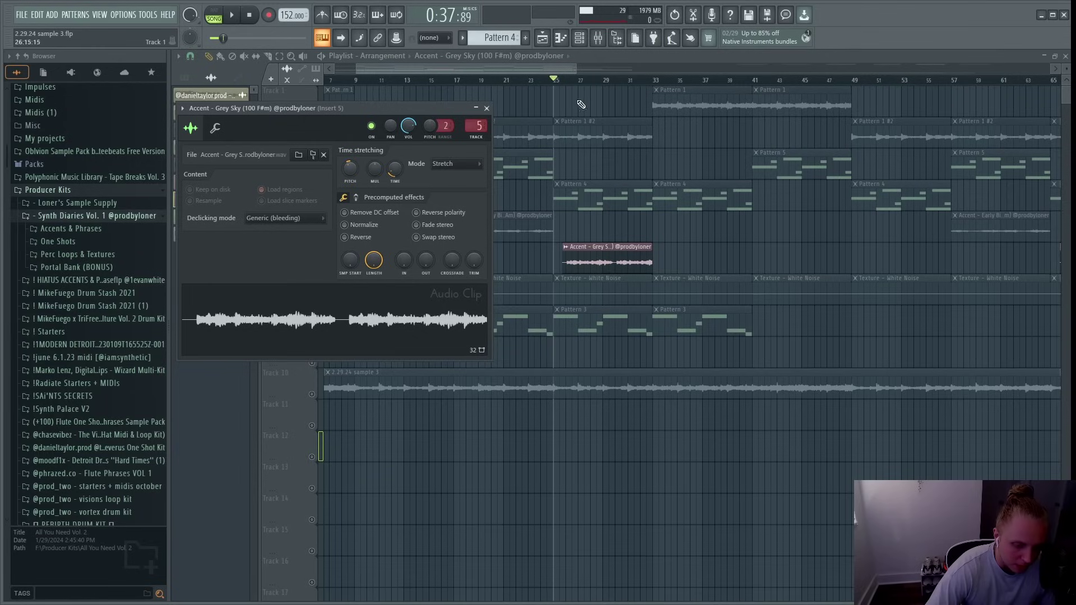
click(483, 139)
key(space)
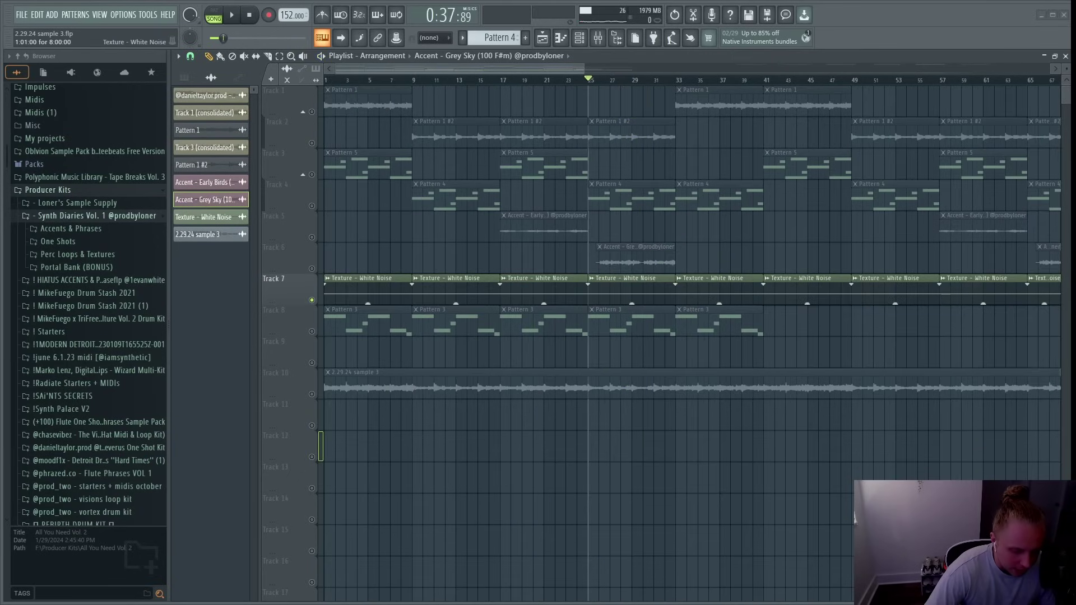
double_click(382, 293)
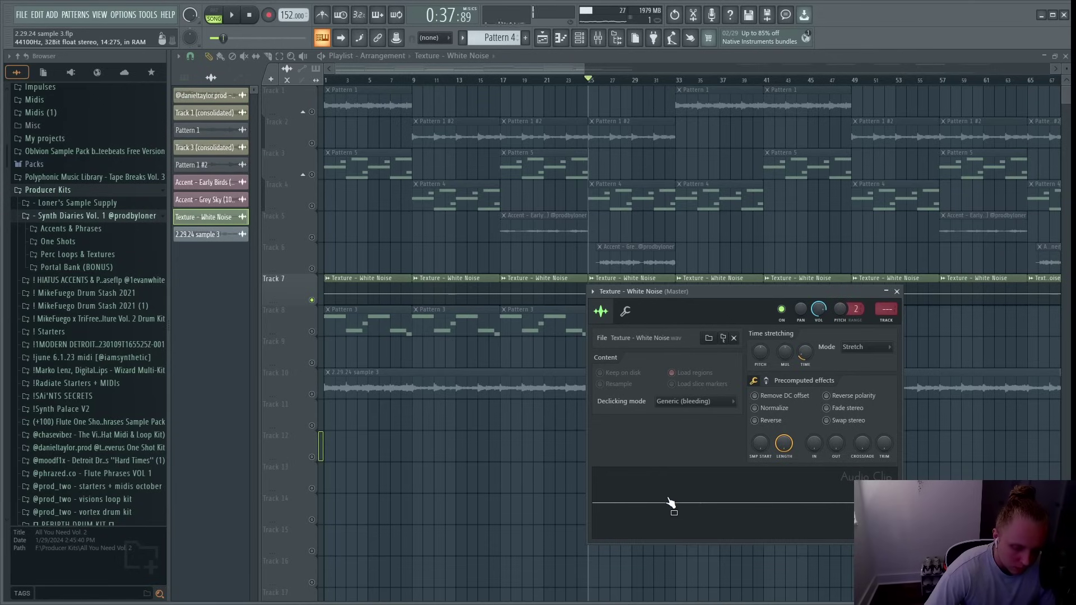
key(Escape)
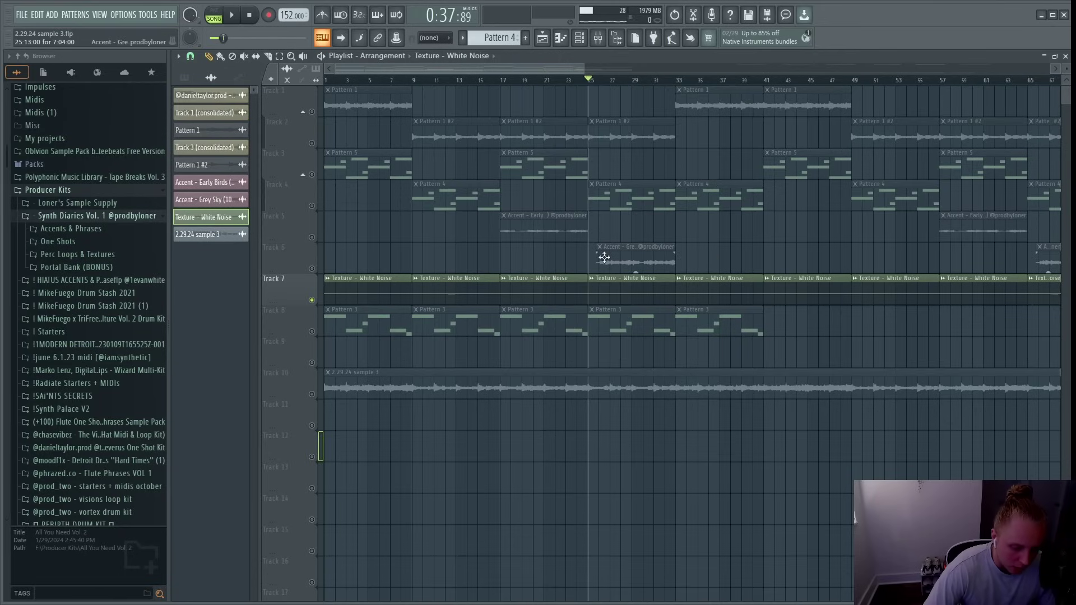
Open the Pattern 3 notes from Track 8 in the piano roll and review the sampler settings of the two - ace bass channel.
scroll(410, 348, down, 2)
click(550, 323)
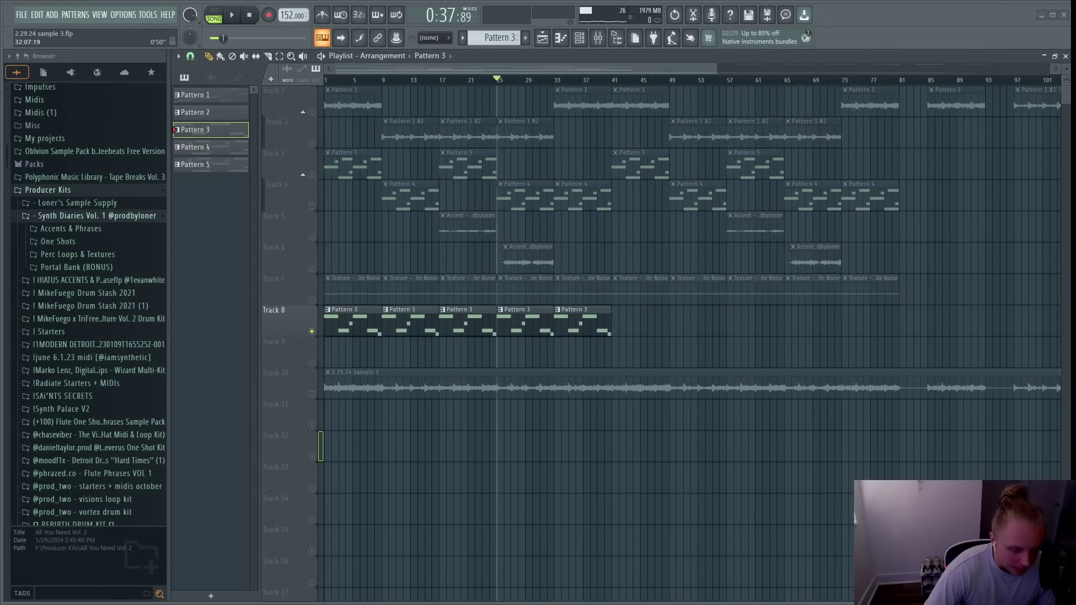
double_click(378, 314)
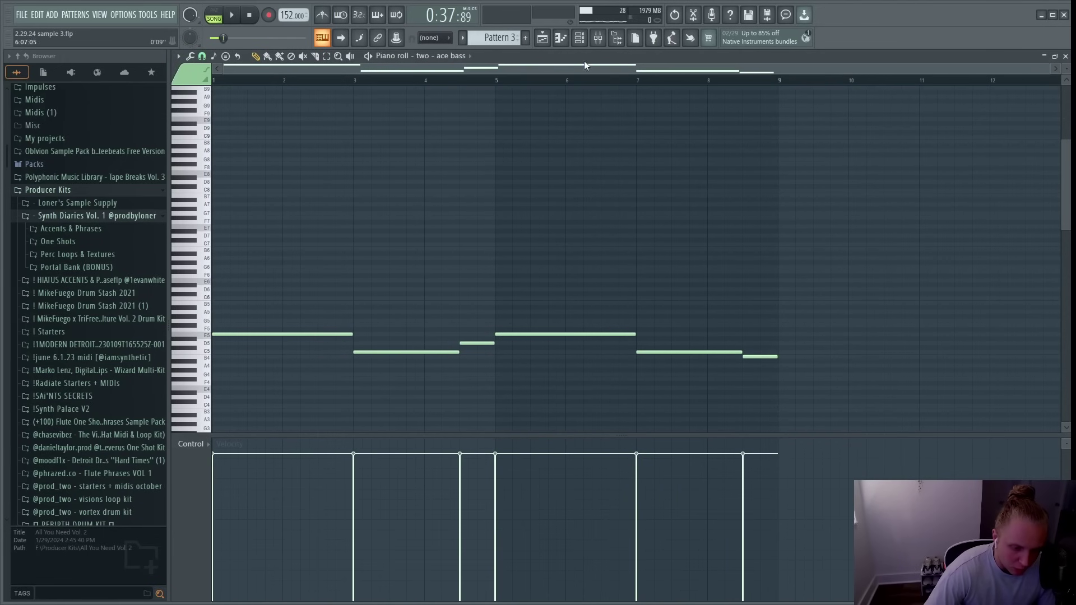
click(580, 38)
click(247, 318)
click(250, 187)
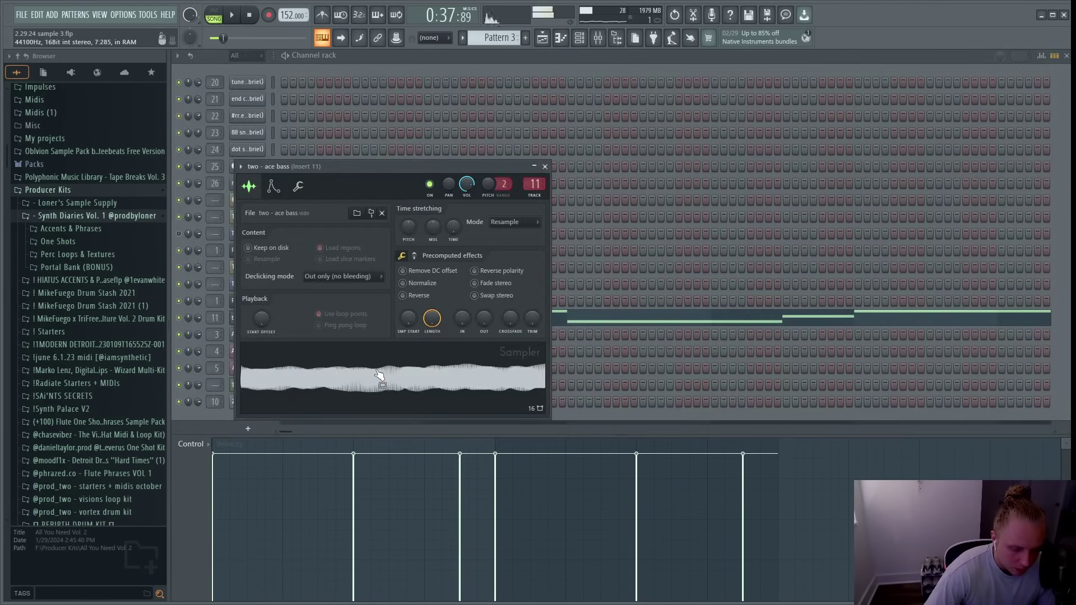
key(Escape)
click(322, 324)
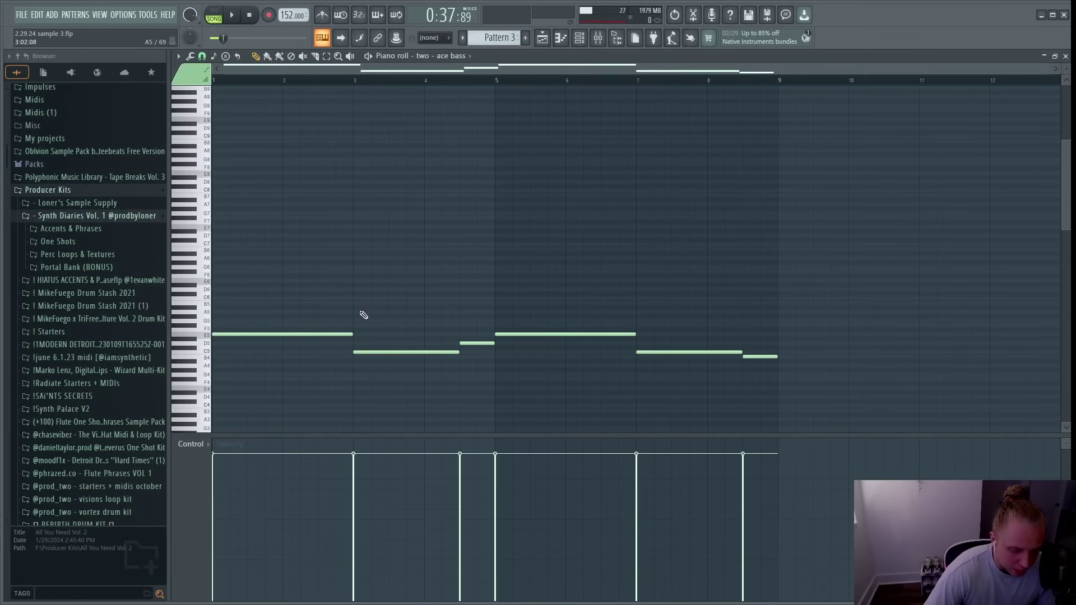
Select all the two - ace bass notes of Pattern 3 and play them in pattern mode.
drag(285, 329, 745, 378)
key(l)
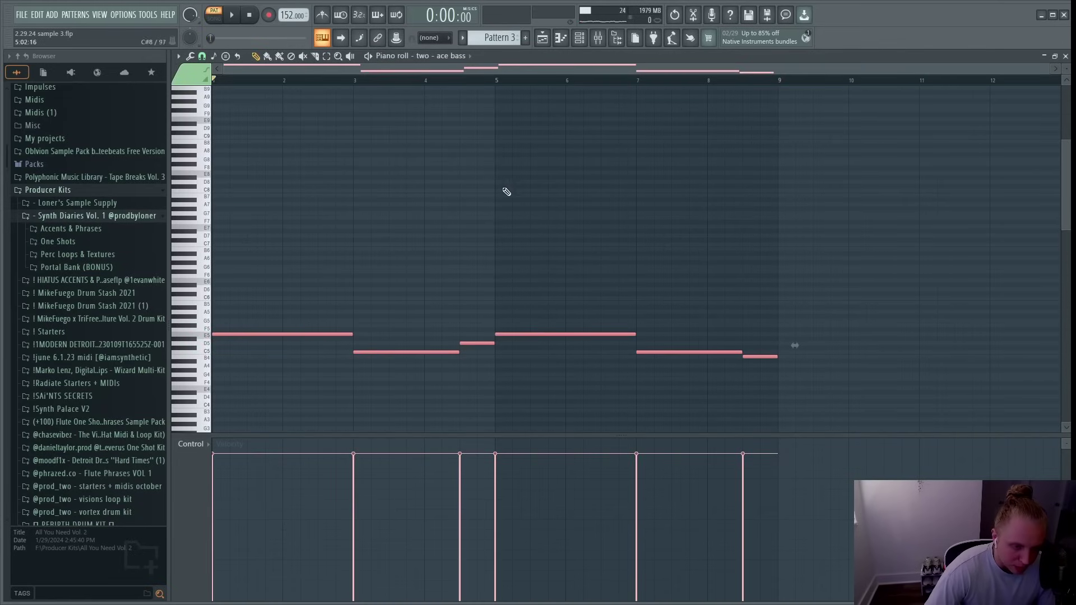
key(space)
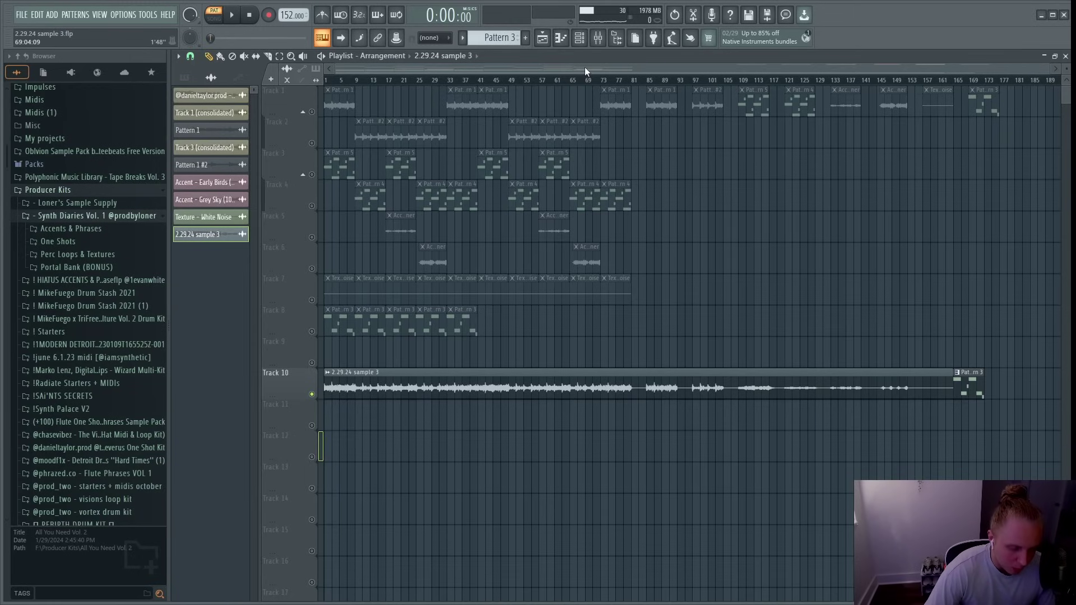
Select the playlist range from bar 9 to bar 41 in song mode, look over its arrangement, and clear the range selection.
drag(446, 84, 438, 105)
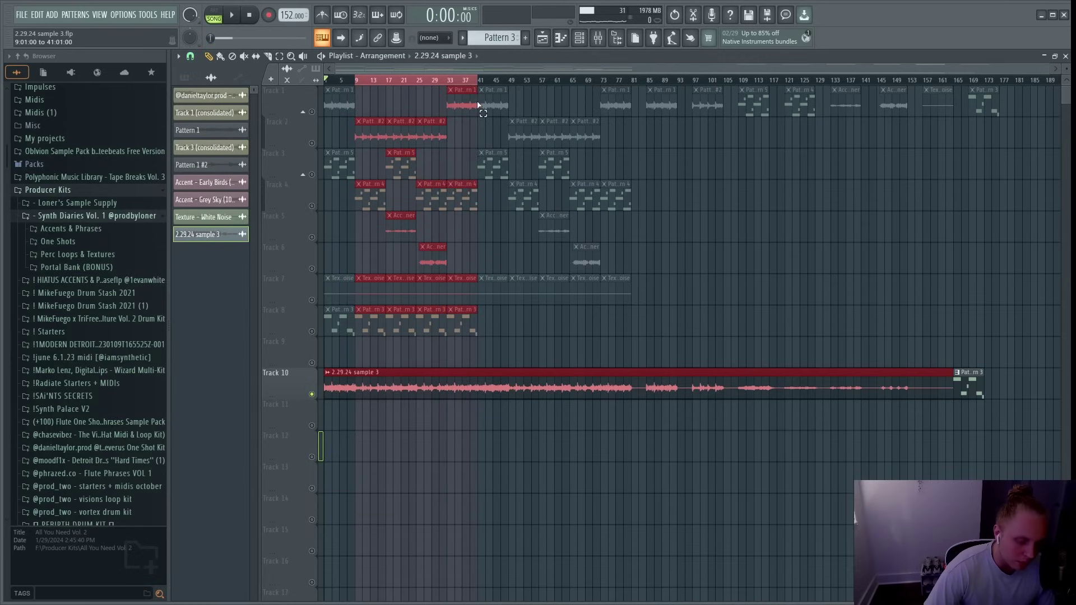
drag(477, 105, 476, 107)
key(ctrl+d)
mouse_move(533, 305)
mouse_down()
mouse_move(337, 337)
mouse_move(368, 331)
mouse_up()
drag(484, 327, 619, 332)
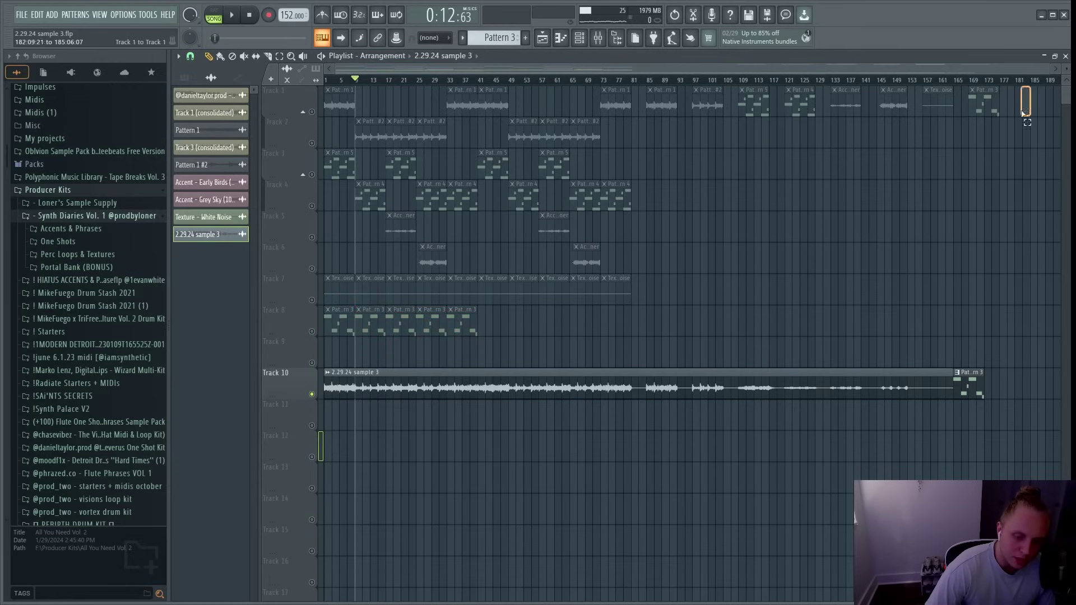
Select the separate layer clips at the end of Track 1, and the playlist range from bar 33 to the end of Track 1's last clip.
drag(1023, 112, 647, 179)
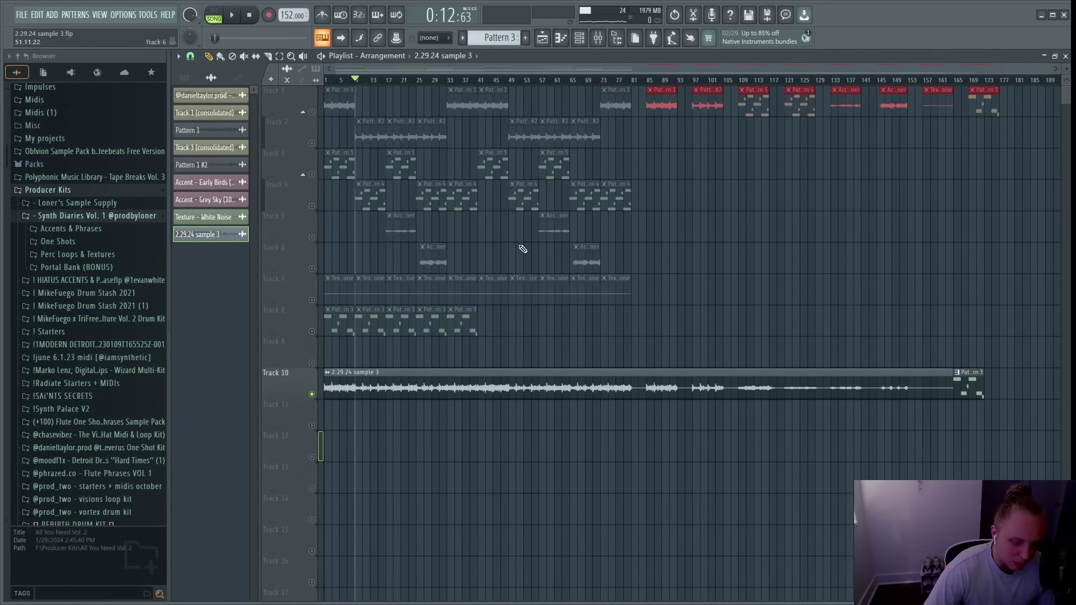
drag(459, 90, 1004, 126)
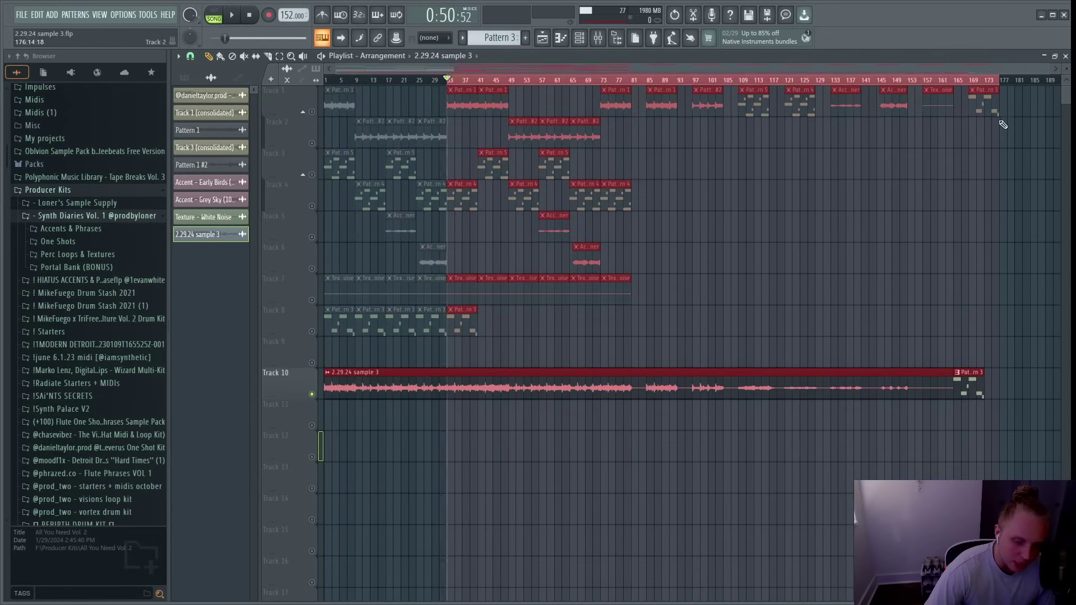